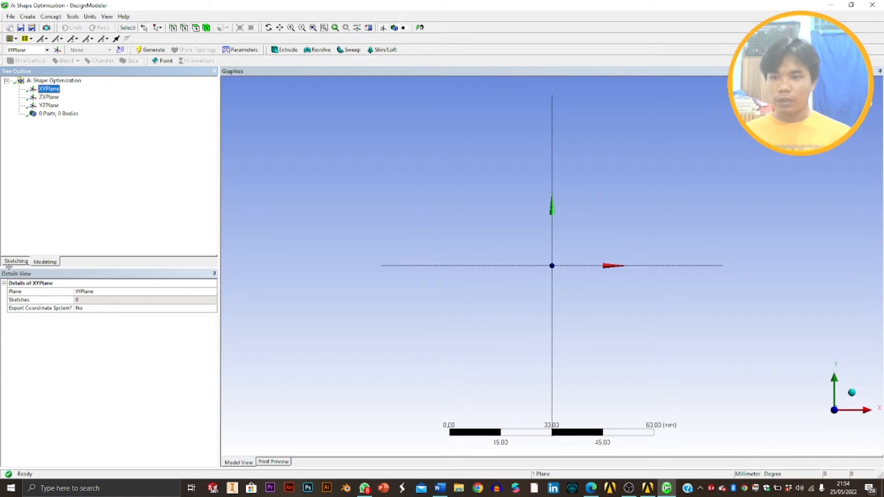
# Start sketching on the XY plane
pyautogui.click(16, 262)
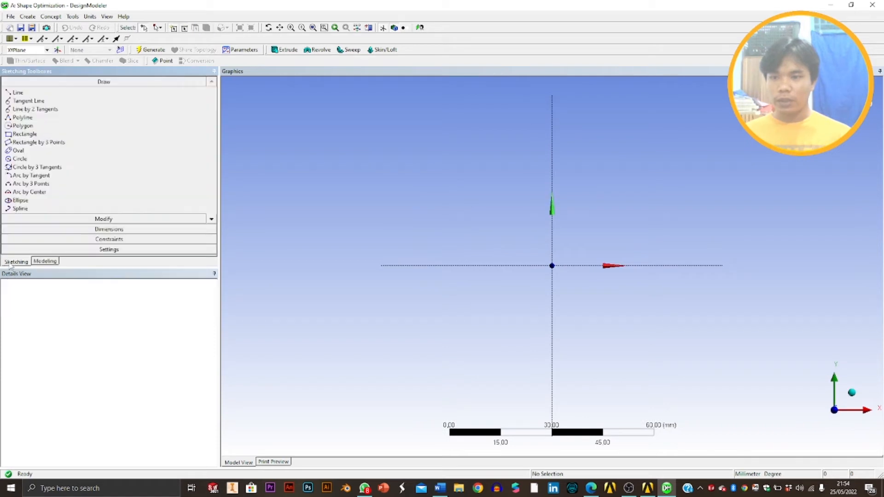
pyautogui.click(22, 117)
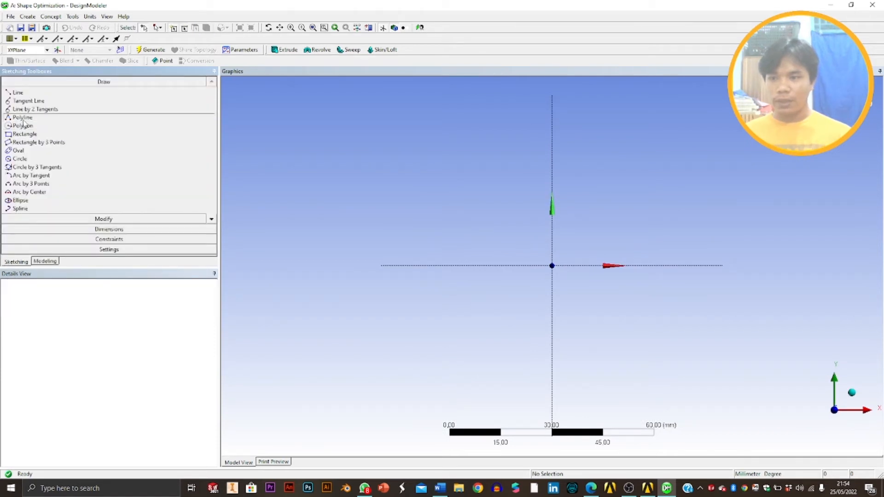
pyautogui.click(552, 265)
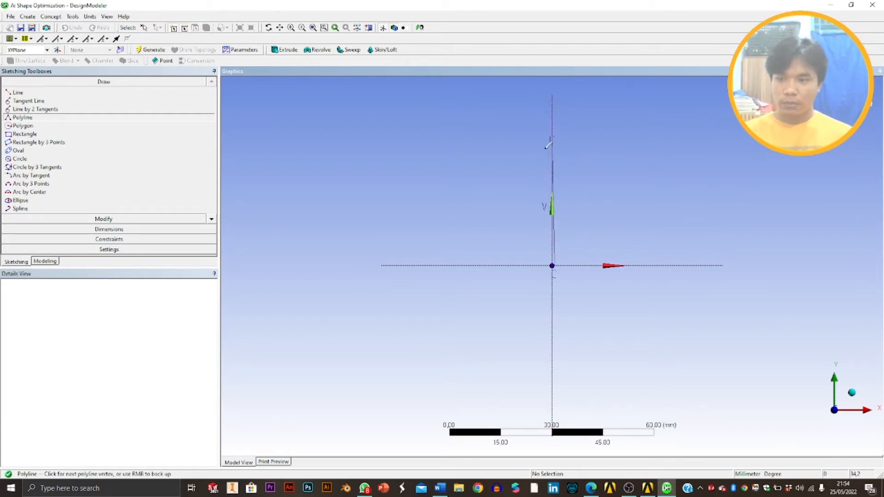
pyautogui.press('Escape')
# Sketch a closed L-shaped polyline from the origin, about 60 mm wide and 43 mm high, with its upright about 39 mm wide and foot 19 mm high
pyautogui.click(22, 117)
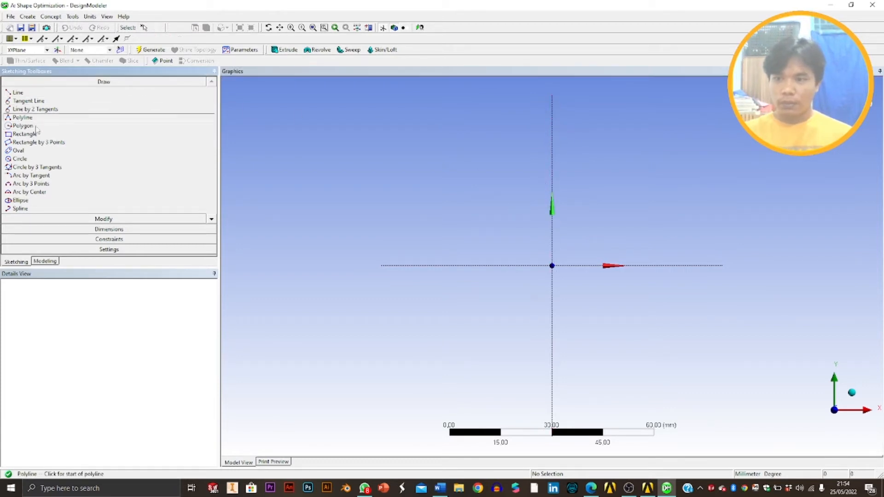
pyautogui.click(552, 266)
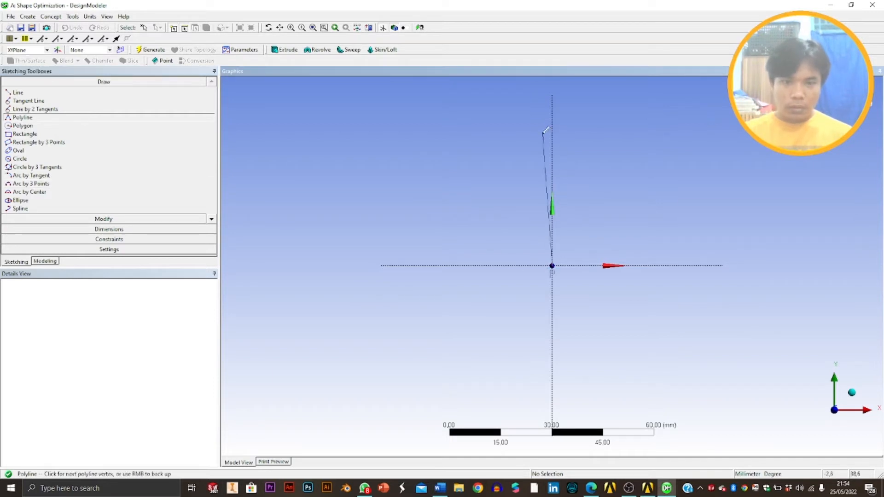
pyautogui.click(552, 119)
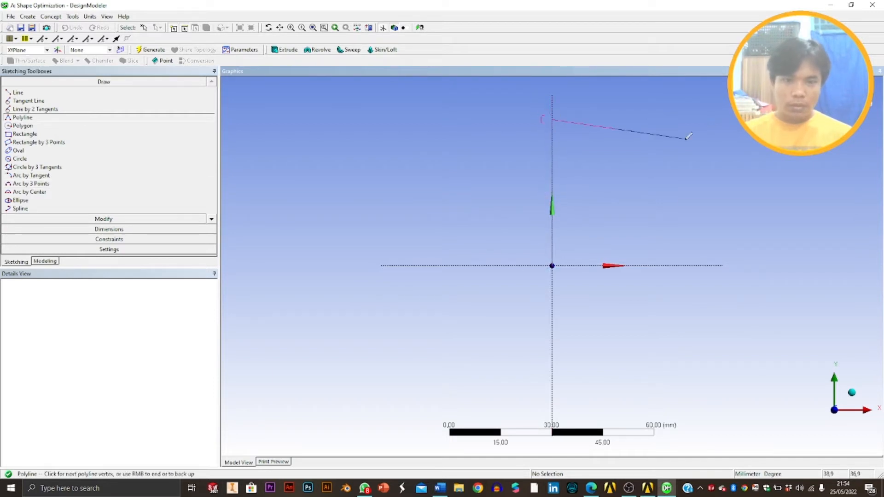
pyautogui.click(687, 120)
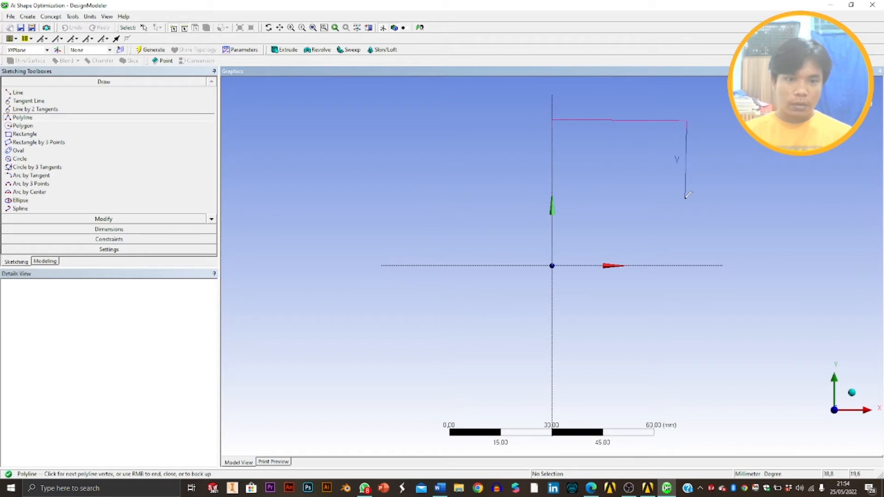
pyautogui.click(686, 201)
pyautogui.click(756, 201)
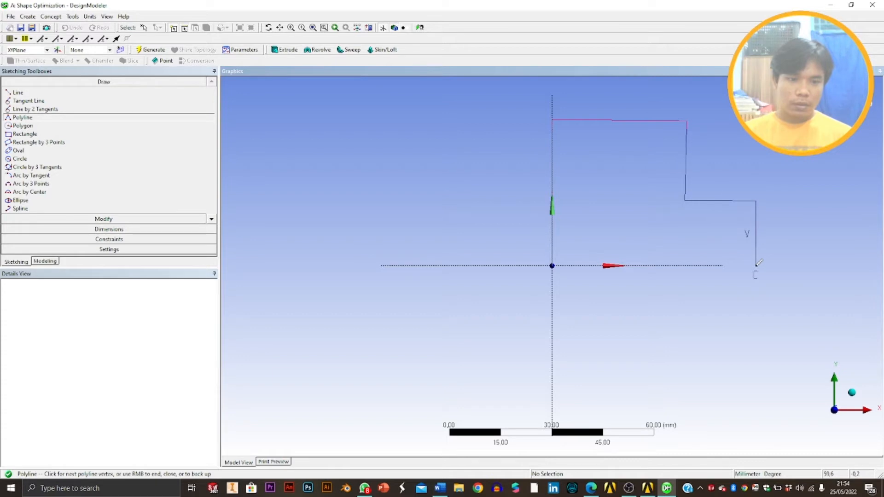
pyautogui.click(756, 265)
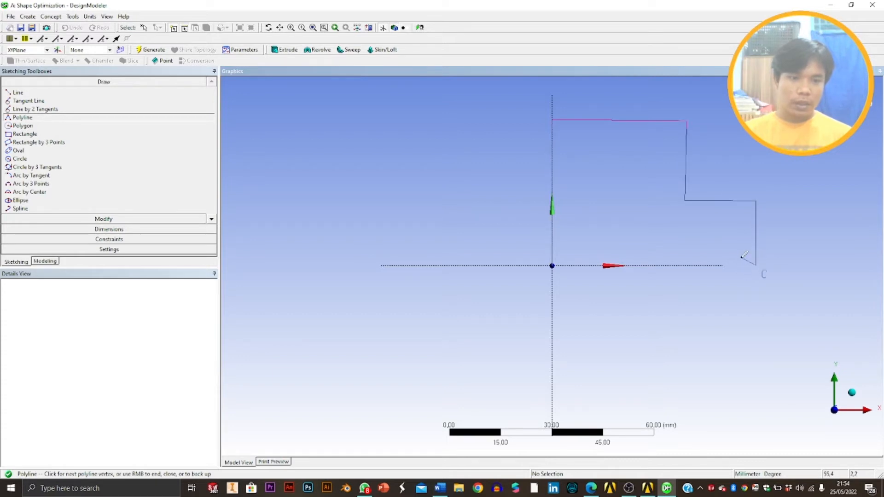
pyautogui.rightClick(742, 256)
pyautogui.click(750, 272)
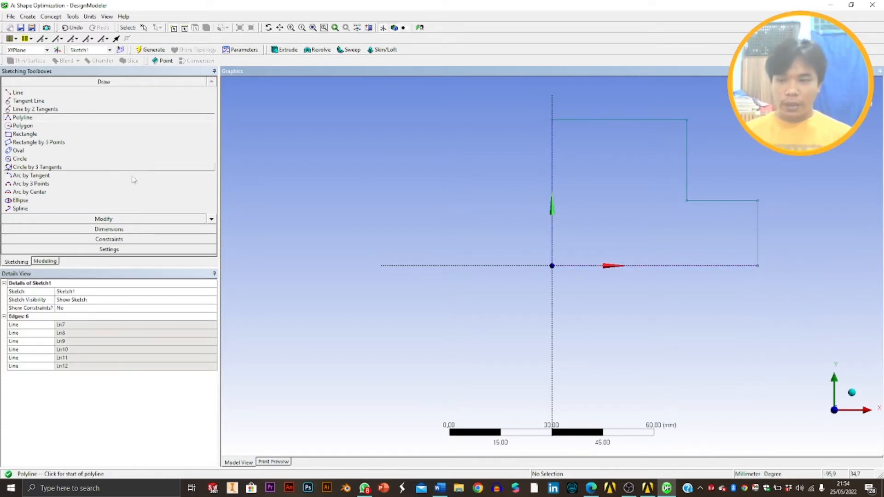
# Add general dimensions to the L-profile's top edge, full-height edge, short outer vertical edge and bottom edge
pyautogui.click(109, 229)
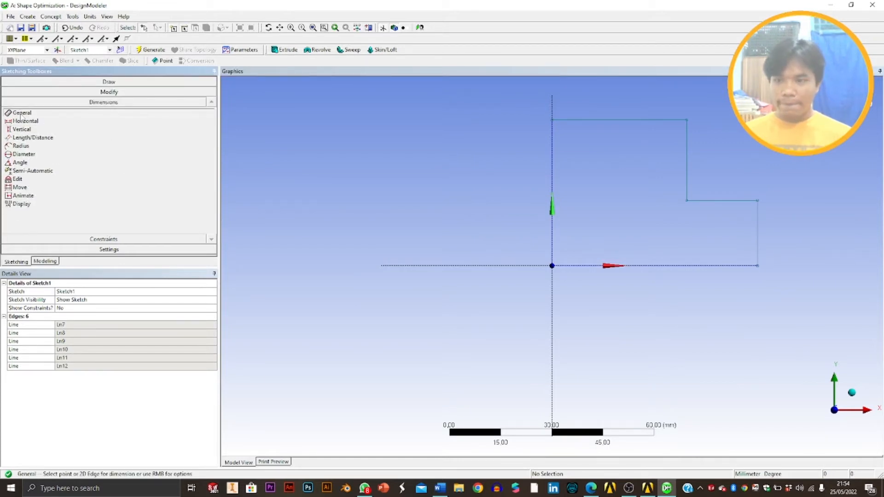
pyautogui.click(599, 120)
pyautogui.click(600, 105)
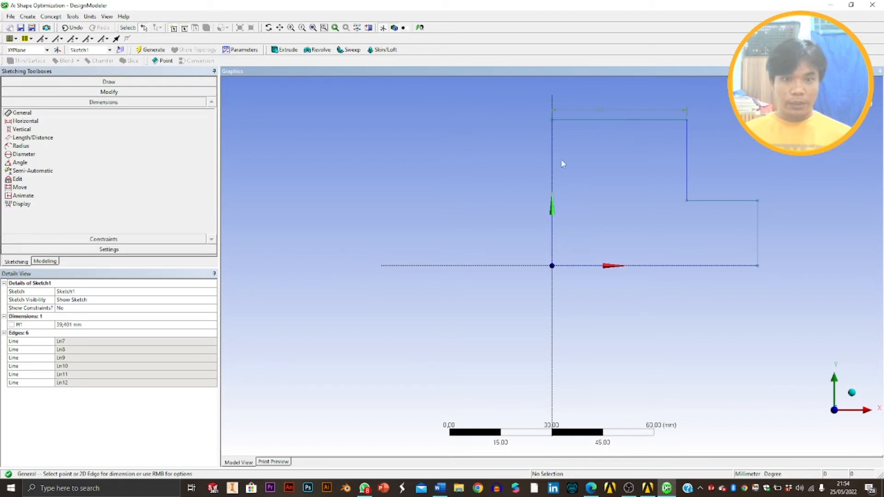
pyautogui.click(549, 162)
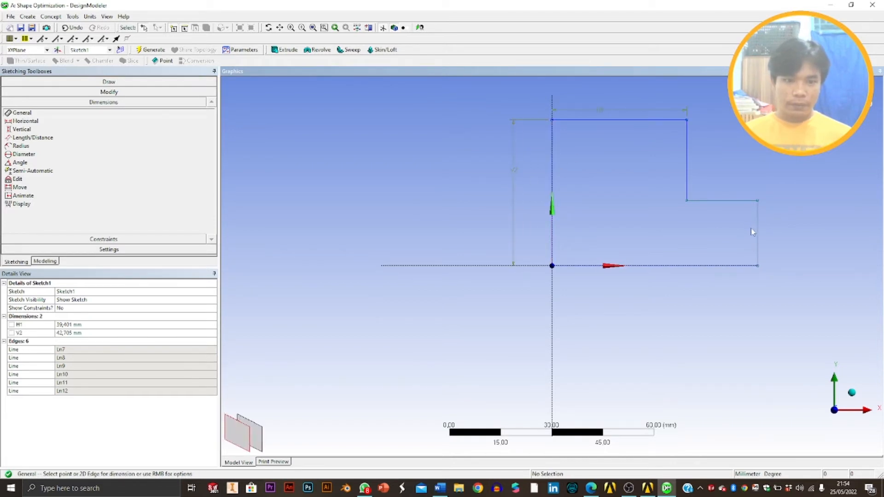
pyautogui.click(759, 242)
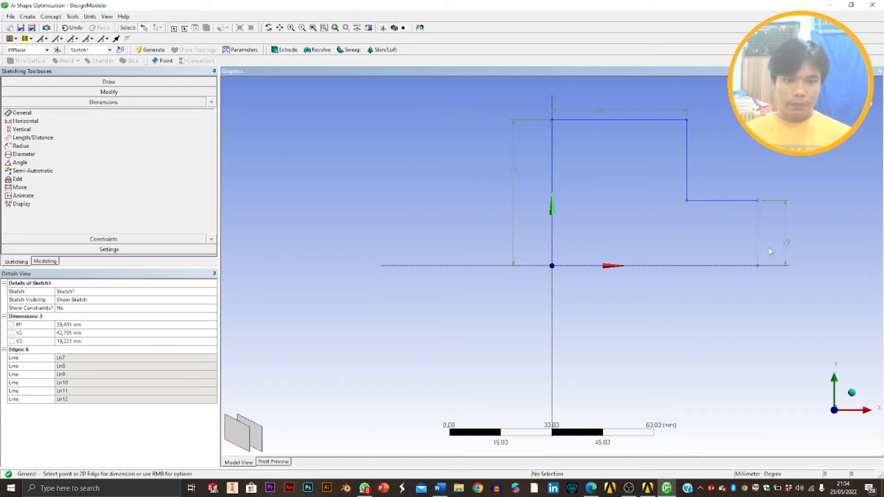
pyautogui.click(723, 267)
pyautogui.click(723, 295)
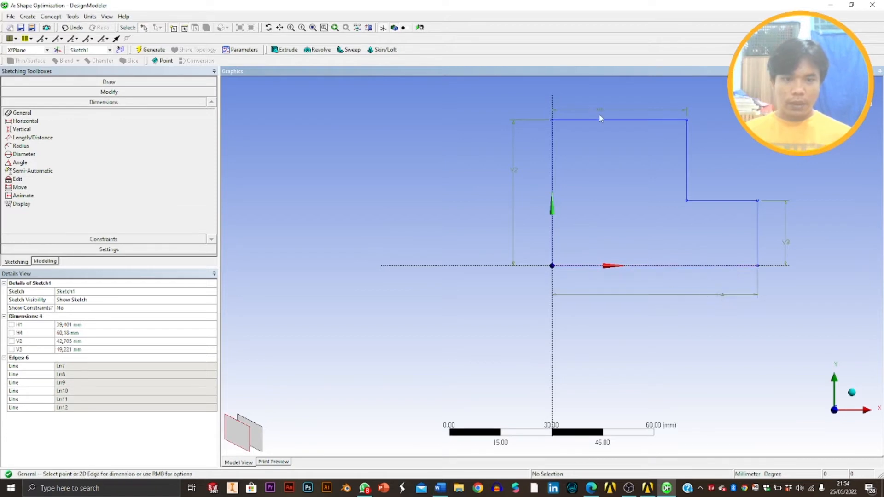
# Set the L-profile's top width H1 to 15 mm and its bottom width H4 to 25 mm
pyautogui.click(73, 325)
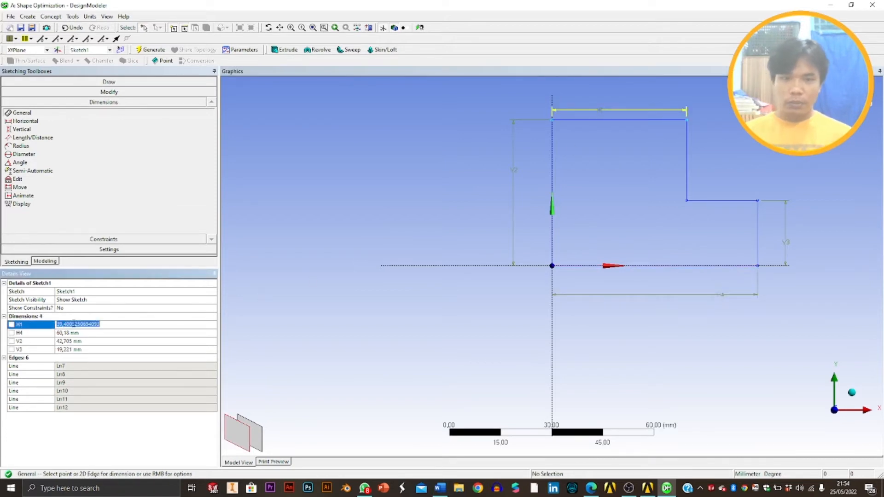
pyautogui.write('15')
pyautogui.click(70, 333)
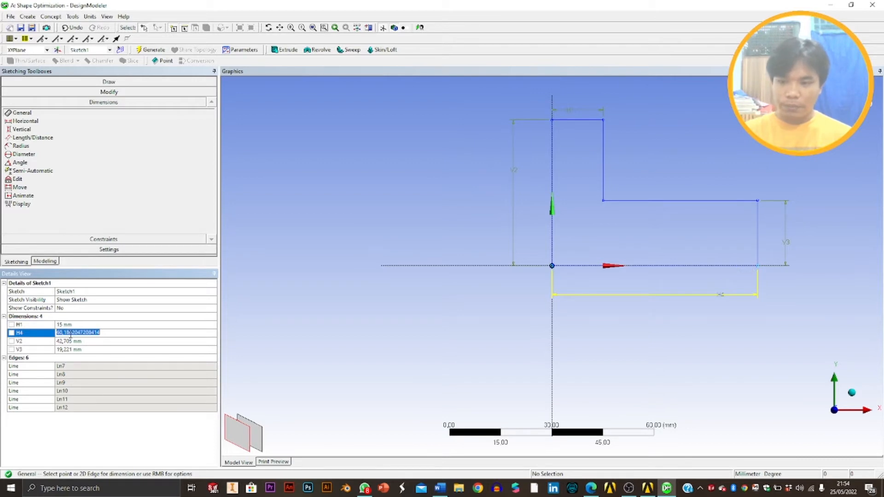
pyautogui.write('25')
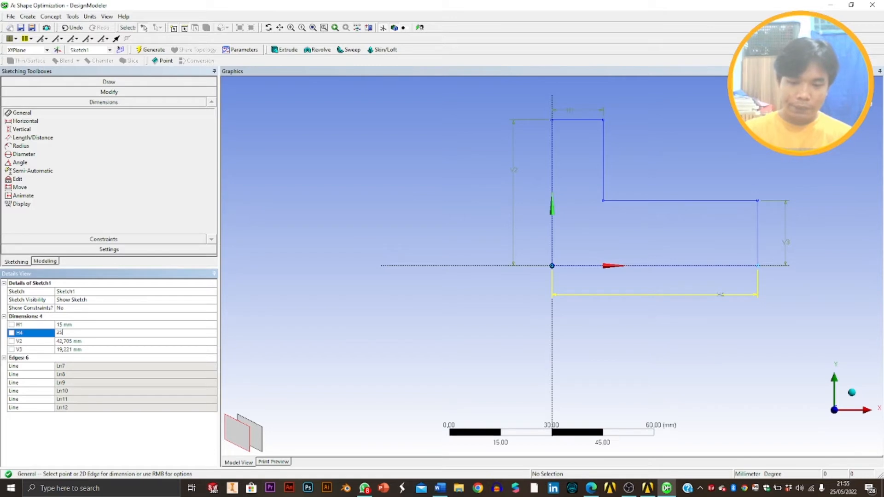
pyautogui.press('Return')
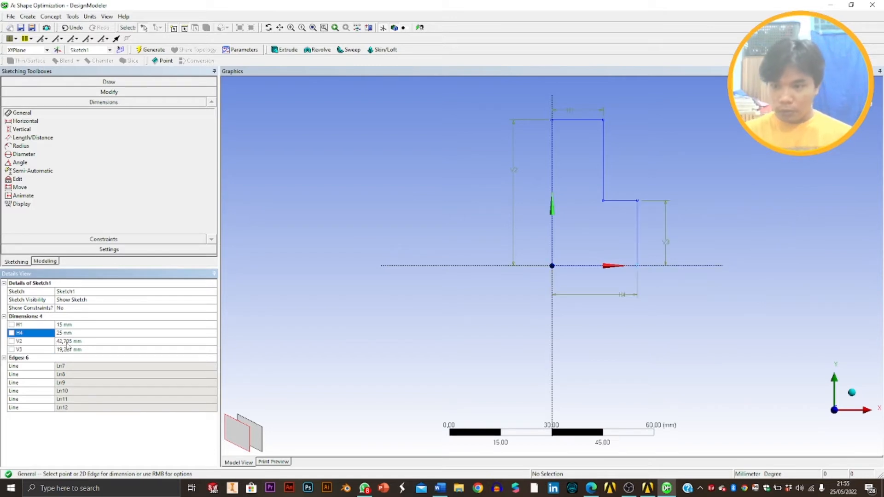
# Set the L-profile's full height V2 to 25 mm and its foot height V3 to 15 mm
pyautogui.click(68, 341)
pyautogui.write('25')
pyautogui.press('Return')
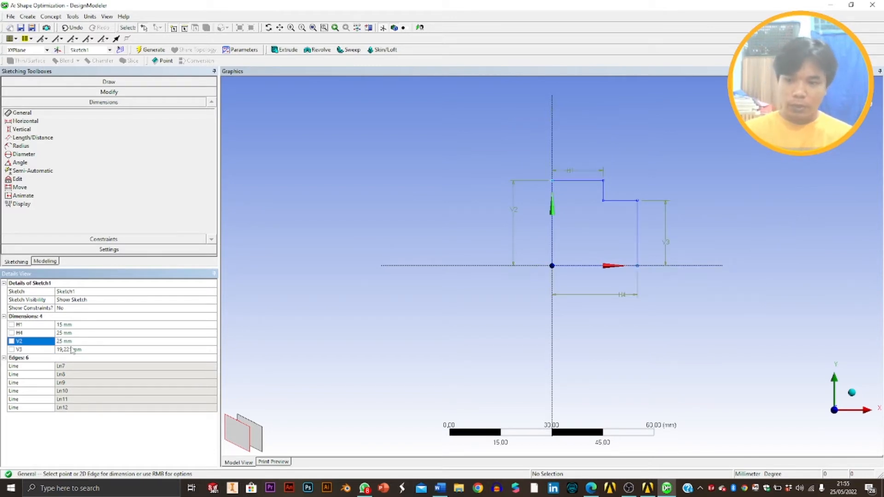
pyautogui.click(71, 349)
pyautogui.write('15')
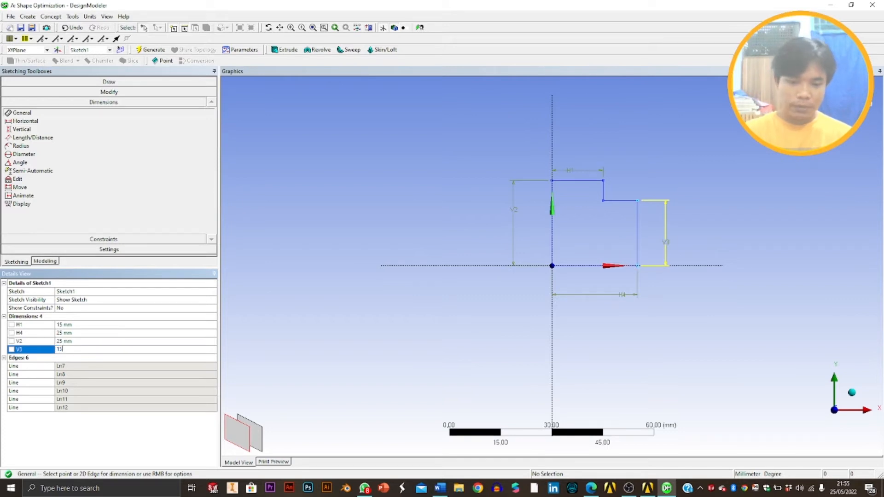
pyautogui.press('Return')
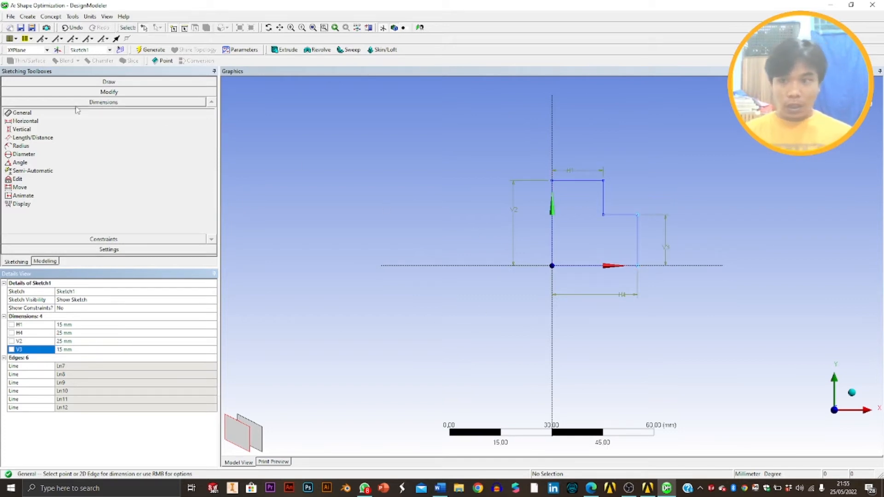
# Extrude Sketch1 to a fixed depth of 2 mm as Add Material, consulting the textbook problem for the plate thickness
pyautogui.click(284, 49)
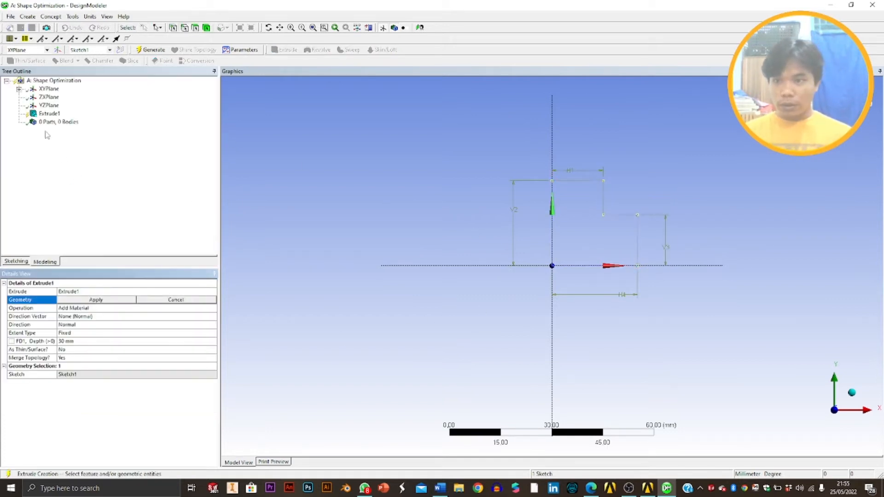
pyautogui.click(19, 89)
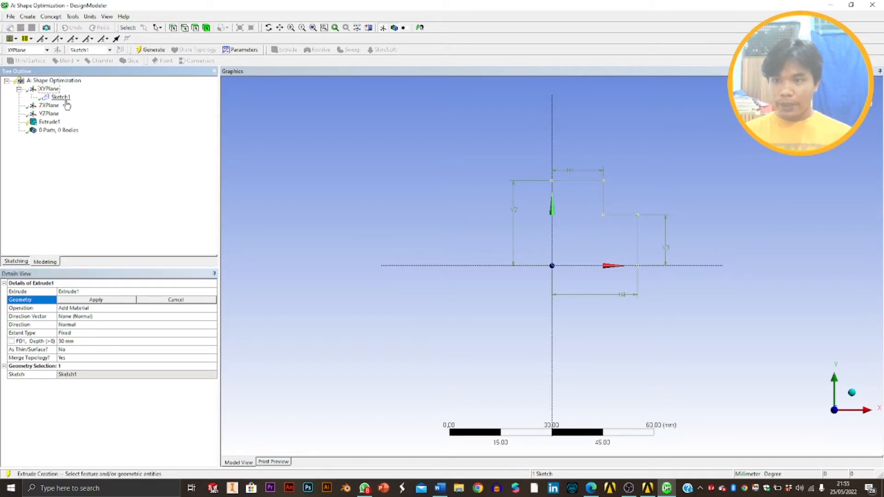
pyautogui.click(61, 97)
pyautogui.click(112, 302)
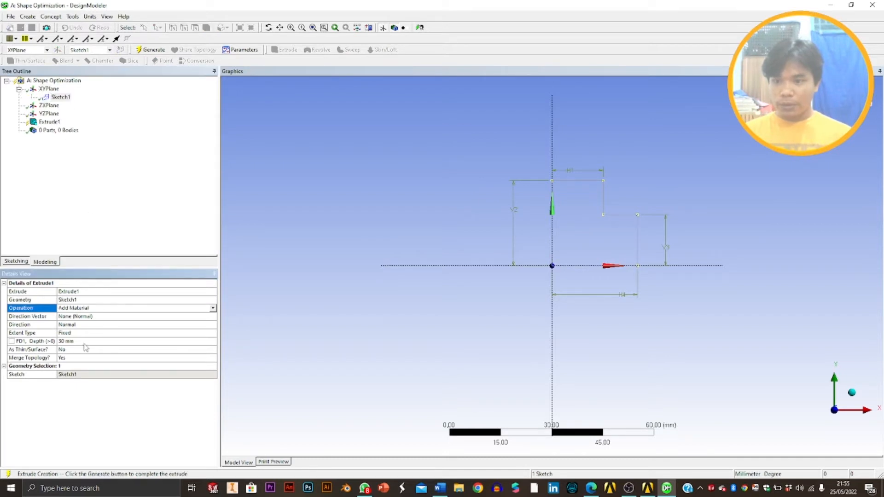
pyautogui.click(591, 488)
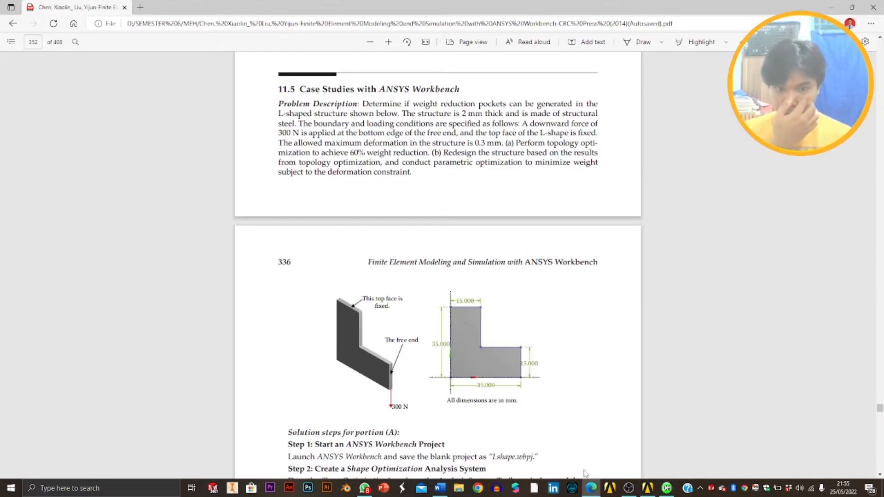
pyautogui.click(592, 488)
pyautogui.click(82, 343)
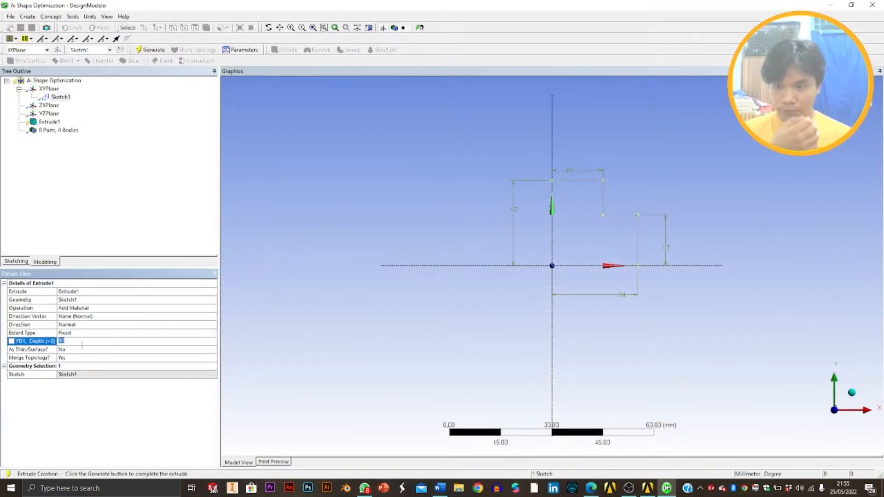
pyautogui.press('Return')
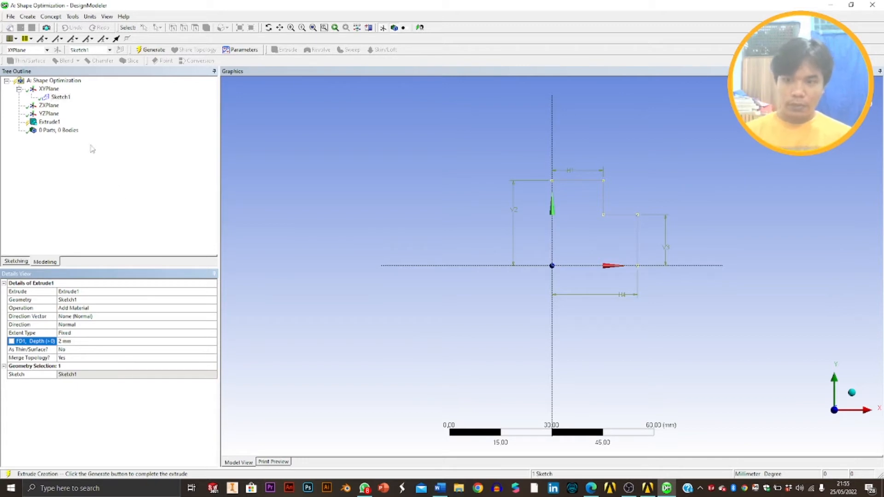
pyautogui.click(151, 50)
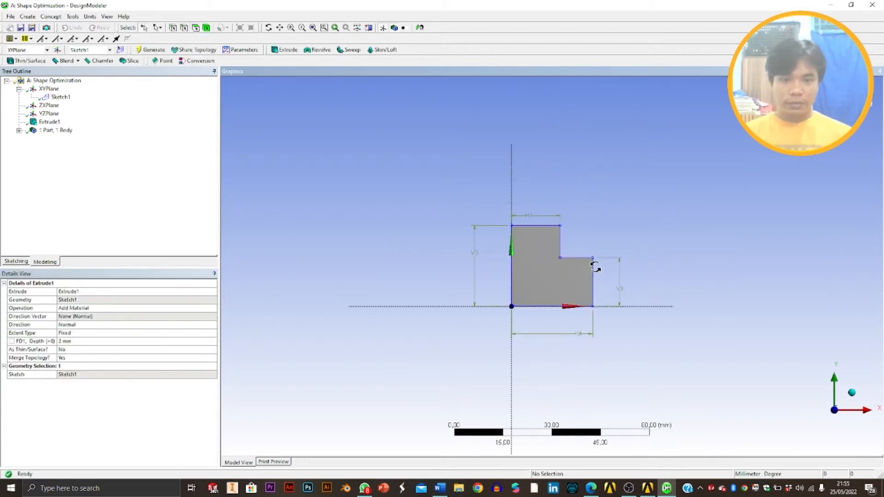
pyautogui.moveTo(594, 266); pyautogui.dragTo(576, 221, button='middle')
# Close DesignModeler and open the Model cell of the Shape Optimization system in Workbench
pyautogui.click(9, 18)
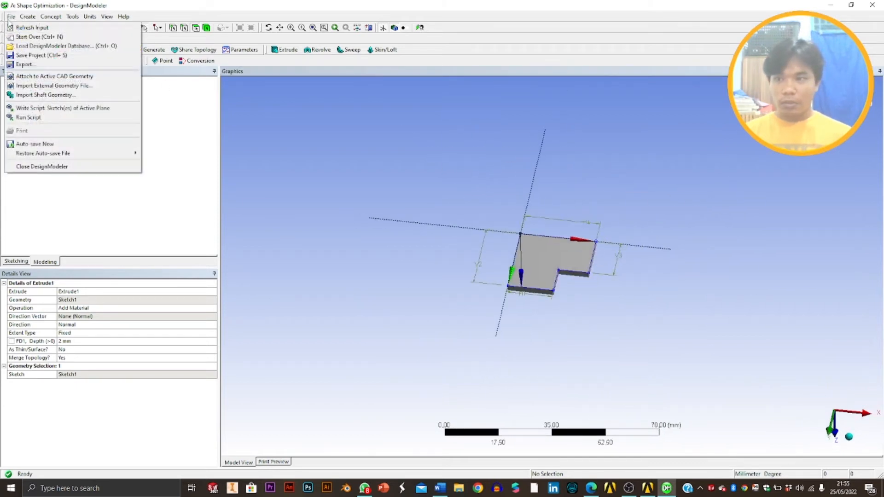
pyautogui.click(30, 174)
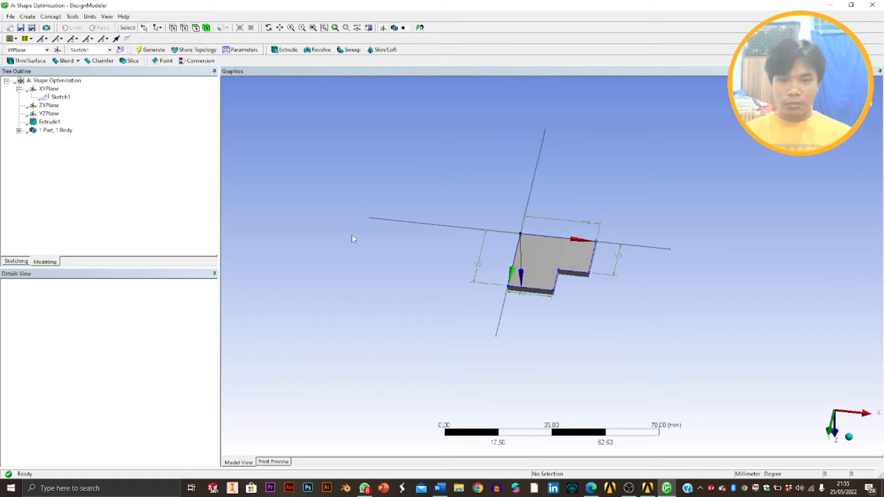
pyautogui.click(647, 490)
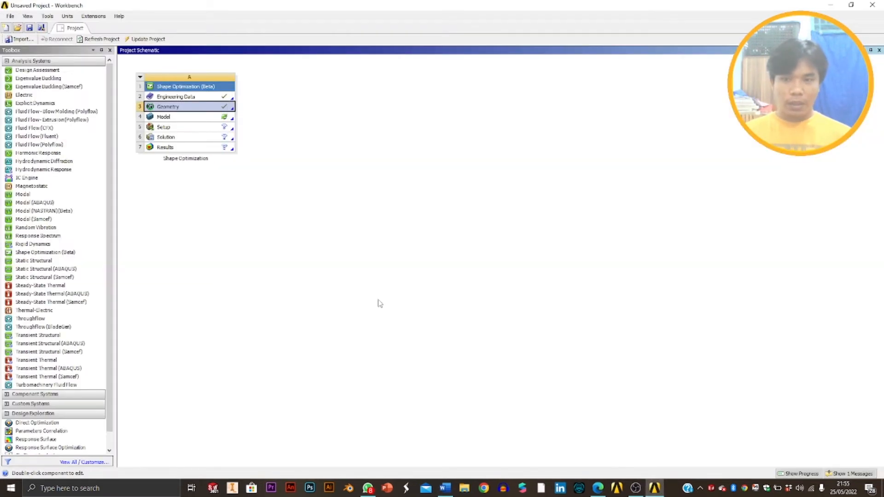
pyautogui.doubleClick(182, 120)
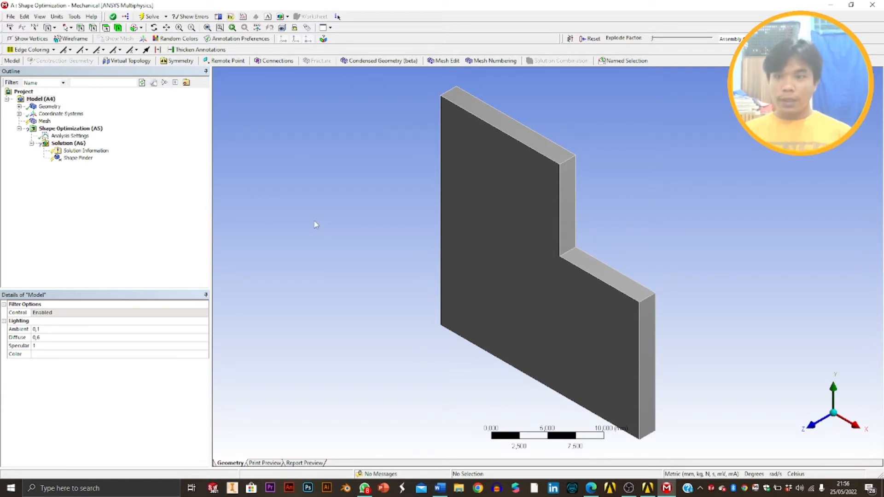
# Select the Metric (mm, kg, N, s, mV, mA) unit system for the analysis
pyautogui.click(56, 16)
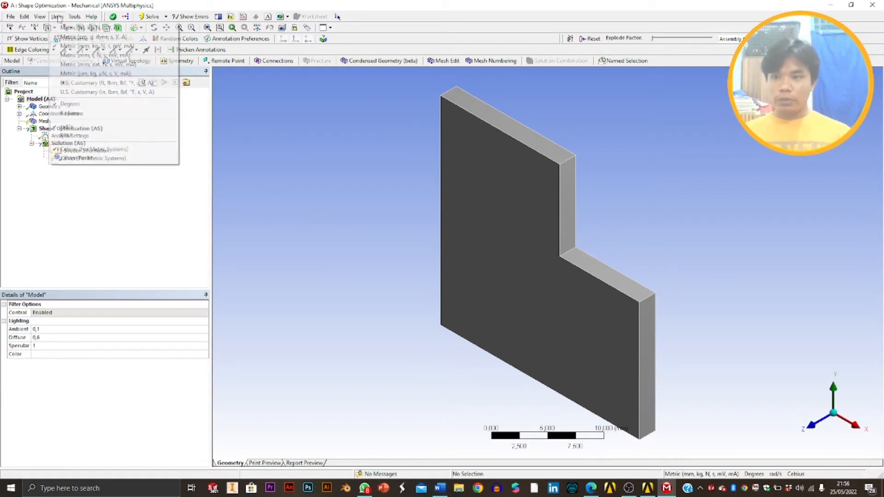
pyautogui.moveTo(74, 17)
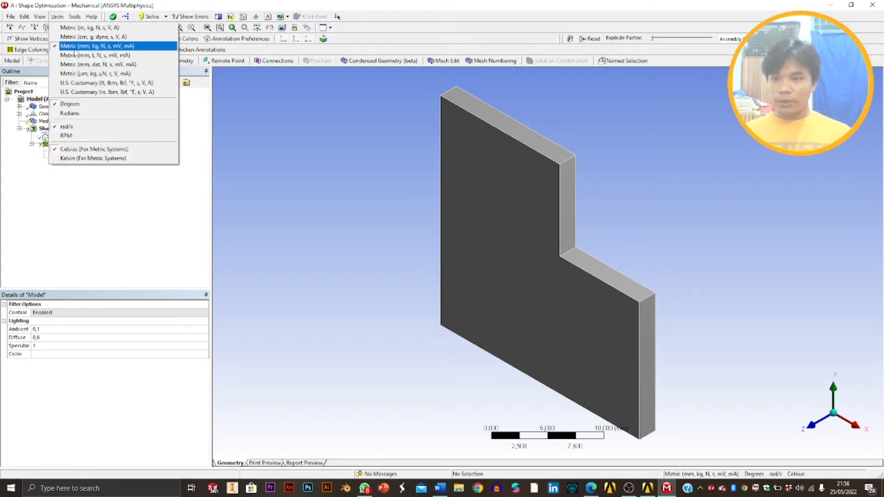
pyautogui.click(76, 46)
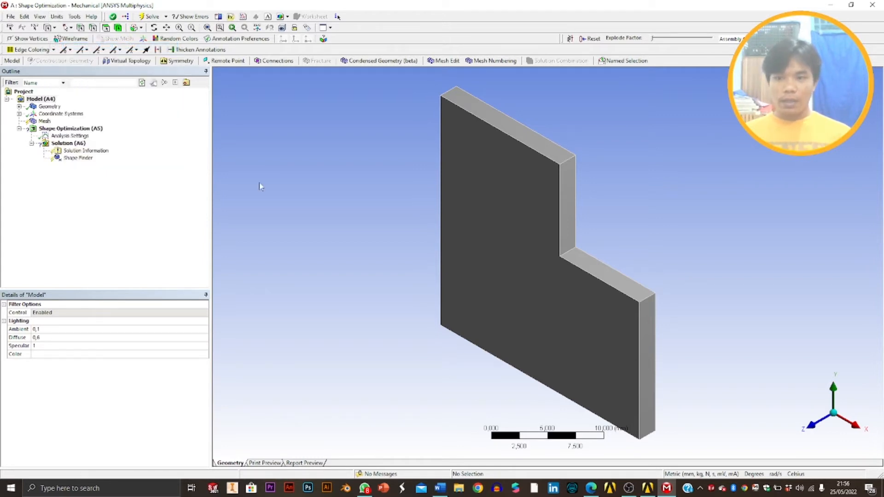
# Set the mesh element size to 1 mm and generate the mesh
pyautogui.click(31, 121)
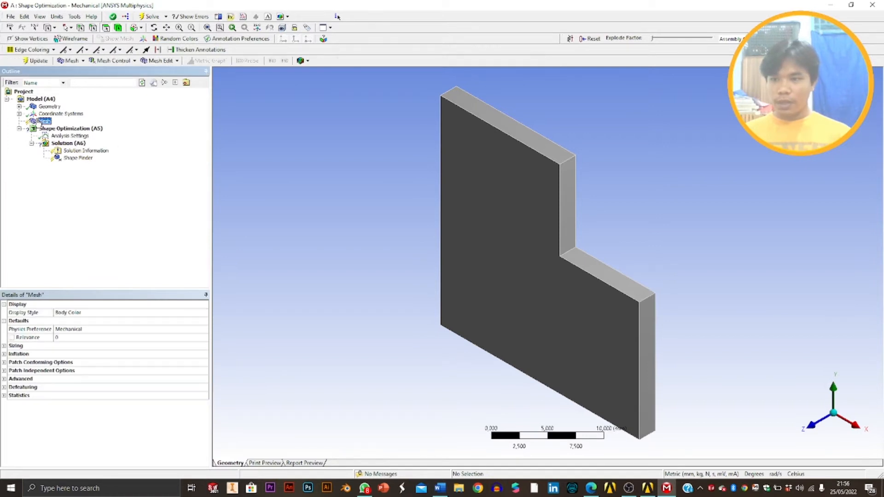
pyautogui.click(17, 347)
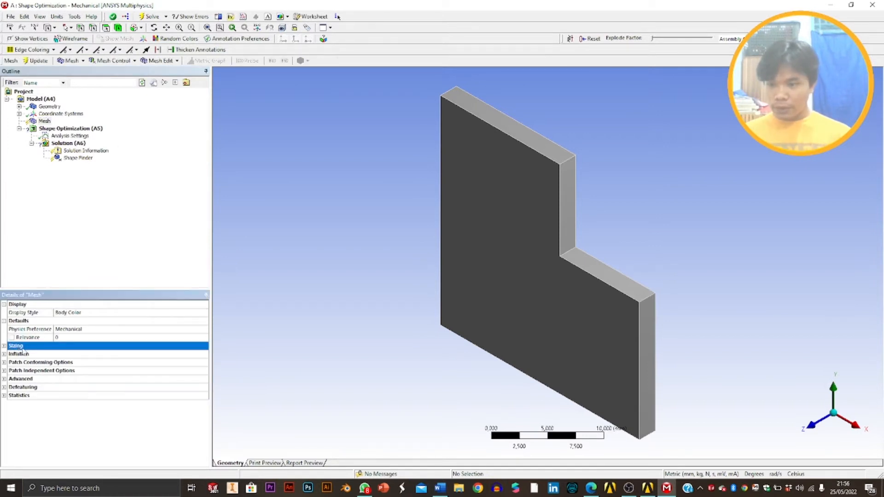
pyautogui.click(4, 347)
pyautogui.click(65, 370)
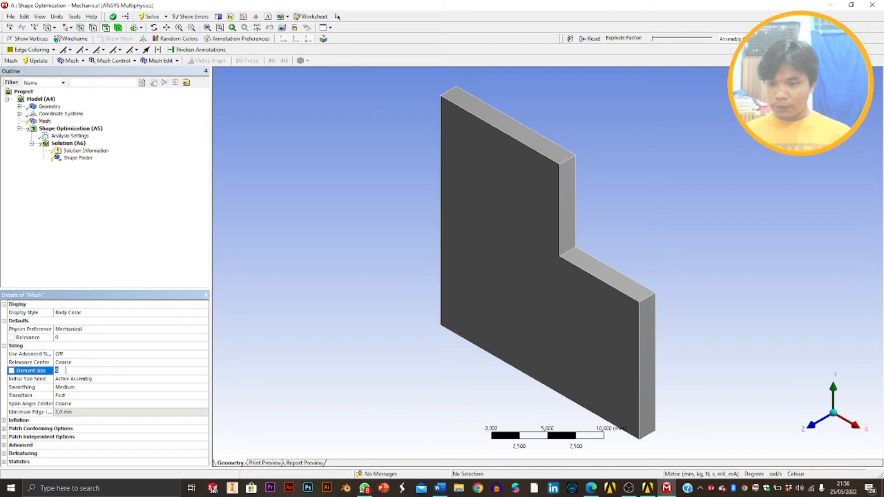
pyautogui.write('1')
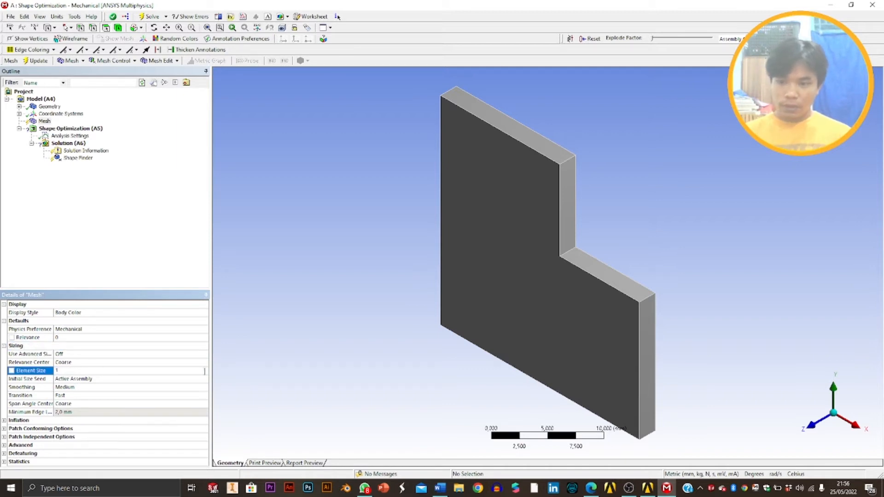
pyautogui.press('Return')
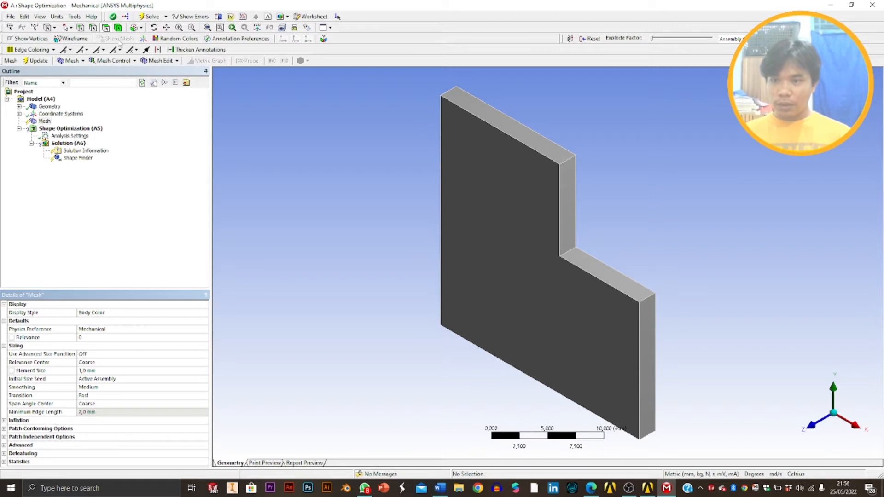
pyautogui.click(48, 121)
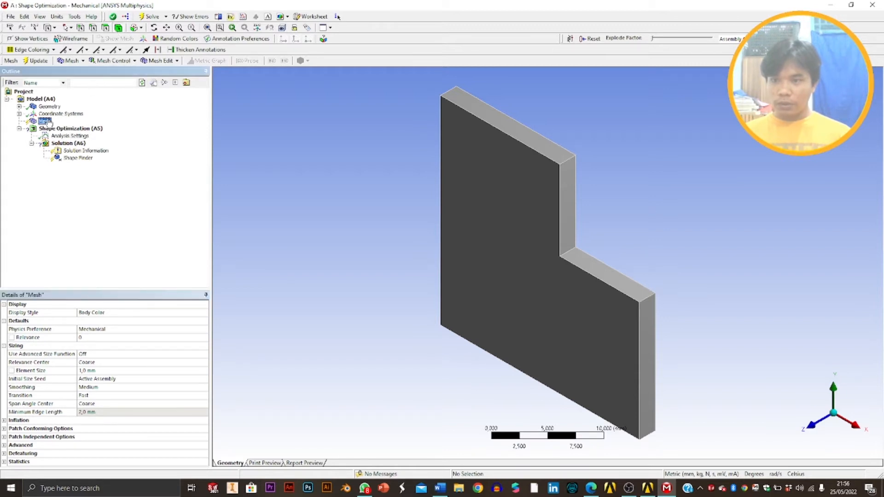
pyautogui.rightClick(48, 122)
pyautogui.click(73, 152)
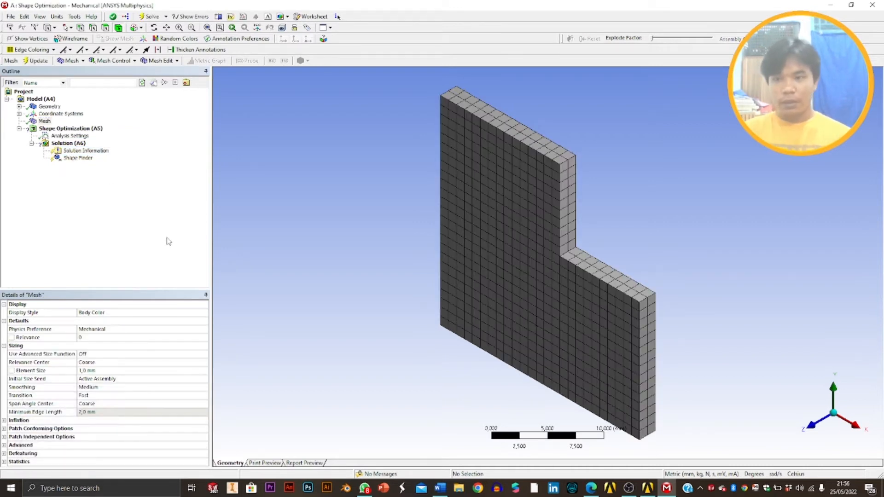
# Add a Fixed Support to the Shape Optimization analysis on the L-plate's uppermost narrow face
pyautogui.rightClick(51, 130)
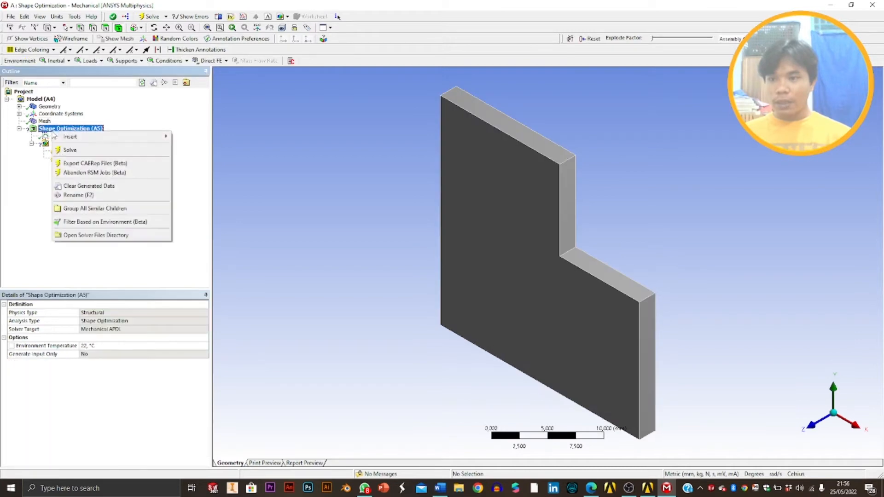
pyautogui.moveTo(77, 142)
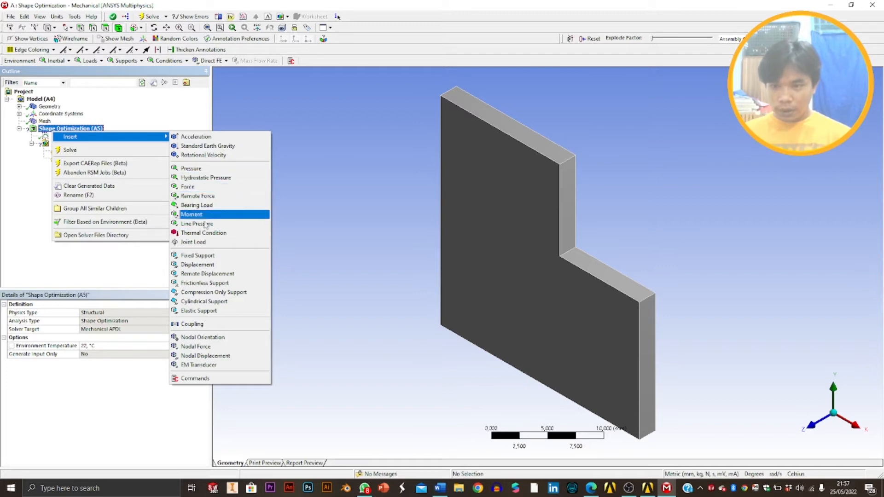
pyautogui.click(216, 257)
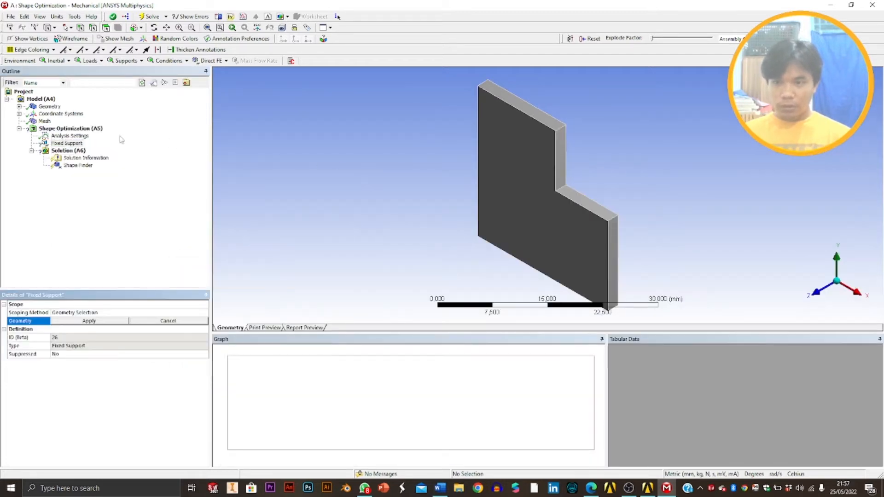
pyautogui.click(68, 143)
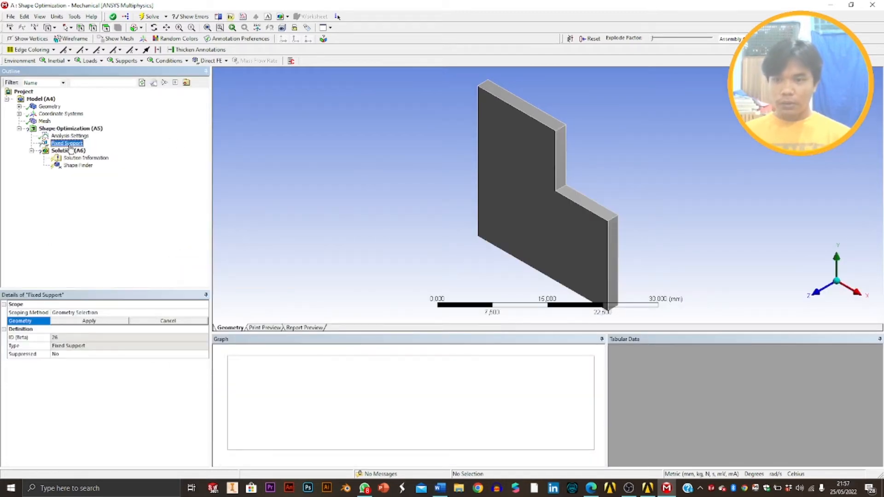
pyautogui.click(506, 104)
pyautogui.click(92, 322)
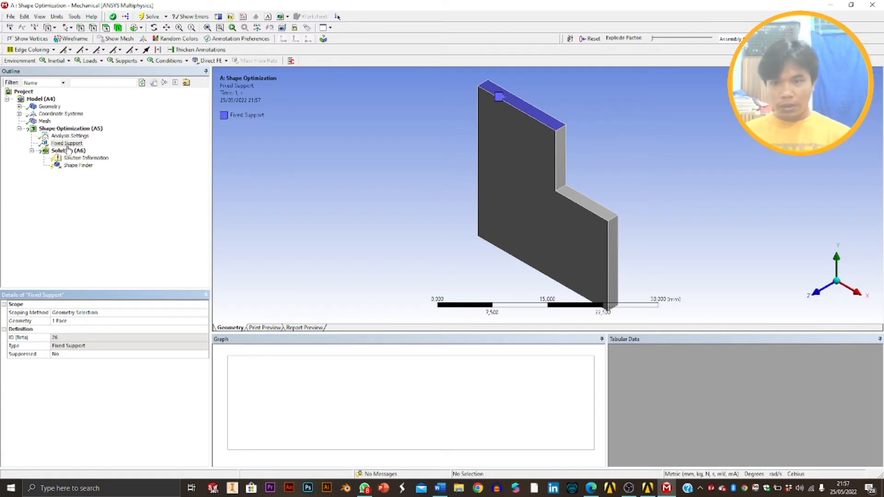
# Add a 300 N Force to the Shape Optimization analysis on the narrow vertical end face of the plate's foot
pyautogui.rightClick(54, 128)
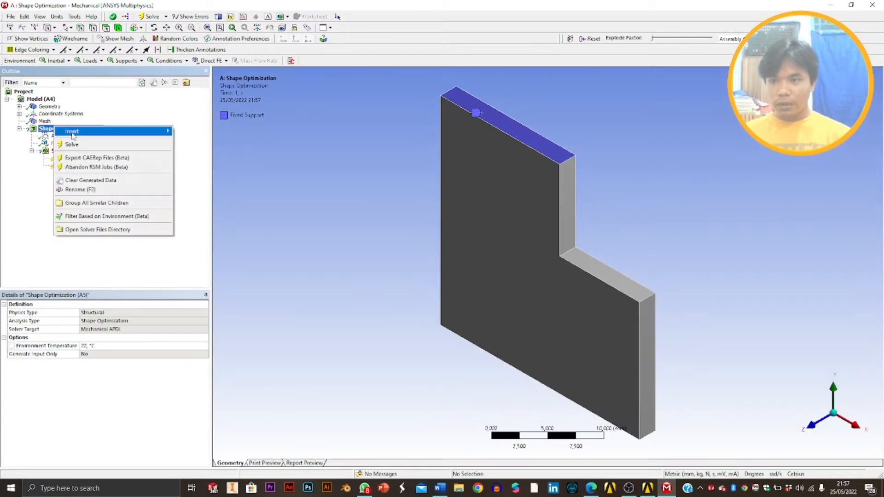
pyautogui.moveTo(73, 133)
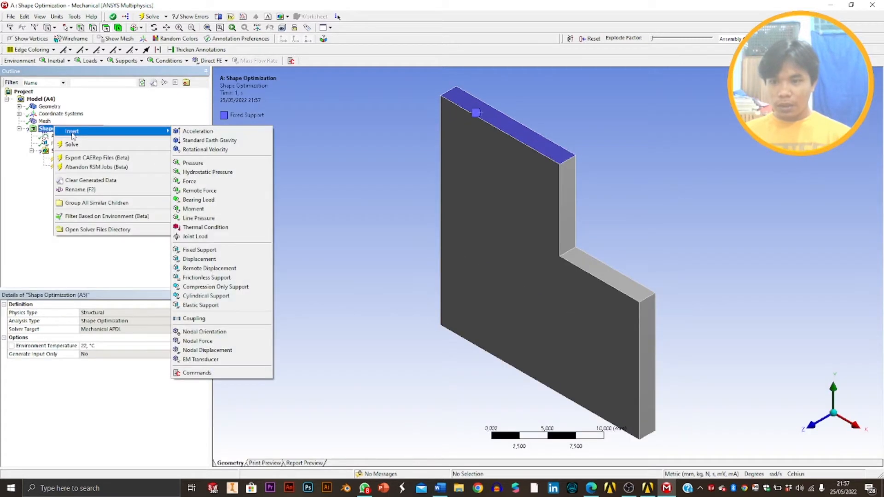
pyautogui.click(189, 181)
pyautogui.click(82, 362)
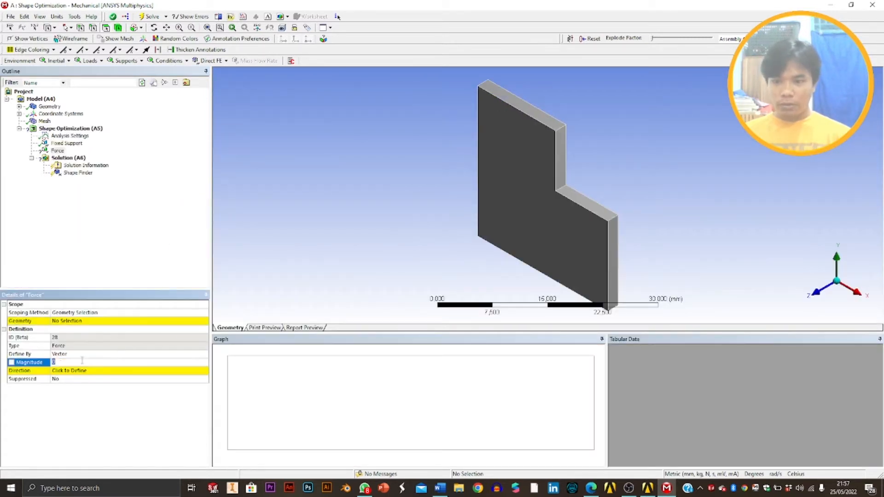
pyautogui.write('300')
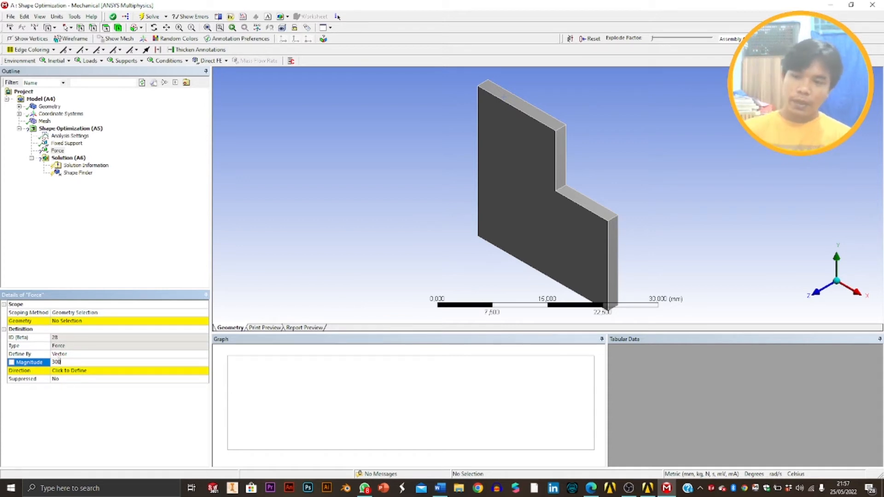
pyautogui.press('Return')
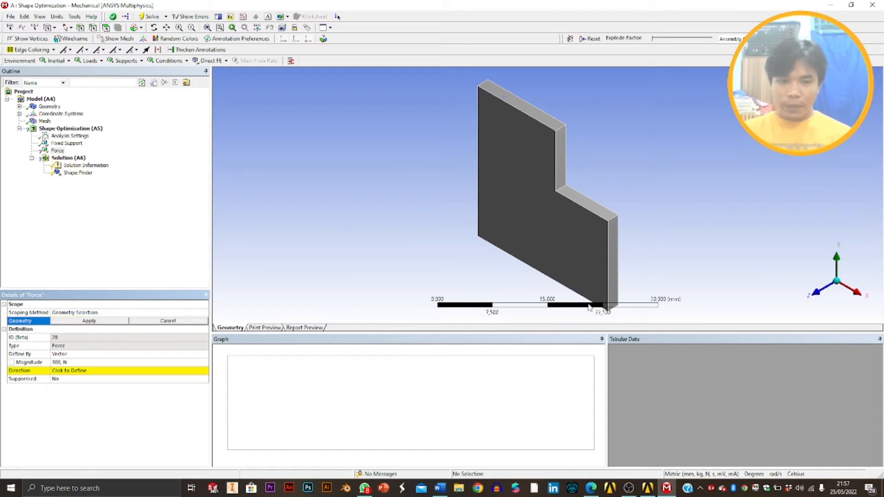
pyautogui.click(615, 260)
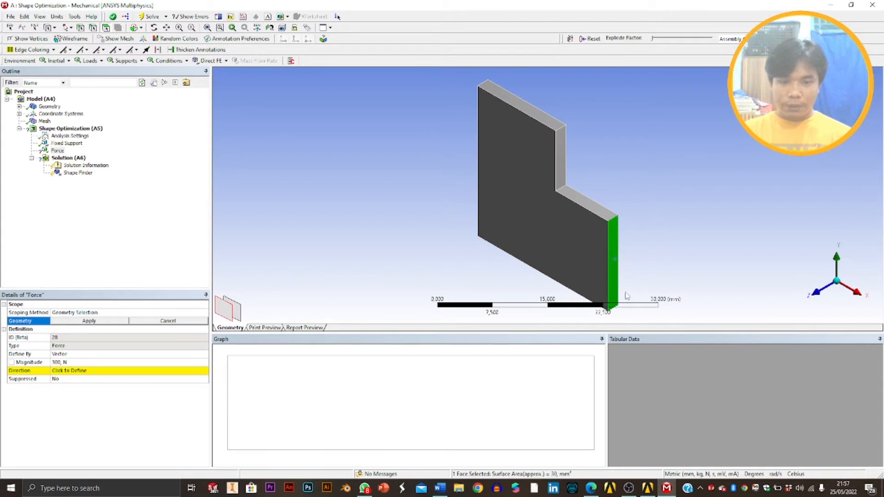
pyautogui.click(108, 321)
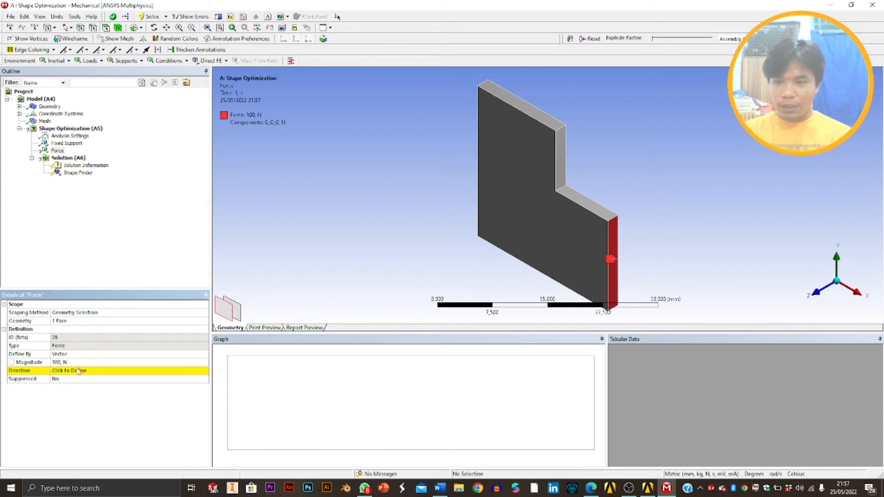
# Direct the force downward along the vertical edge of the foot's end face
pyautogui.click(79, 371)
pyautogui.click(602, 291)
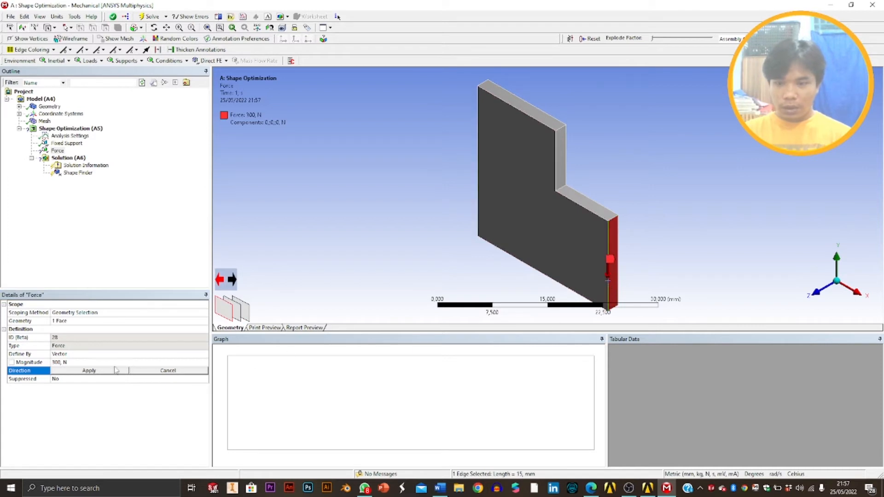
pyautogui.click(87, 371)
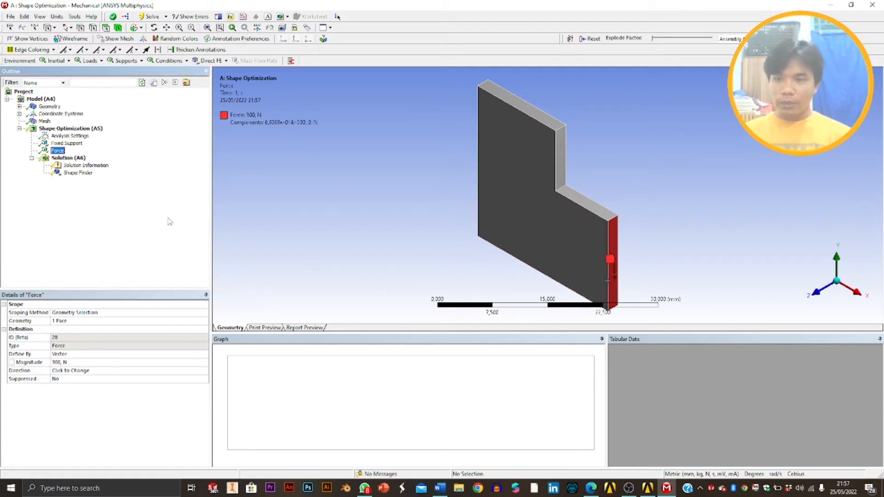
# Solve the shape optimization and show the Shape Finder result from the front, facing the XY plane
pyautogui.click(152, 17)
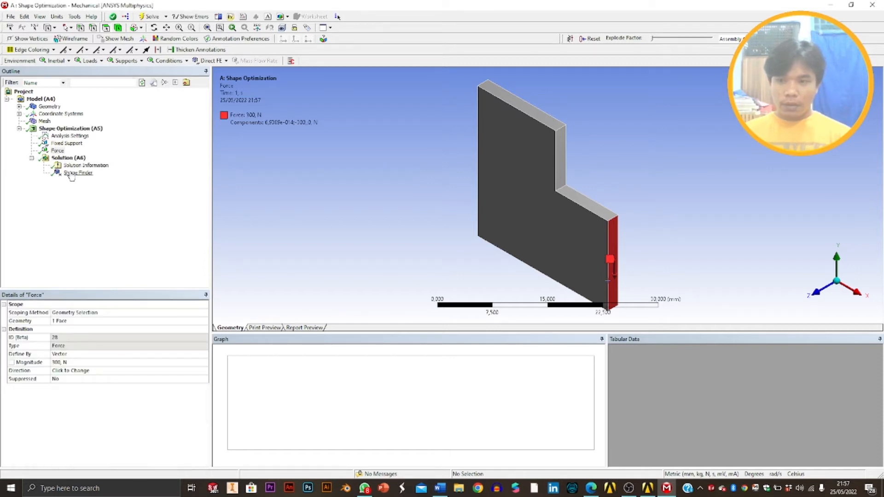
pyautogui.click(74, 174)
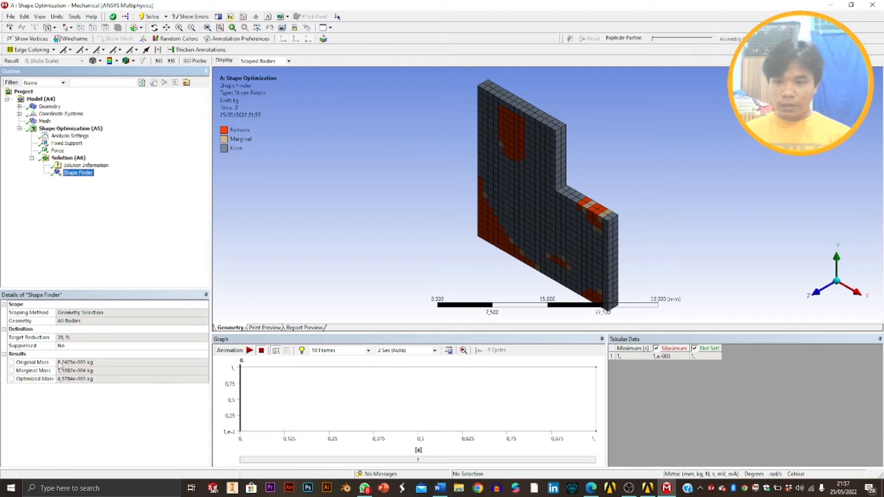
pyautogui.click(63, 338)
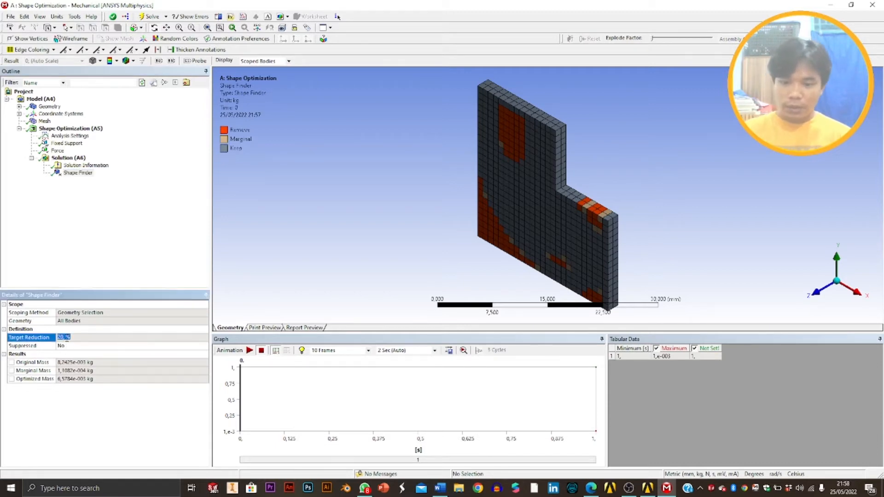
pyautogui.click(152, 17)
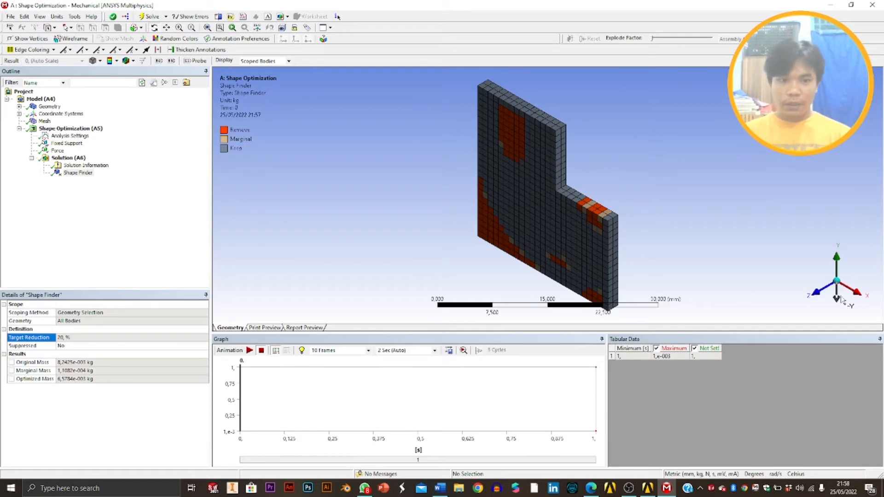
pyautogui.click(824, 297)
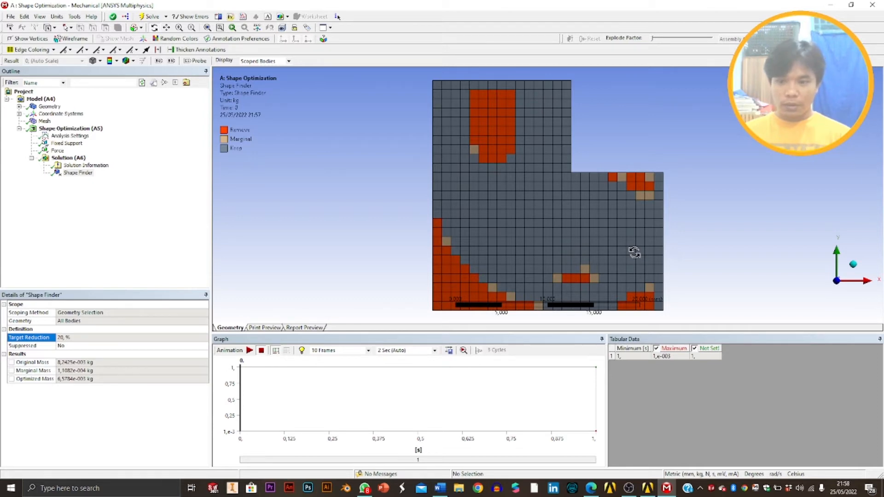
# Try to edit the Target Reduction of the solved Shape Finder result
pyautogui.click(67, 339)
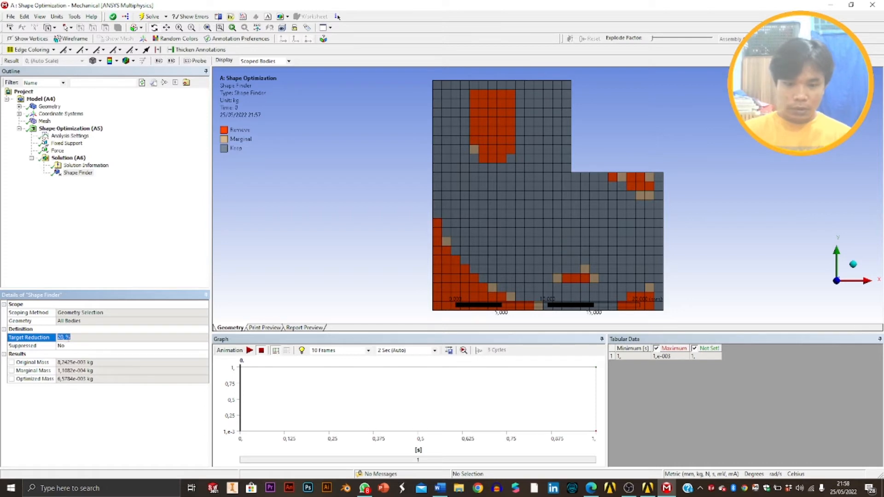
pyautogui.click(82, 338)
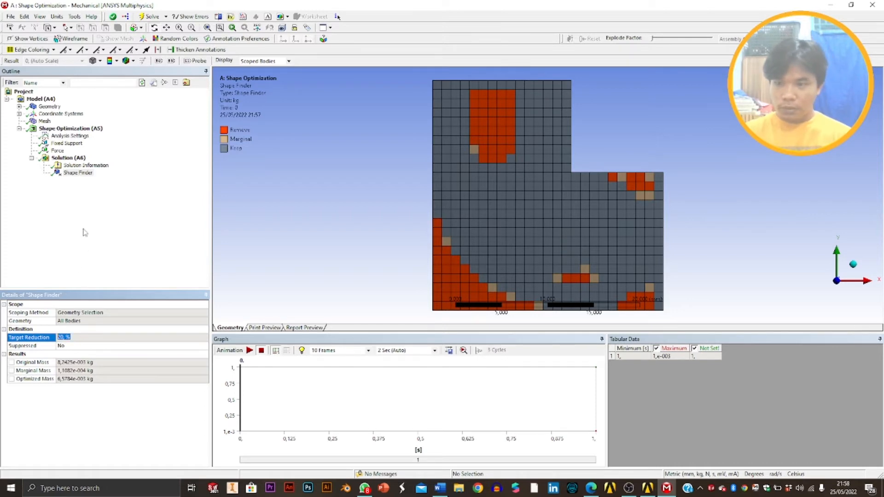
pyautogui.click(78, 173)
pyautogui.click(75, 338)
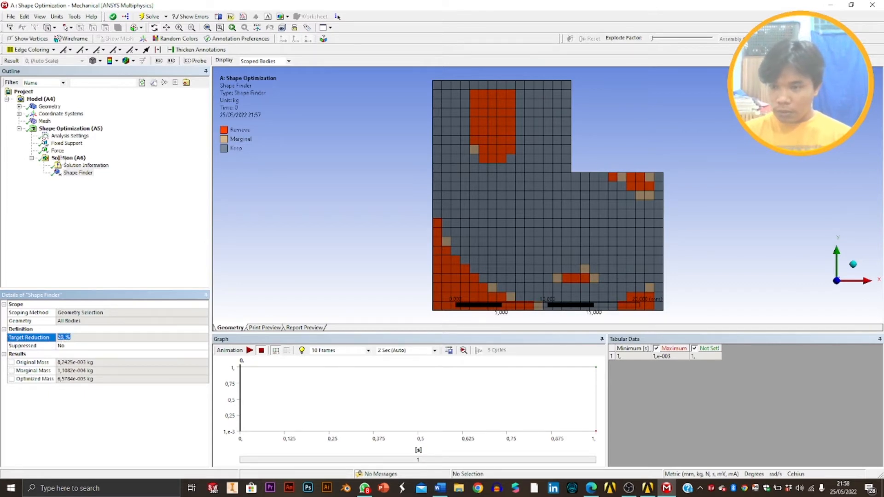
pyautogui.rightClick(77, 174)
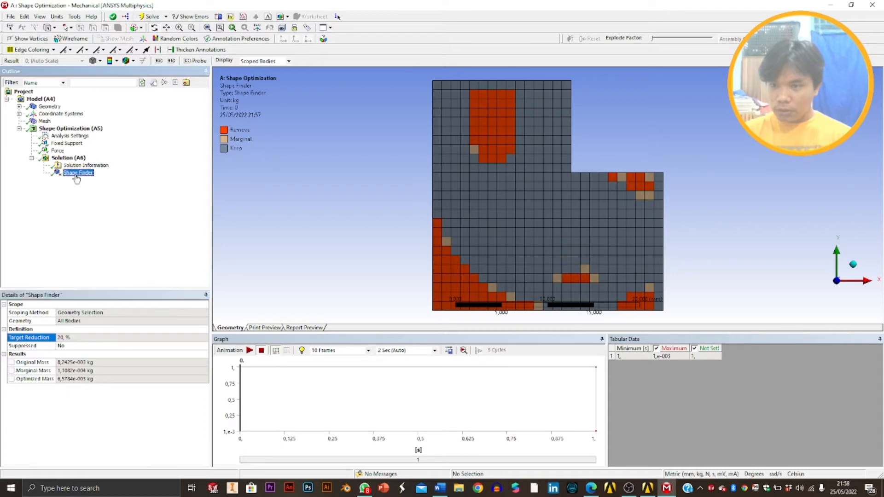
pyautogui.click(58, 203)
pyautogui.click(74, 159)
pyautogui.click(74, 165)
pyautogui.click(75, 173)
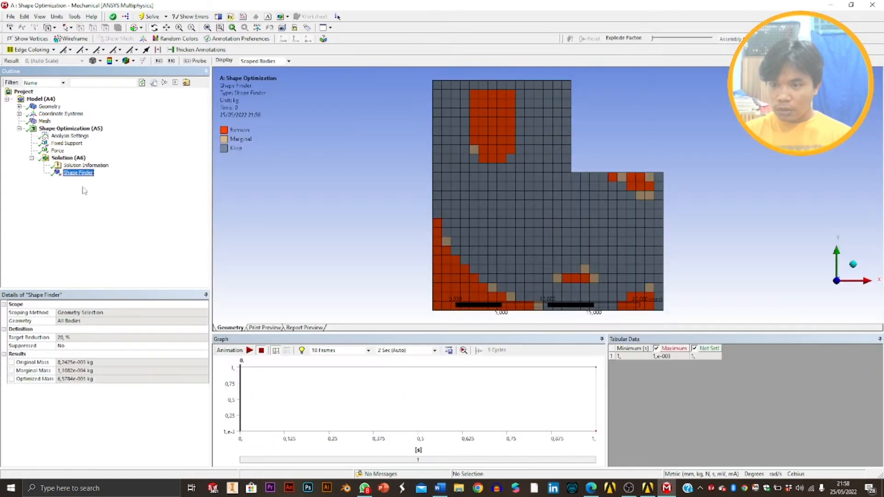
pyautogui.click(81, 339)
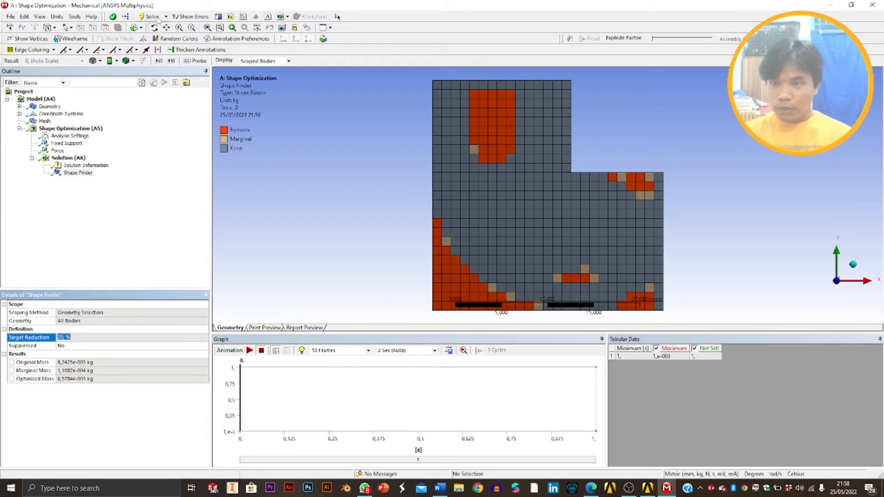
# Suppress the Shape Finder and unsuppress it again to clear its solved results
pyautogui.click(14, 329)
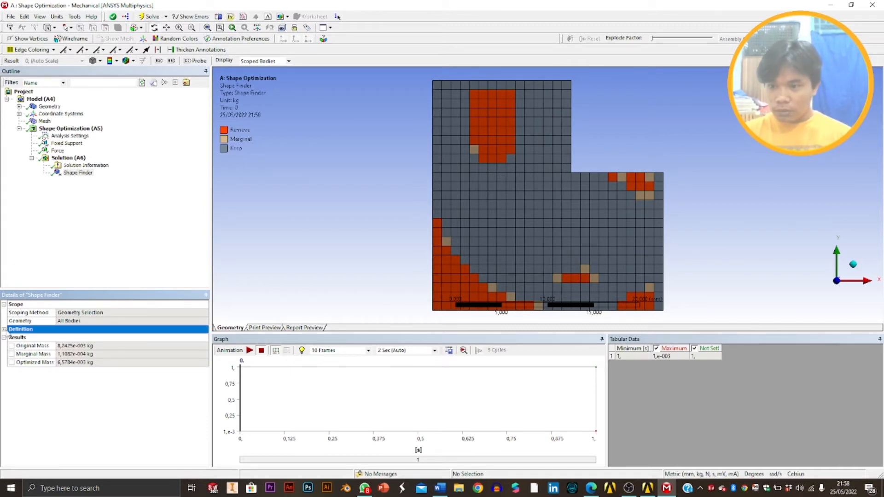
pyautogui.click(20, 346)
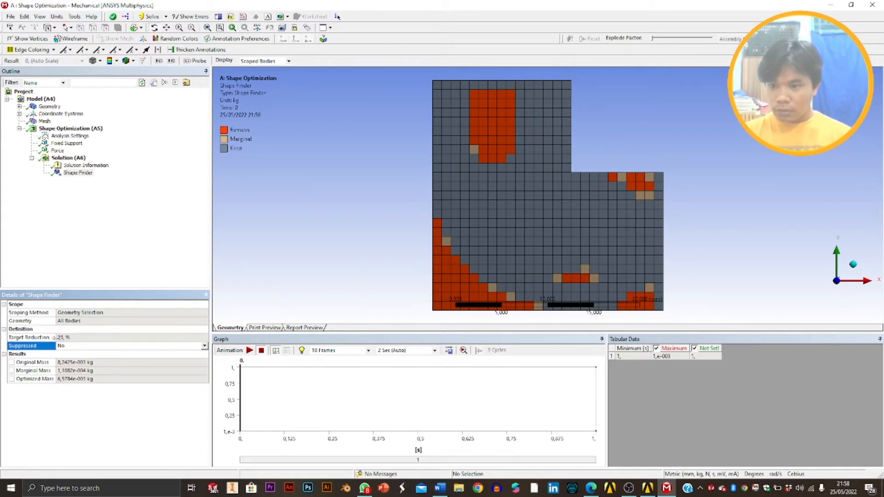
pyautogui.click(205, 346)
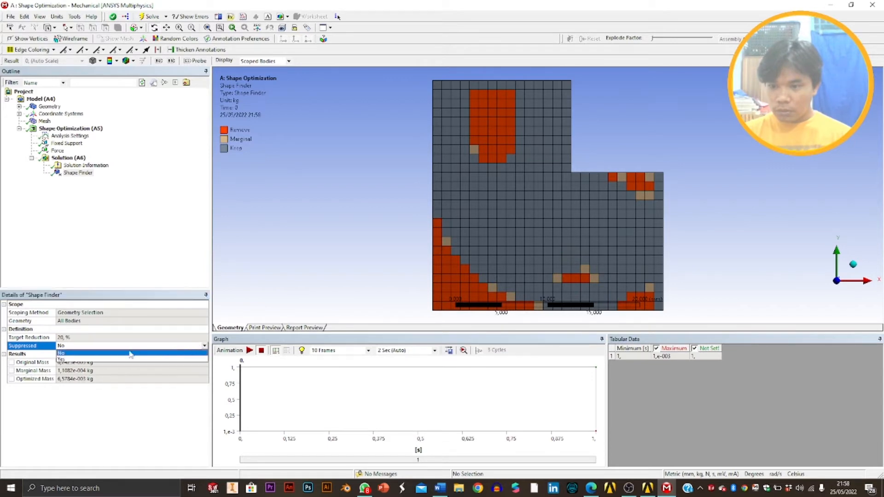
pyautogui.click(131, 354)
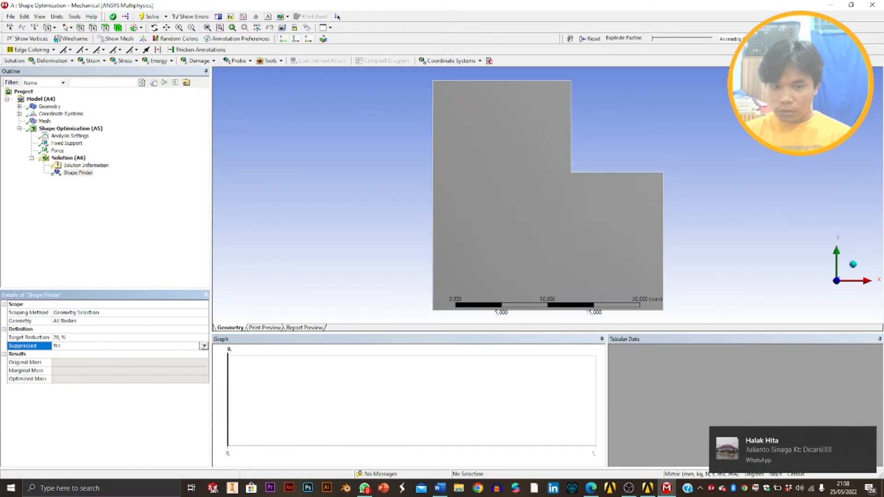
pyautogui.click(204, 346)
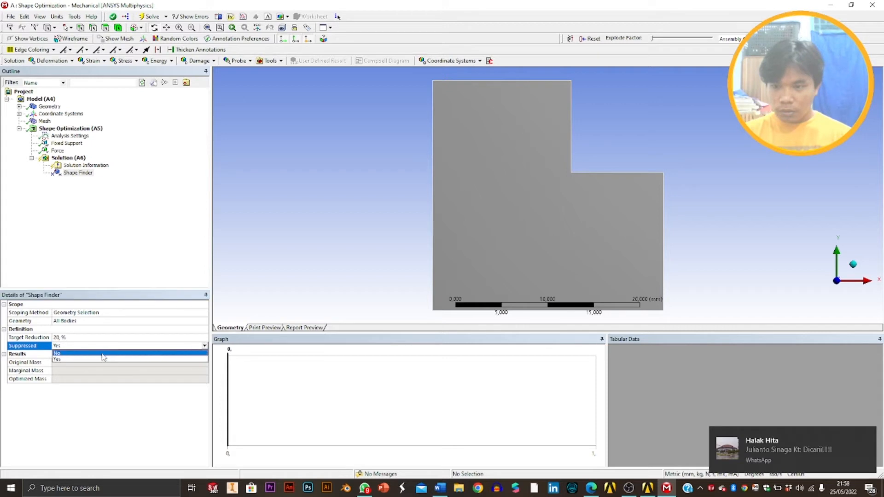
pyautogui.click(103, 355)
# Set the Shape Finder's Target Reduction to 60 %, solve the shape optimization again and view the result in 3D
pyautogui.click(68, 339)
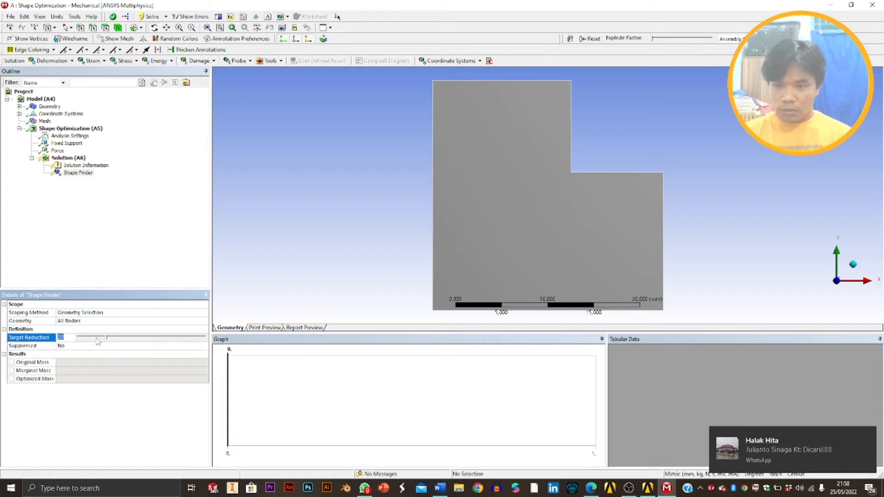
pyautogui.write('60')
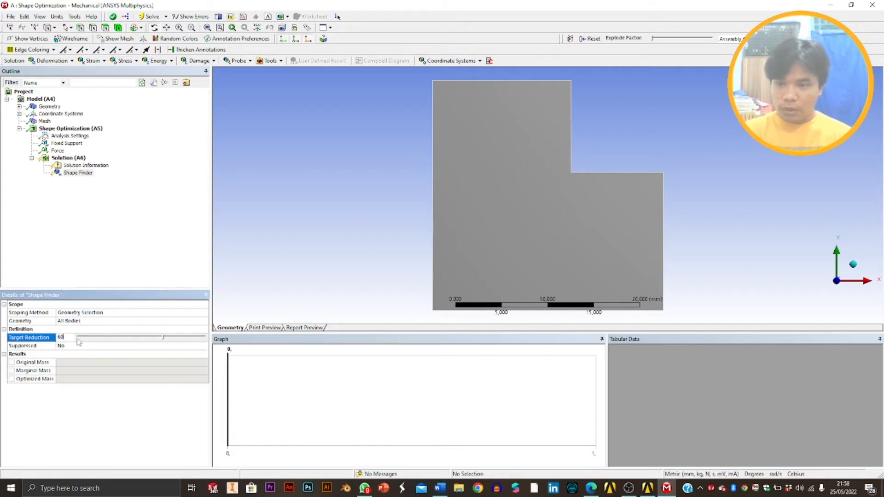
pyautogui.press('Return')
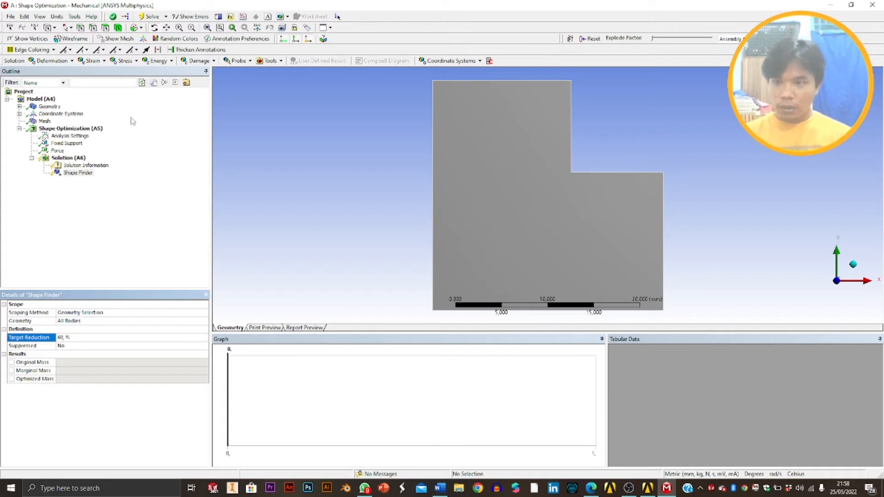
pyautogui.click(149, 18)
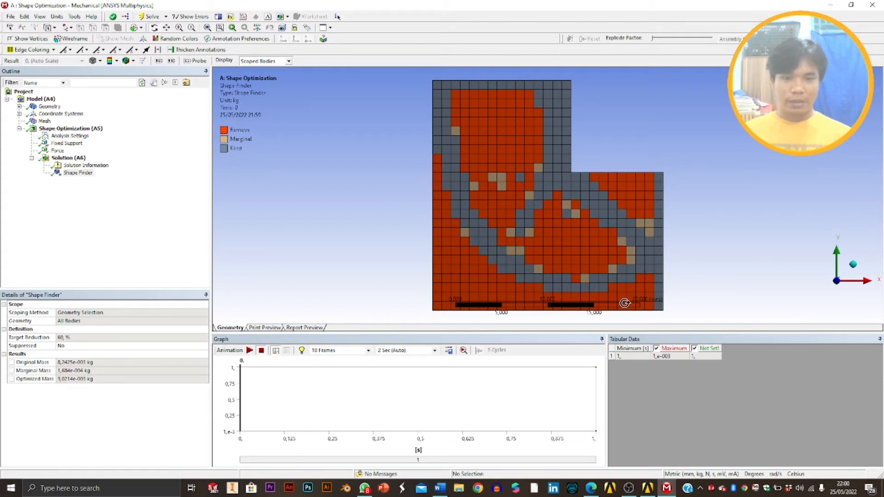
pyautogui.moveTo(637, 253); pyautogui.dragTo(690, 211)
pyautogui.click(854, 265)
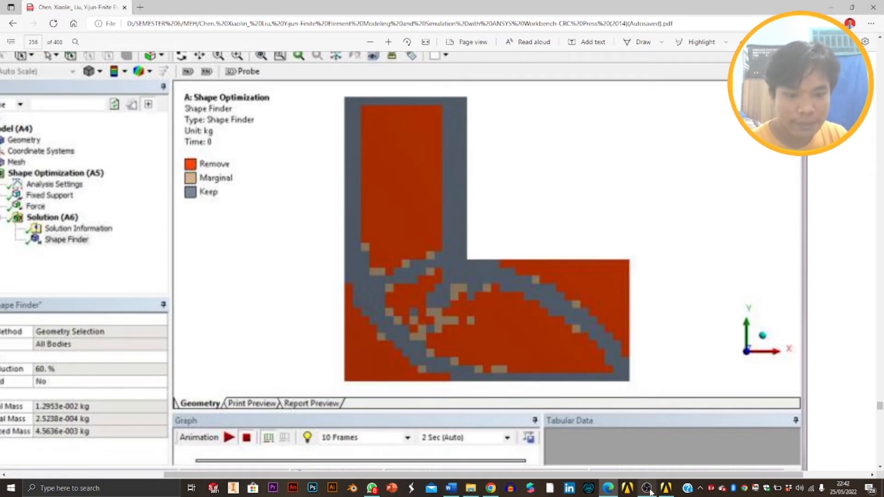
# Switch to the empty Workbench project, add a standalone Static Structural system and open its geometry in DesignModeler
pyautogui.click(666, 489)
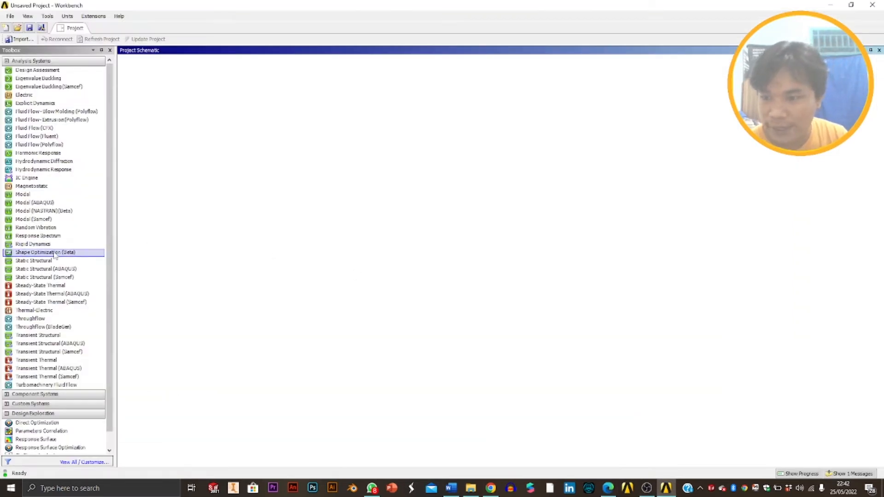
pyautogui.moveTo(34, 261); pyautogui.dragTo(183, 109)
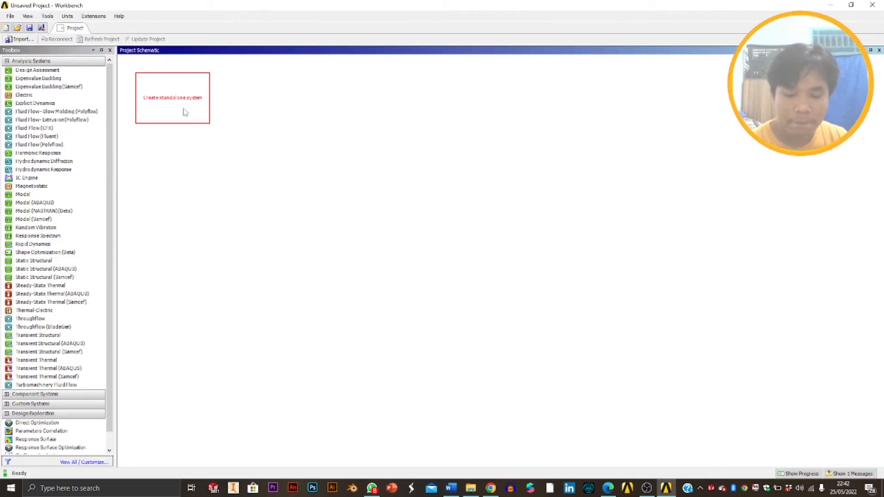
pyautogui.click(185, 111)
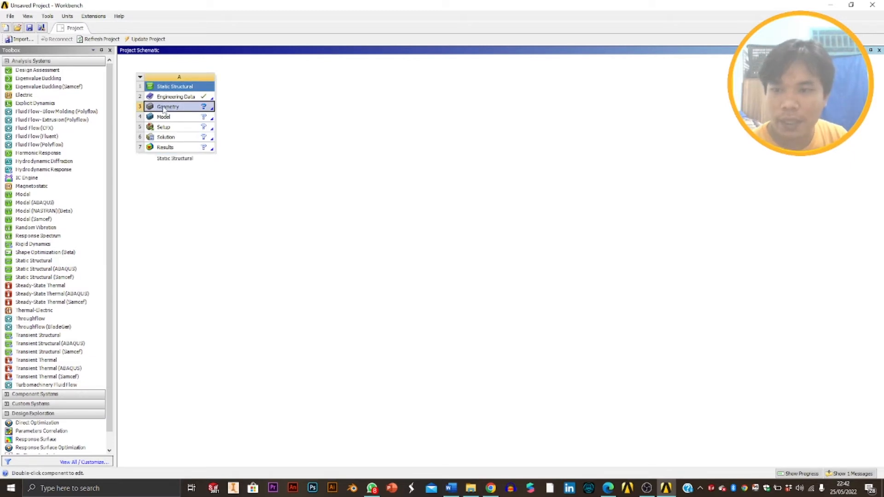
pyautogui.doubleClick(164, 109)
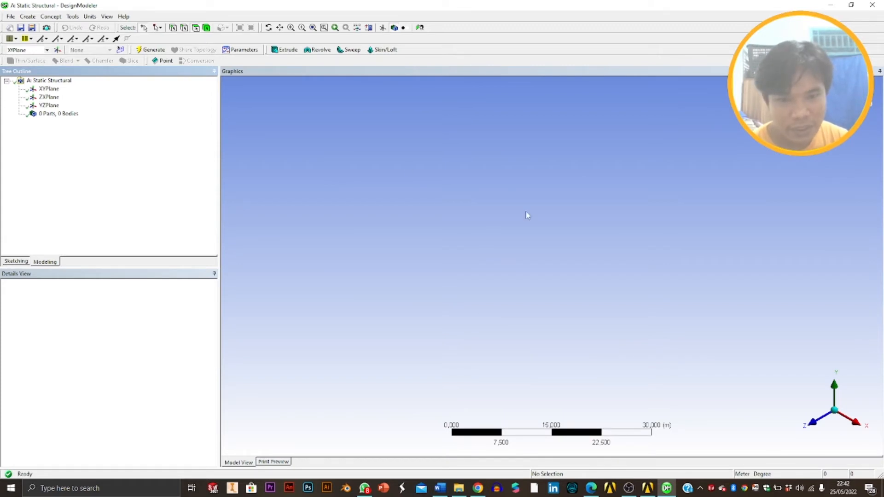
# View the XY plane face-on and set the model's length unit to millimeters
pyautogui.click(49, 89)
pyautogui.rightClick(49, 94)
pyautogui.click(64, 99)
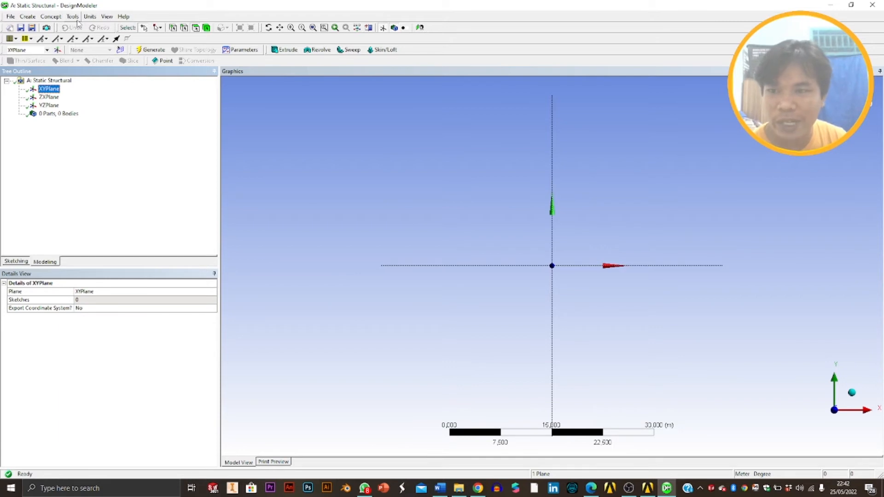
pyautogui.click(91, 17)
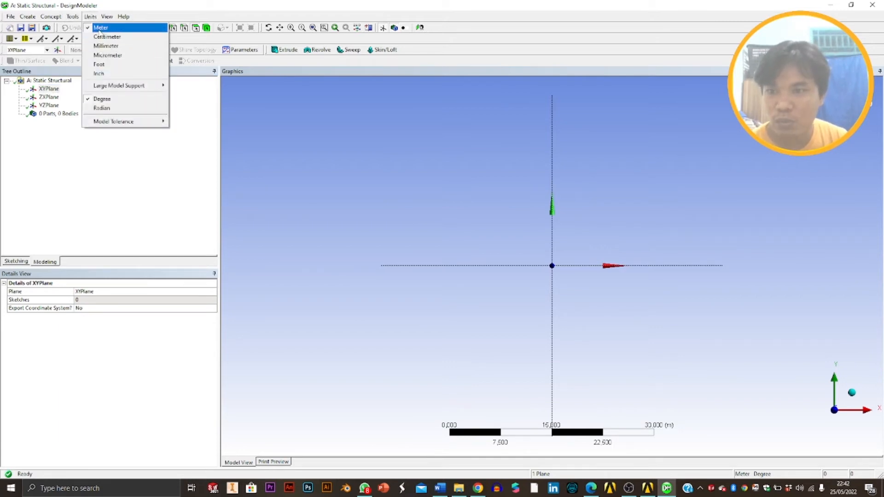
pyautogui.click(105, 46)
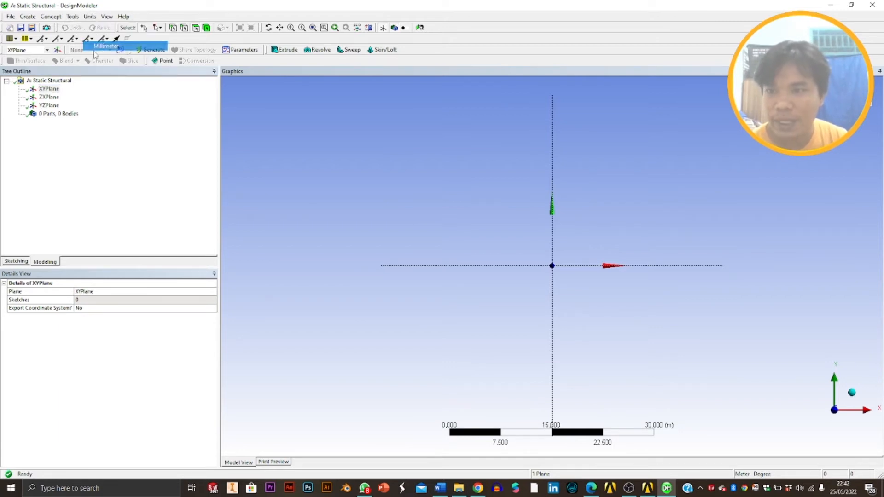
# Sketch a closed seven-sided polyline on the XY plane, about 41 mm wide and 42 mm tall, with sloped edges at the lower left and right
pyautogui.click(32, 88)
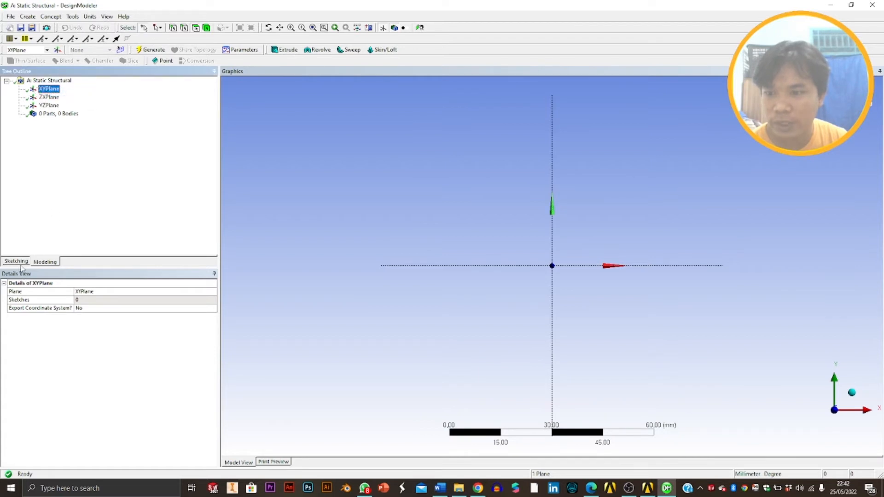
pyautogui.click(18, 261)
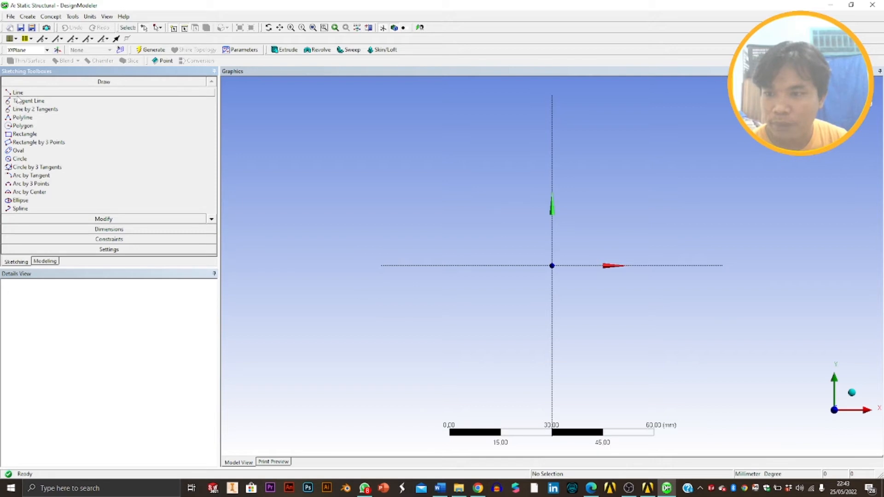
pyautogui.click(22, 118)
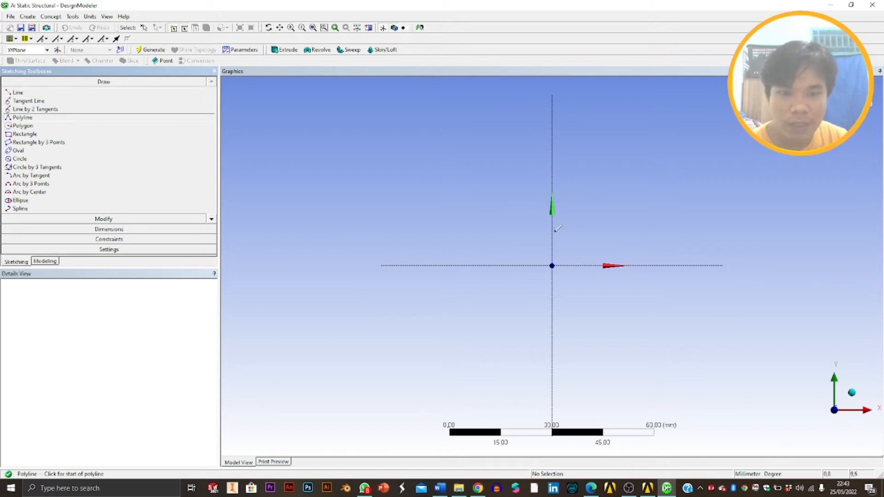
pyautogui.click(553, 230)
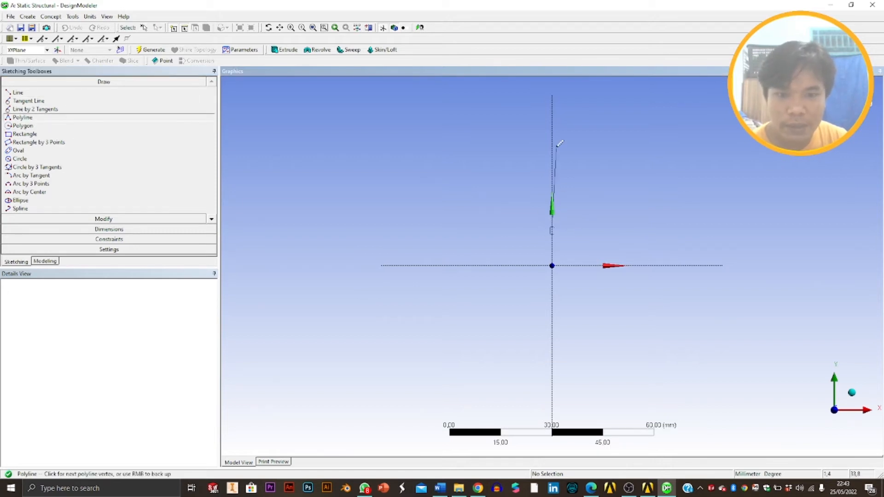
pyautogui.click(553, 120)
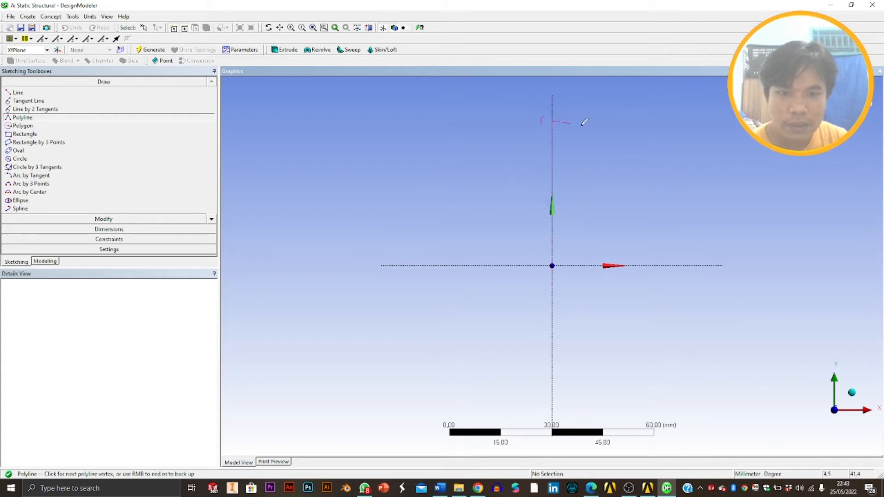
pyautogui.click(639, 122)
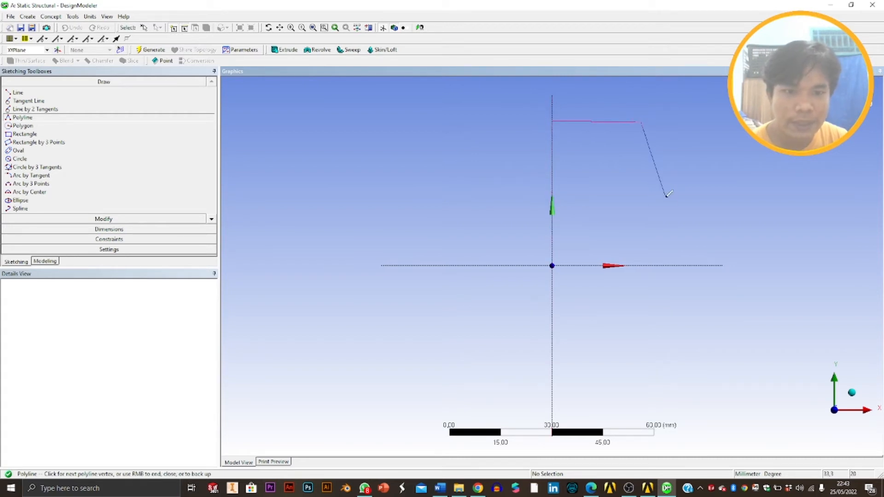
pyautogui.click(640, 186)
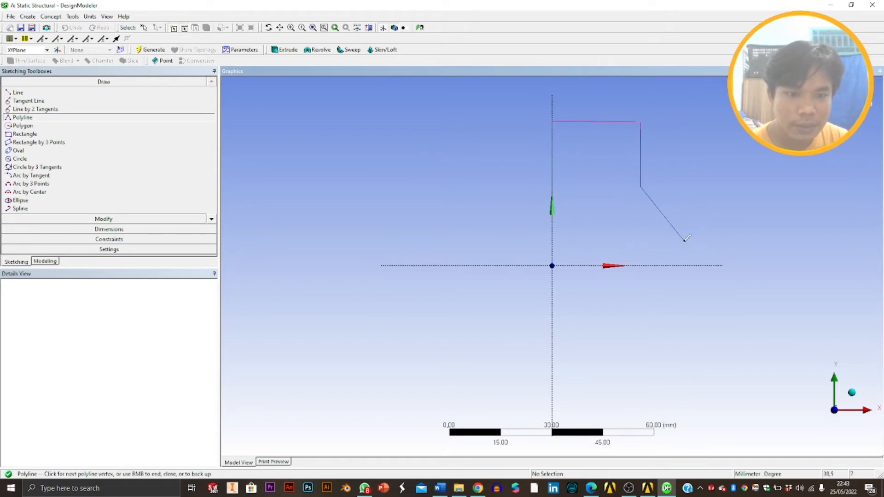
pyautogui.click(692, 265)
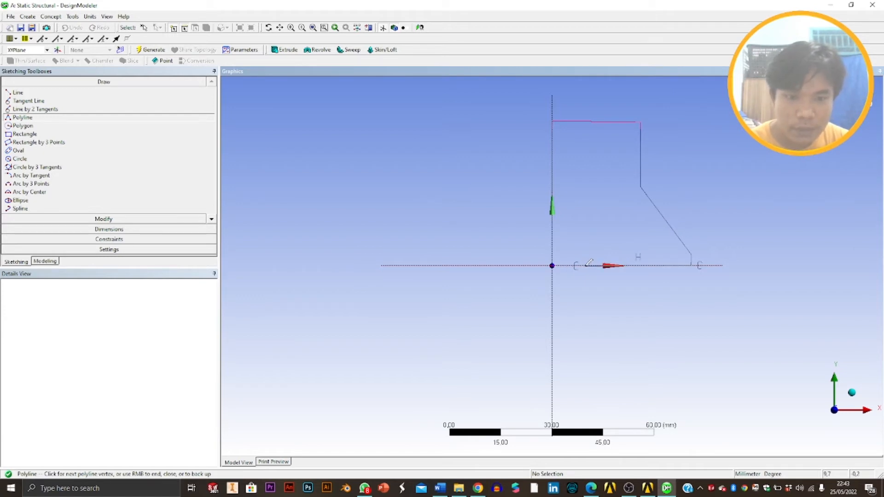
pyautogui.press('Escape')
pyautogui.rightClick(568, 231)
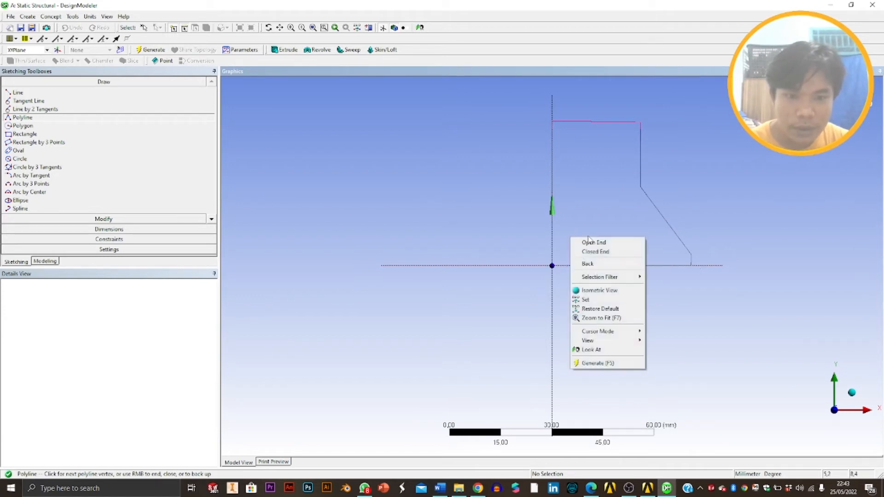
pyautogui.click(602, 251)
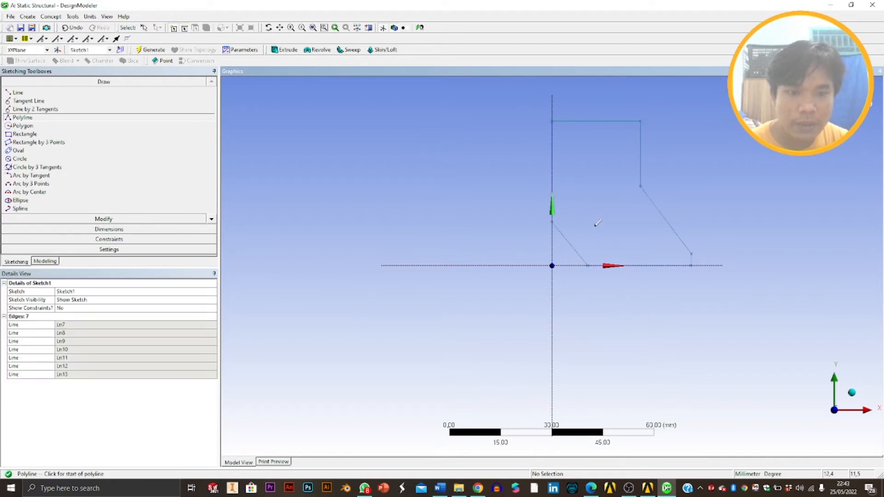
# Apply horizontal and vertical constraints to the straight edges of the seven-sided profile
pyautogui.click(122, 240)
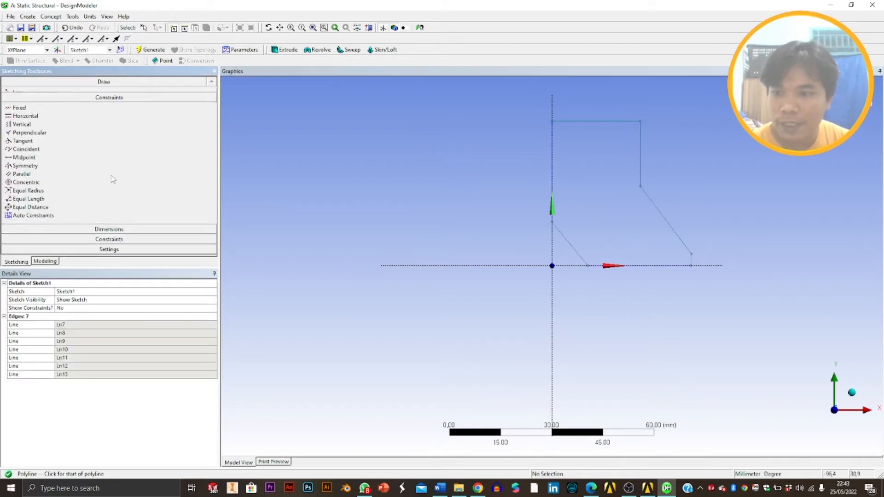
pyautogui.click(34, 132)
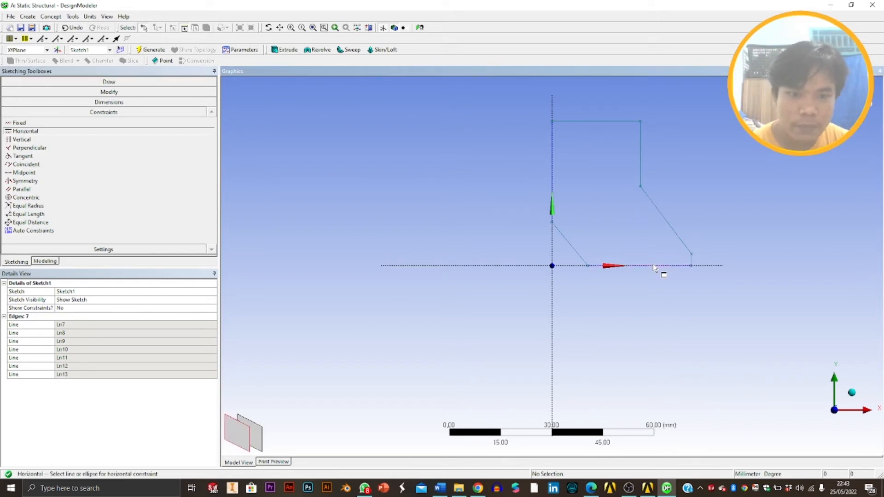
pyautogui.click(22, 140)
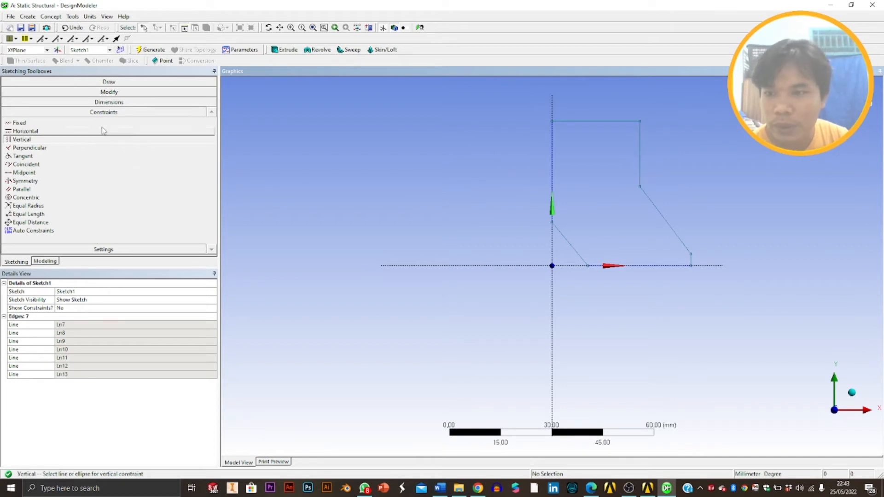
# Dimension the profile's top edge and set its length to 15 mm
pyautogui.click(110, 103)
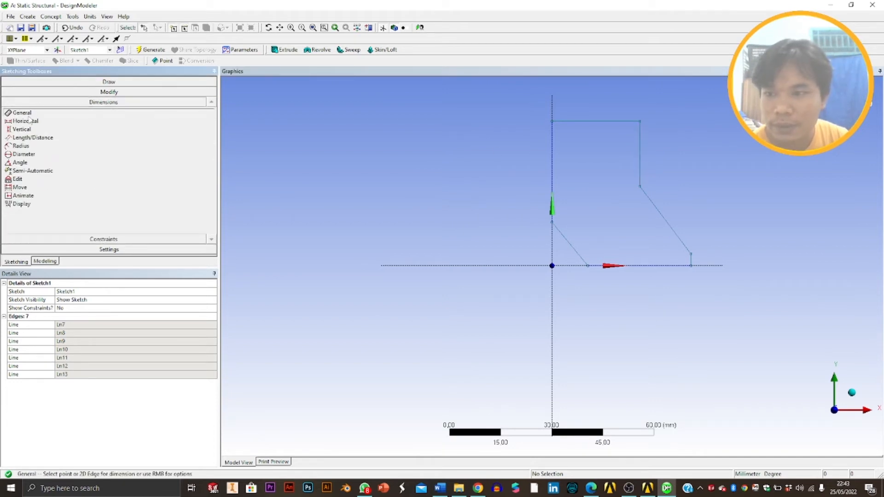
pyautogui.click(579, 121)
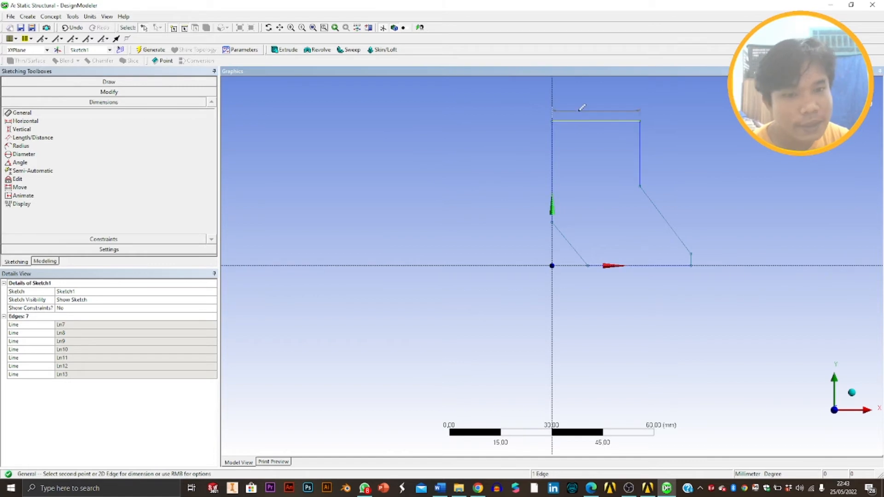
pyautogui.click(581, 109)
pyautogui.click(67, 325)
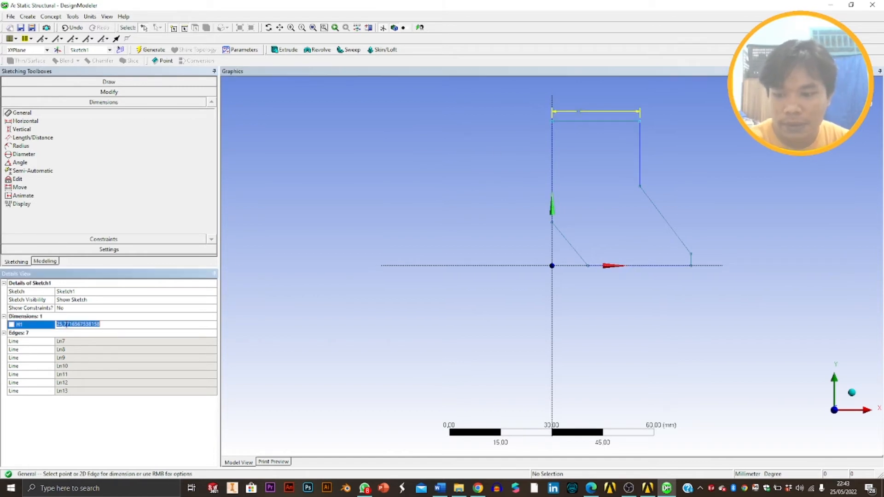
pyautogui.write('15')
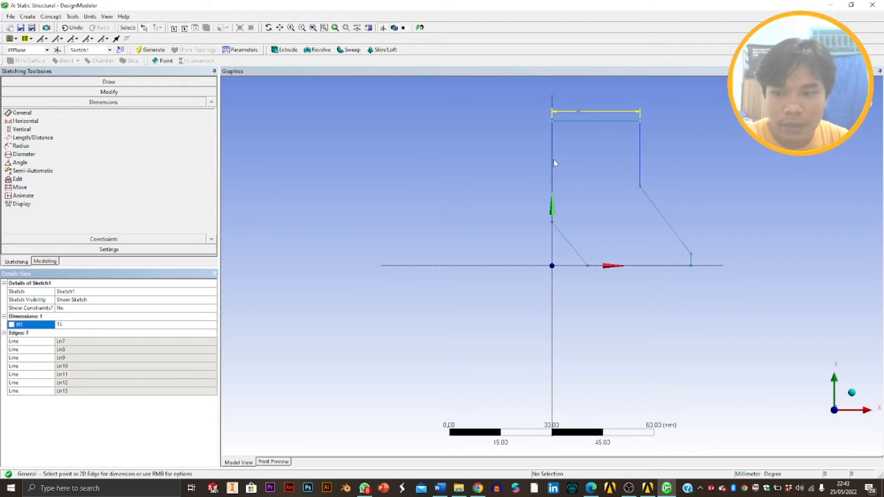
pyautogui.press('Return')
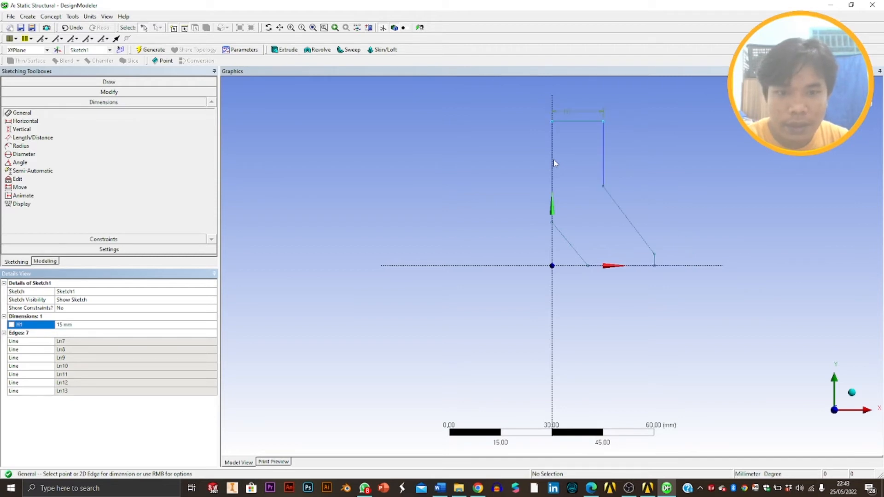
# Dimension the left vertical edge of the profile and set its length to 15 mm
pyautogui.click(553, 159)
pyautogui.click(518, 162)
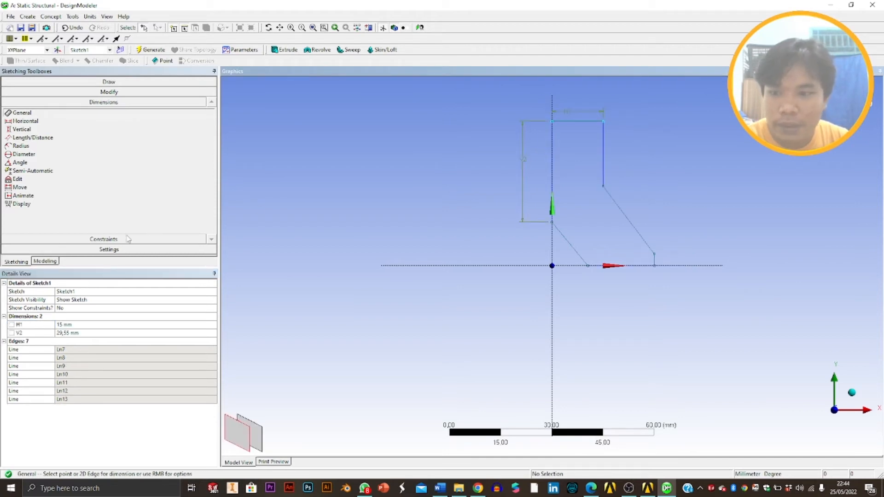
pyautogui.click(69, 333)
pyautogui.write('1')
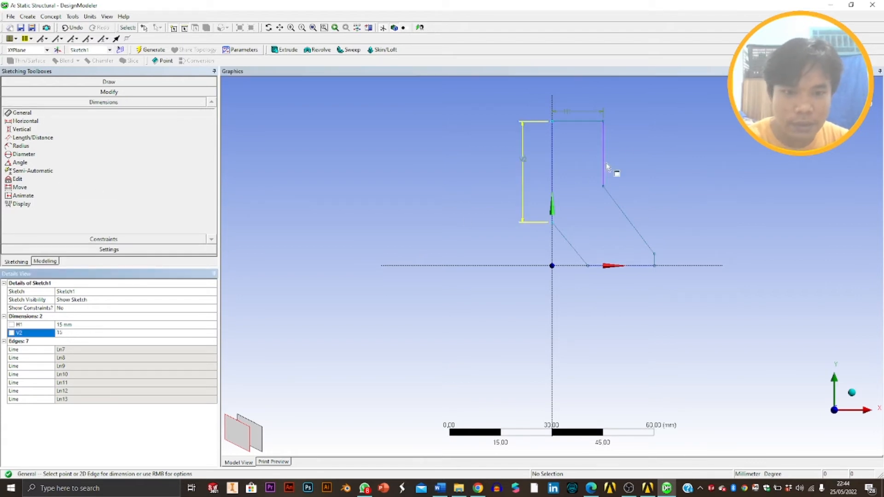
pyautogui.write('5')
pyautogui.press('Return')
# Change the left vertical edge's length to 25 mm and dimension the upper right vertical edge as 20 mm
pyautogui.click(603, 180)
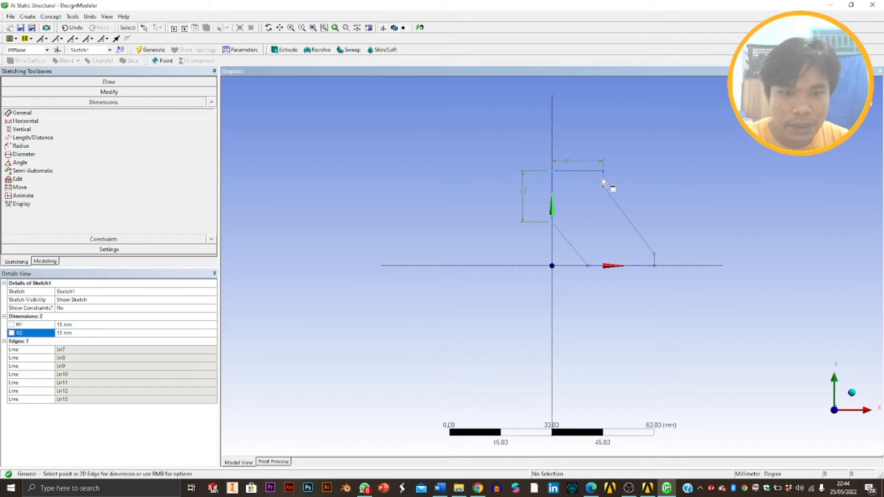
pyautogui.click(636, 185)
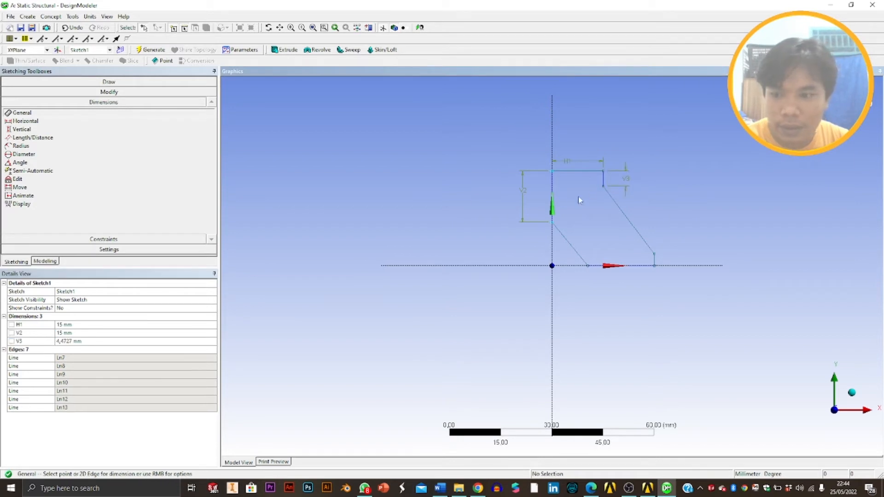
pyautogui.click(70, 333)
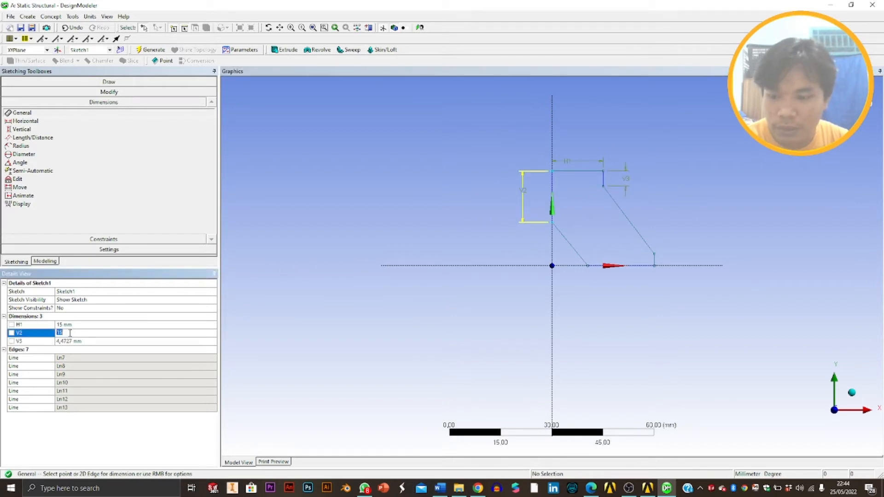
pyautogui.write('25')
pyautogui.press('Return')
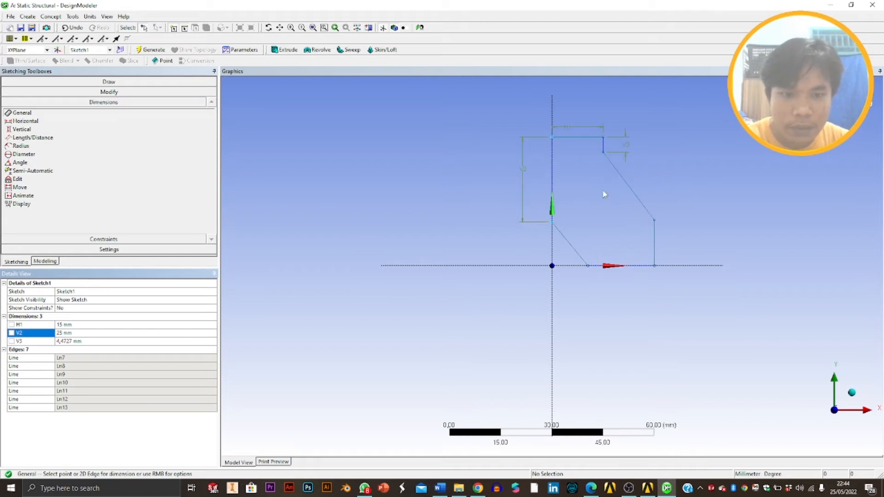
pyautogui.click(70, 341)
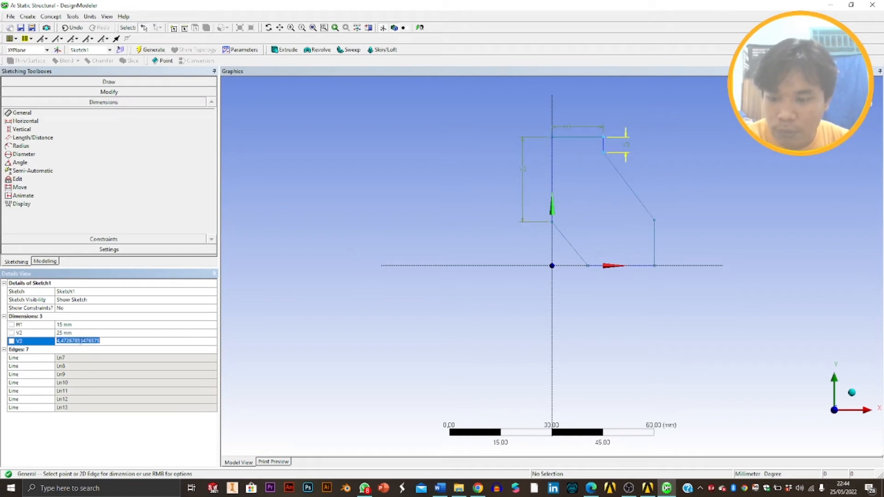
pyautogui.write('20')
pyautogui.press('Return')
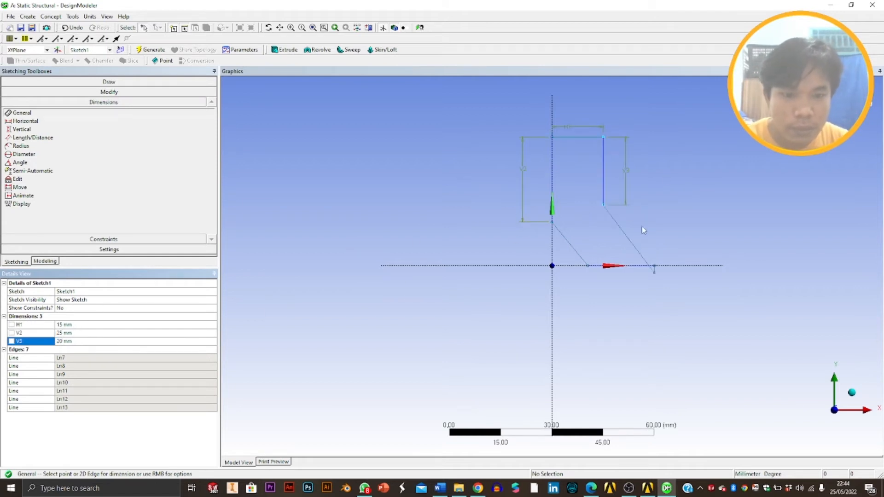
# Dimension the profile's bottom horizontal edge and set its length to 25 mm
pyautogui.scroll(2, 671, 273)
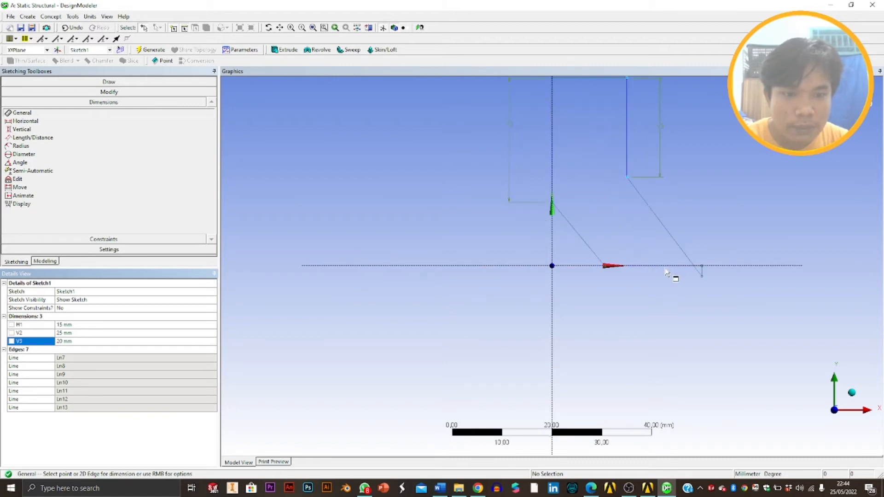
pyautogui.scroll(-1, 701, 275)
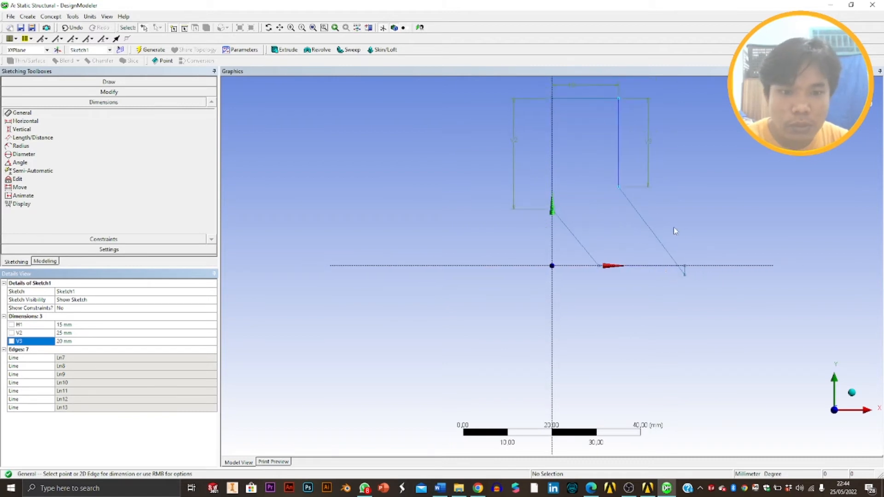
pyautogui.click(656, 266)
pyautogui.click(649, 290)
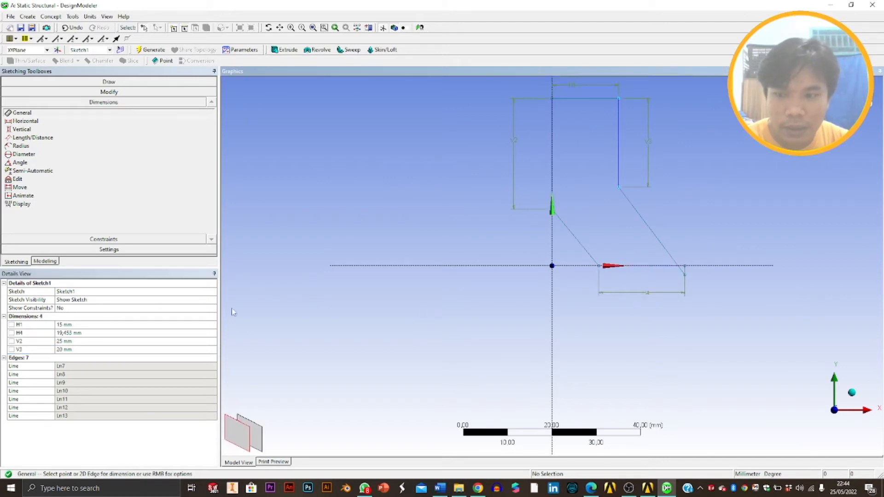
pyautogui.click(74, 333)
pyautogui.write('2')
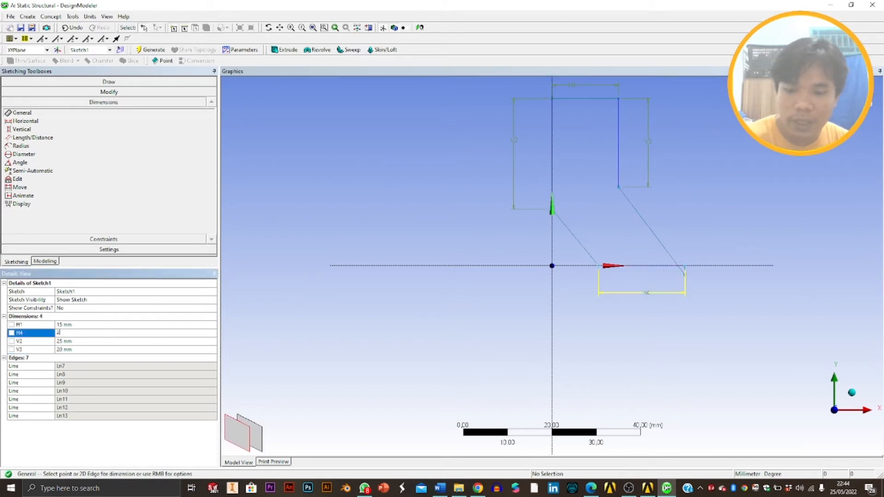
pyautogui.write('5')
pyautogui.press('Return')
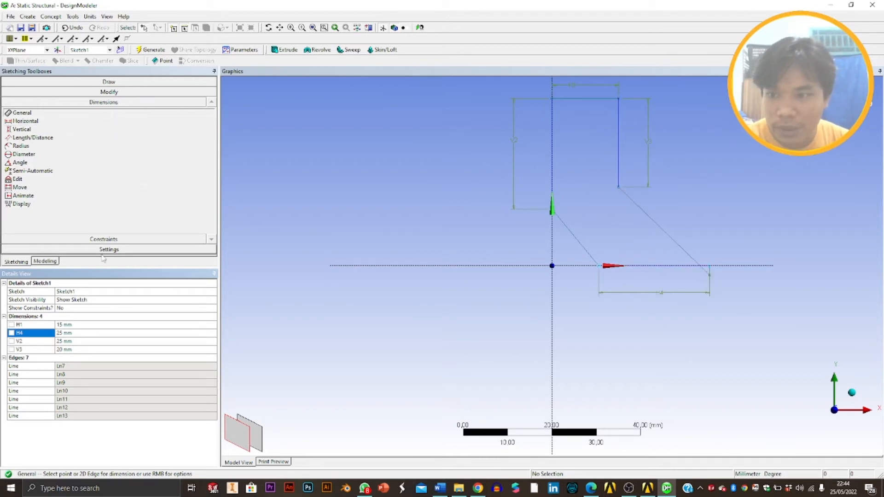
pyautogui.click(33, 140)
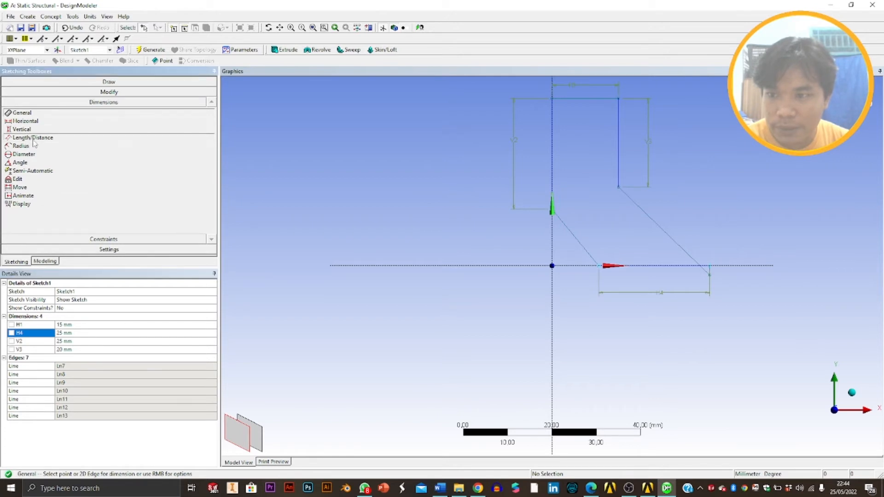
pyautogui.click(599, 266)
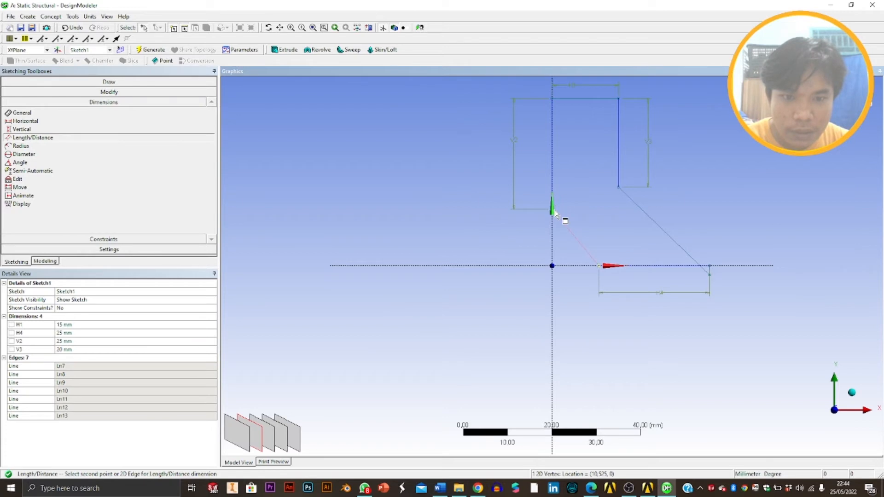
pyautogui.click(553, 211)
pyautogui.scroll(3, 554, 216)
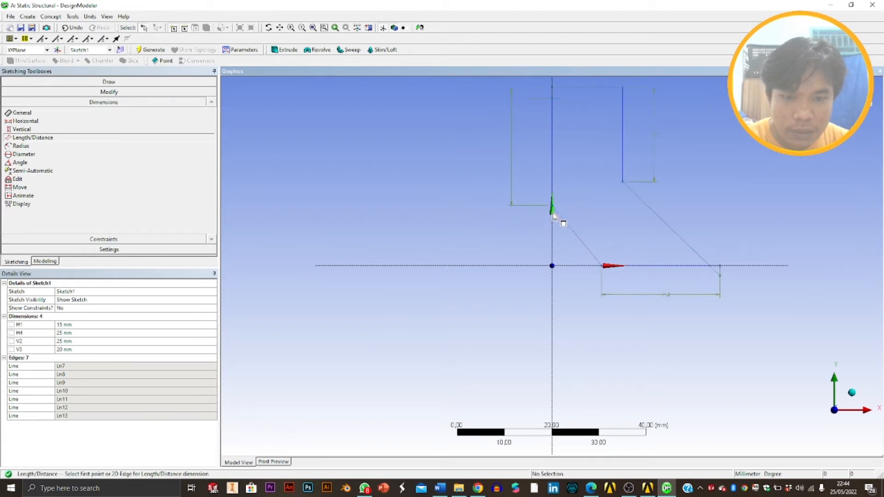
pyautogui.click(554, 165)
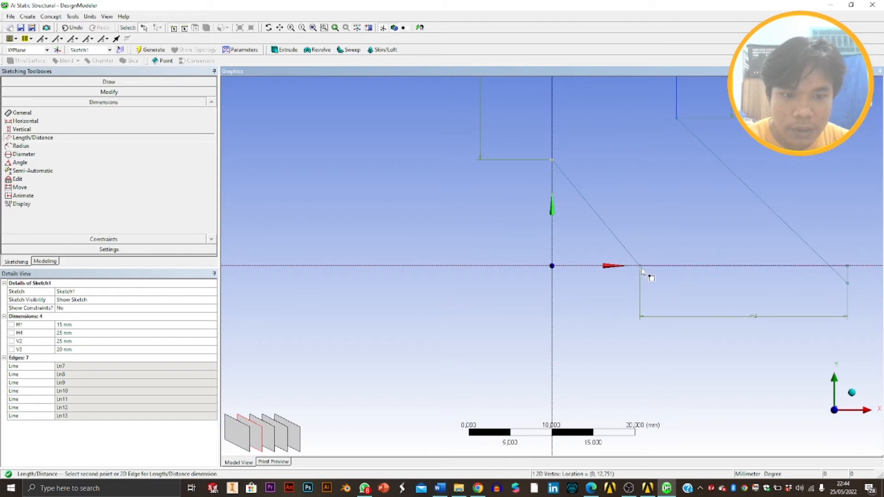
pyautogui.click(639, 267)
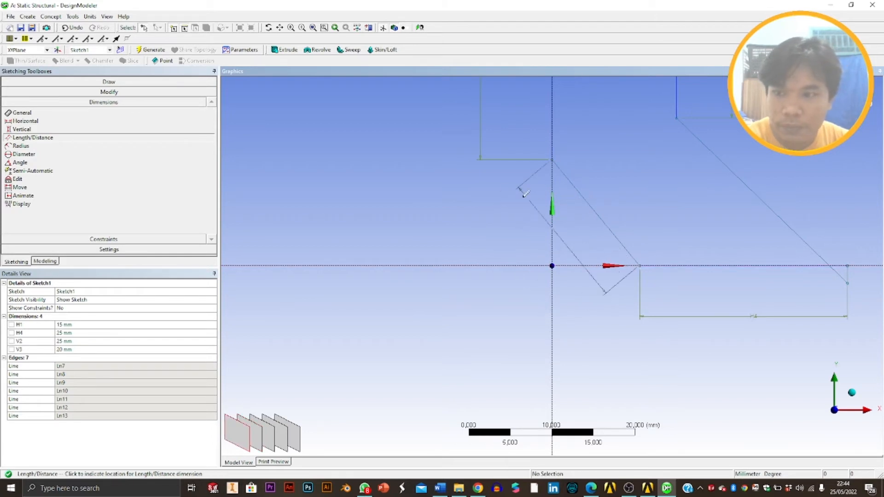
pyautogui.press('Escape')
# Dimension the distance from the bottom edge to the upper end of the lower-left sloped edge and set it to 10 mm
pyautogui.click(47, 138)
pyautogui.click(662, 265)
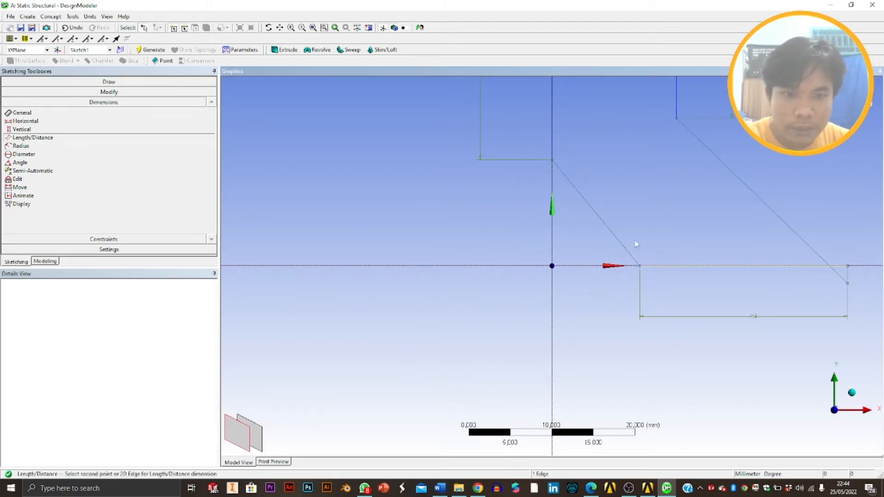
pyautogui.click(552, 161)
pyautogui.click(479, 169)
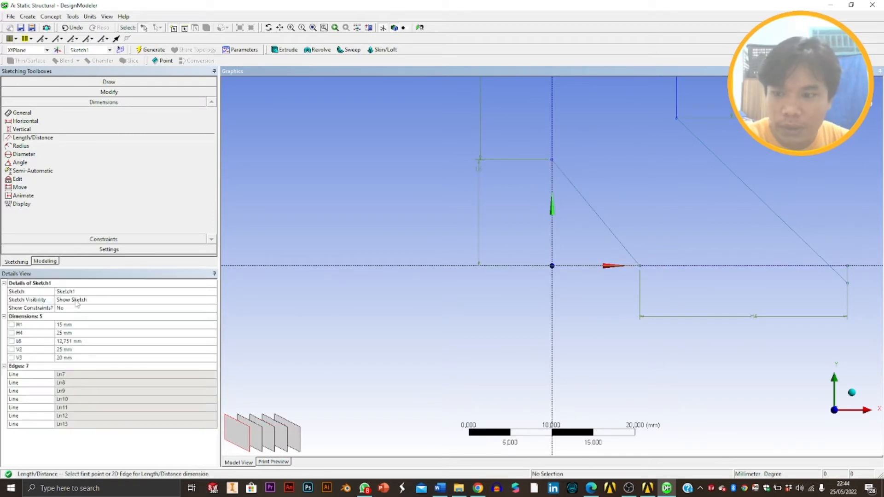
pyautogui.click(74, 341)
pyautogui.write('10')
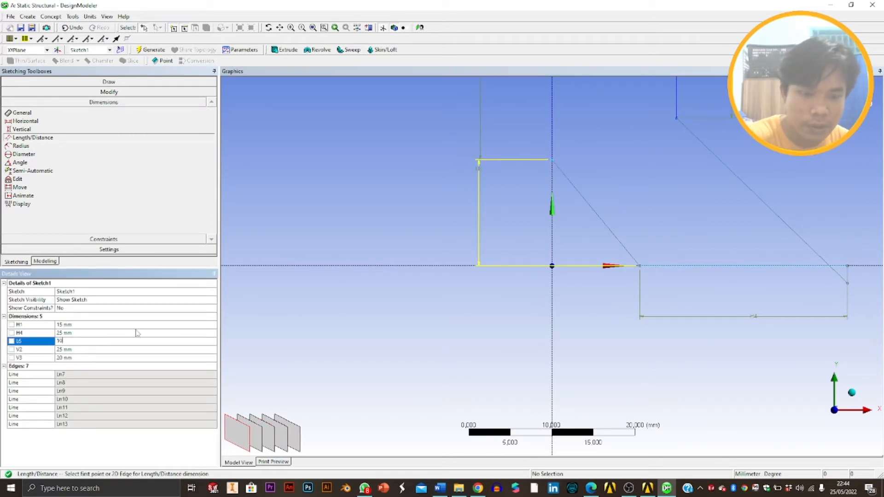
pyautogui.press('Return')
# Dimension the distance from the left vertical edge to the lower end of the lower-left sloped edge and set it to 10 mm
pyautogui.scroll(-3, 416, 184)
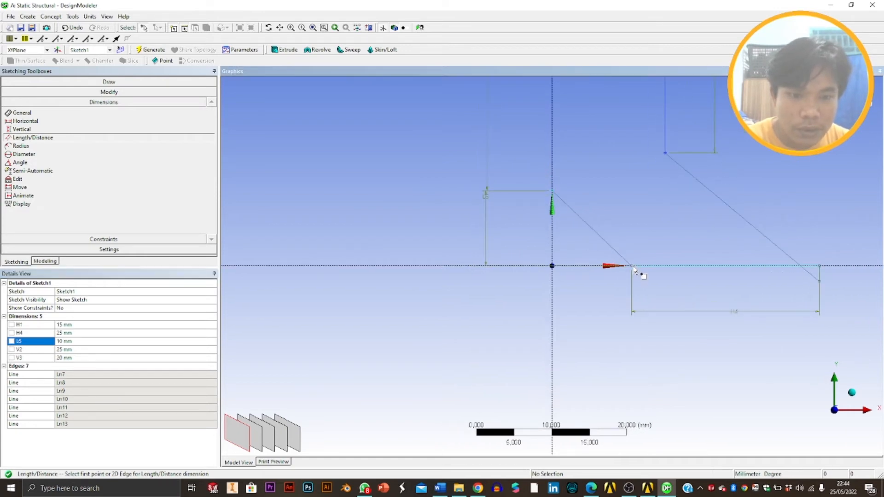
pyautogui.click(632, 267)
pyautogui.click(553, 148)
pyautogui.click(568, 307)
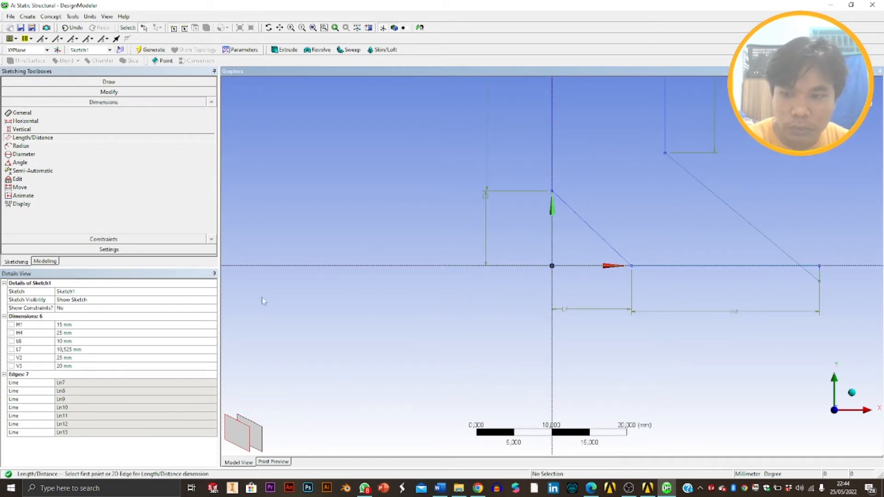
pyautogui.click(69, 349)
pyautogui.write('10')
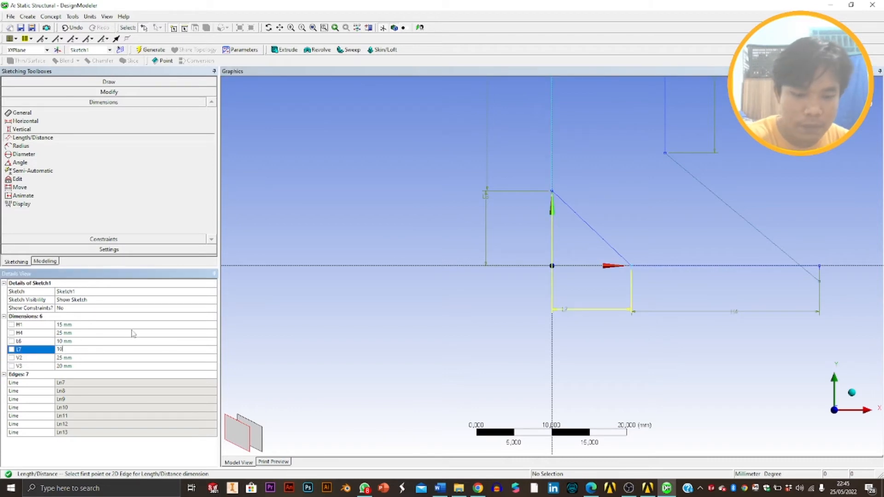
pyautogui.press('Return')
pyautogui.scroll(-1, 344, 179)
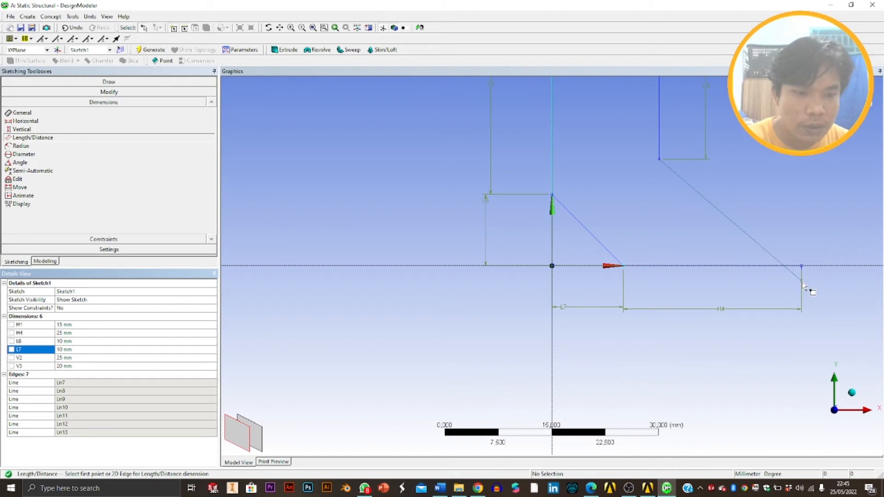
pyautogui.rightClick(677, 179)
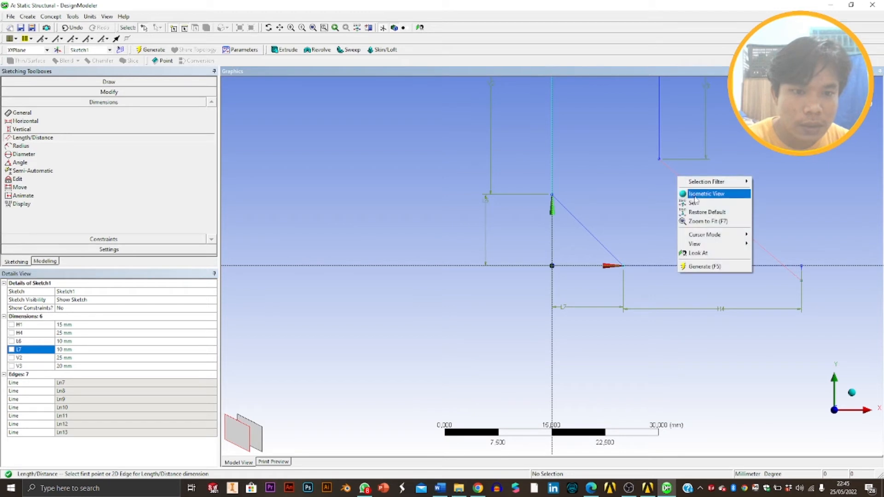
pyautogui.click(660, 196)
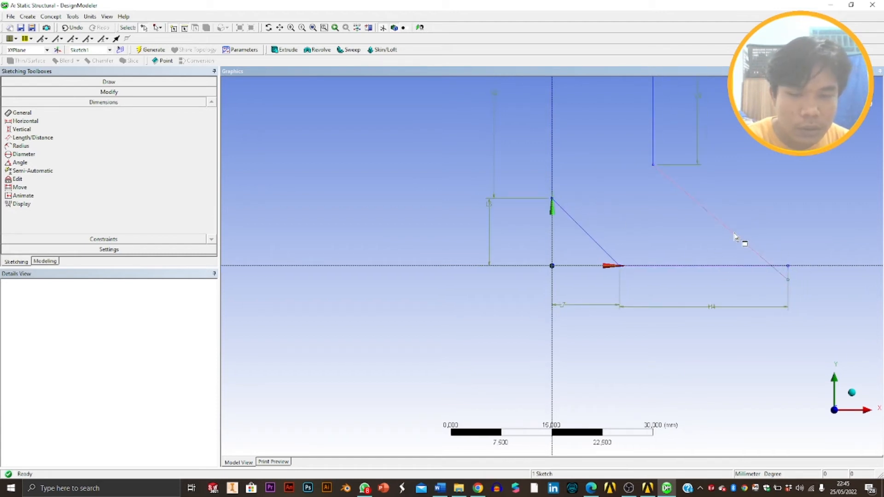
# Trim away the long sloped edge on the right and the short leftover segment below the bottom edge's right end
pyautogui.click(109, 91)
pyautogui.click(18, 127)
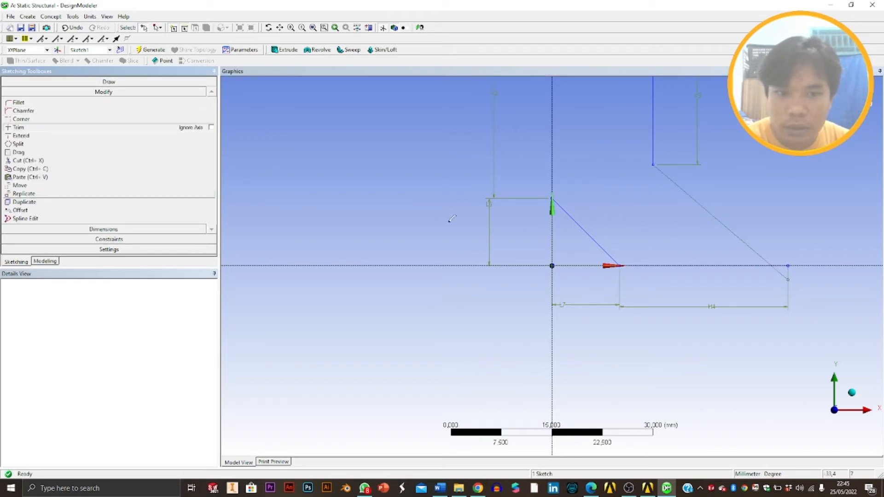
pyautogui.click(717, 216)
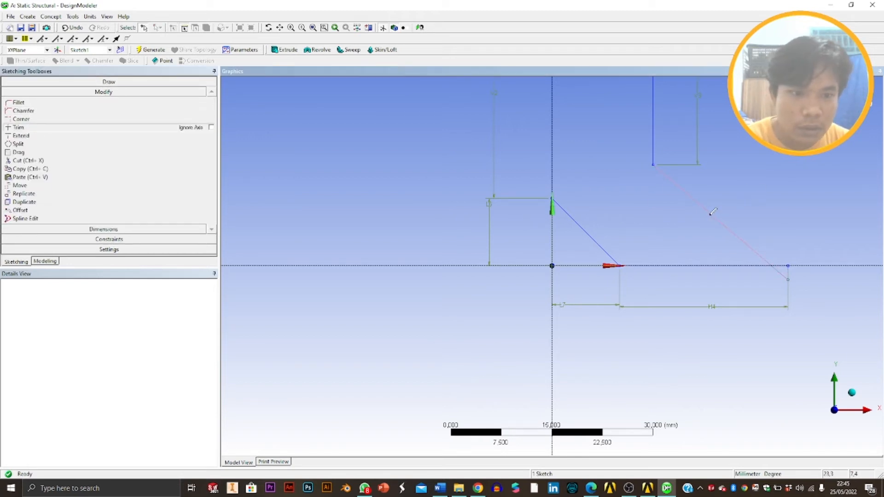
pyautogui.click(789, 275)
pyautogui.click(786, 273)
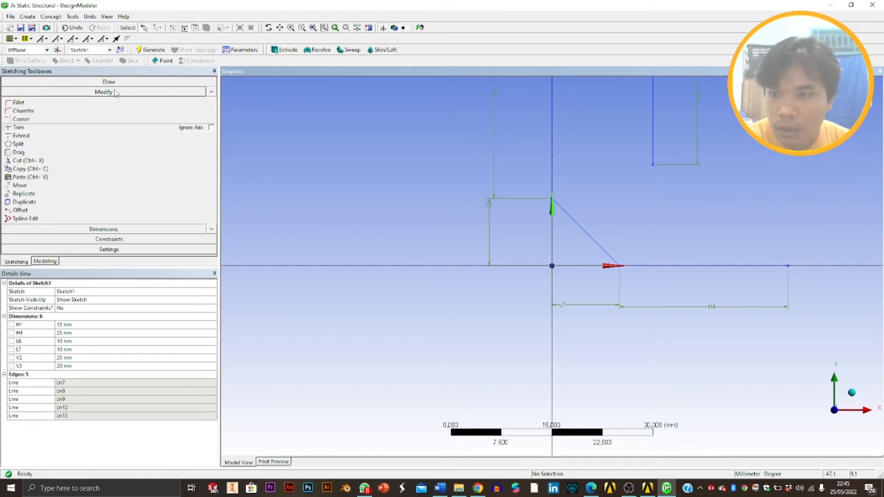
# Draw a vertical line about 3 mm up from the bottom edge's right end and join its top to the upper right vertical edge's lower end
pyautogui.click(103, 81)
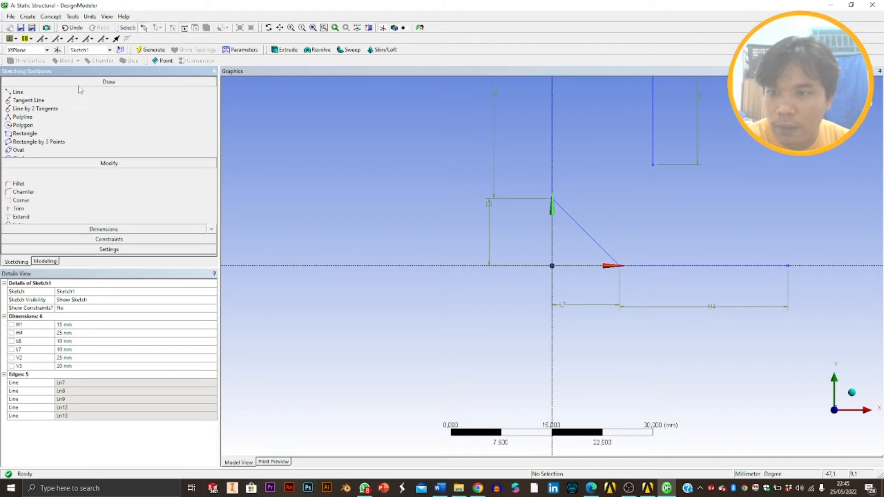
pyautogui.click(18, 93)
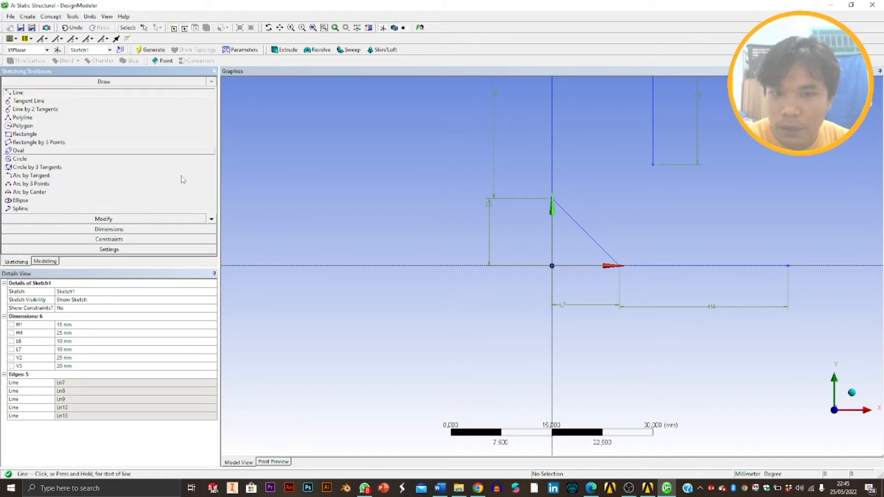
pyautogui.click(788, 265)
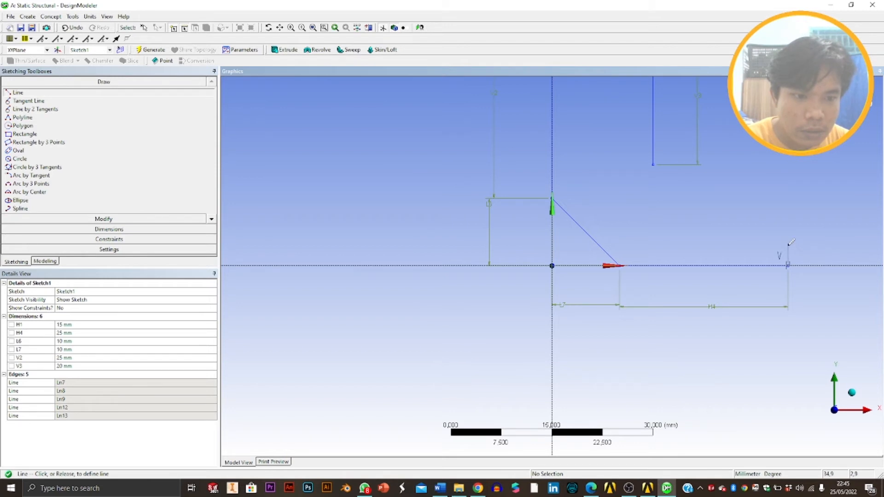
pyautogui.click(788, 246)
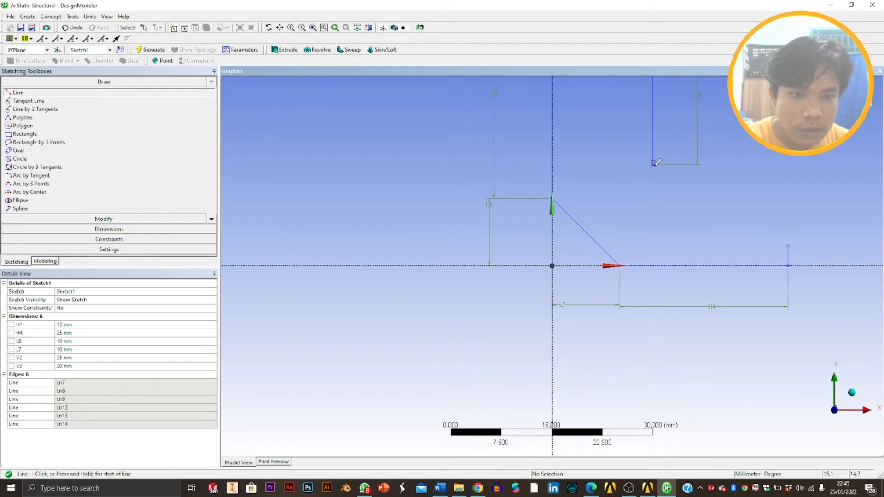
pyautogui.click(654, 163)
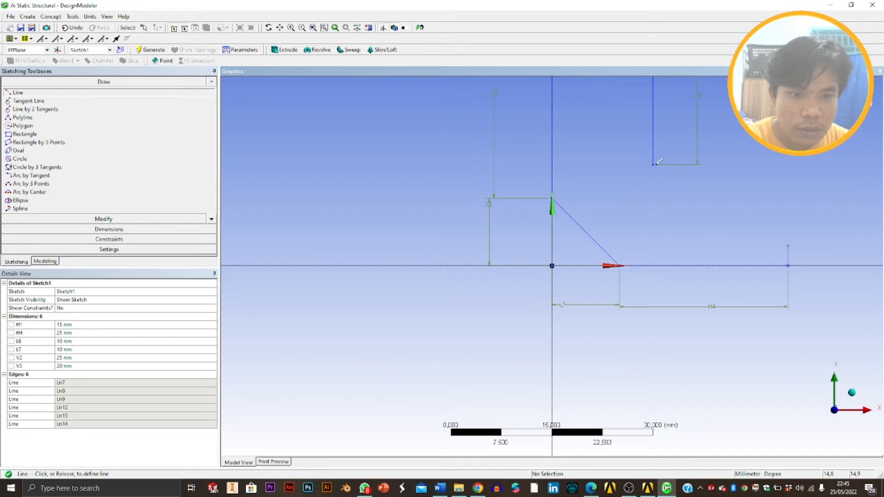
pyautogui.click(788, 246)
pyautogui.press('Escape')
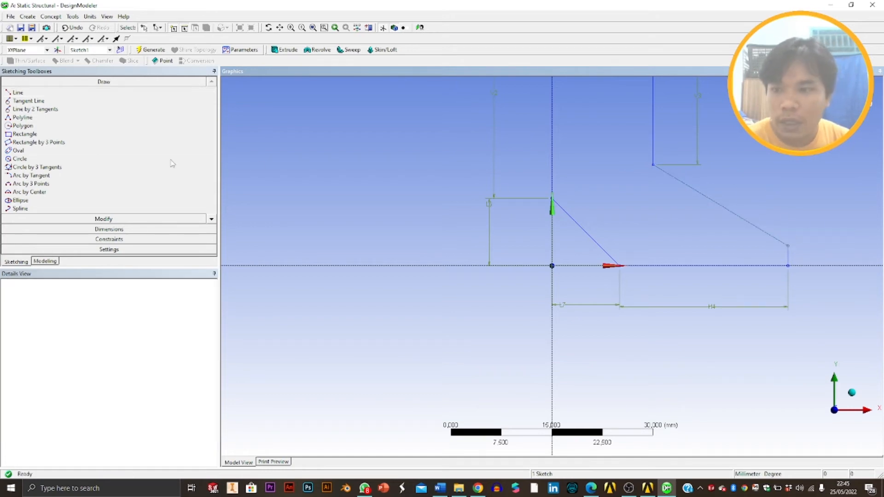
# Dimension the short vertical edge at the profile's lower right end and set its length to 2 mm
pyautogui.click(109, 229)
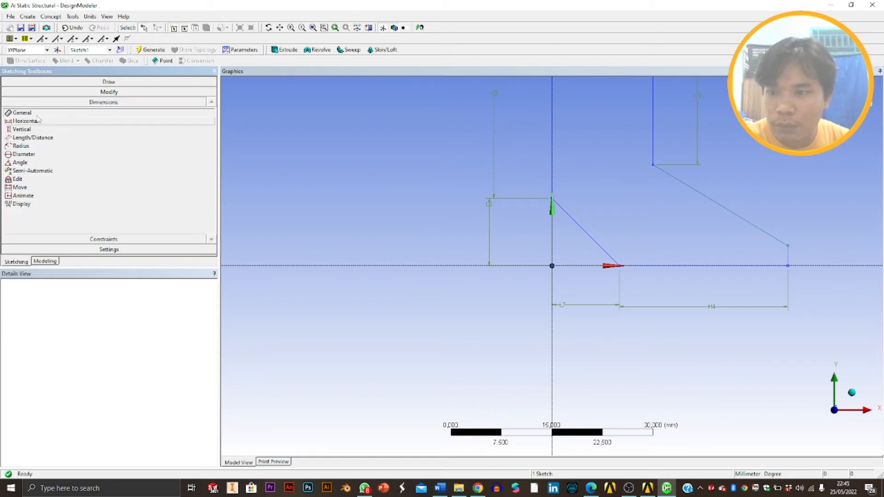
pyautogui.click(837, 260)
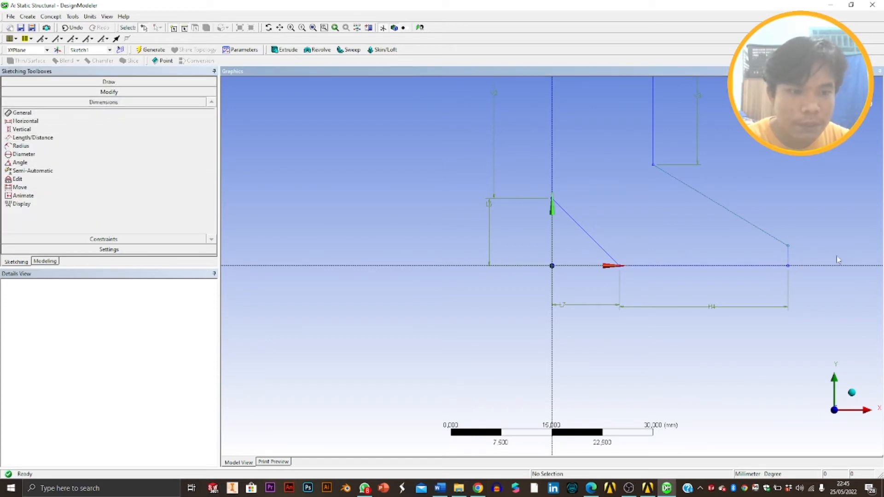
pyautogui.click(788, 256)
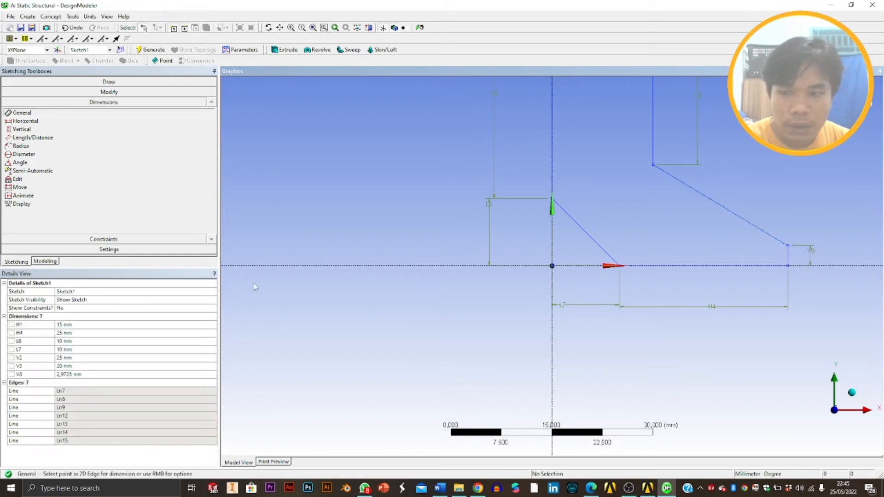
pyautogui.click(69, 374)
pyautogui.write('2')
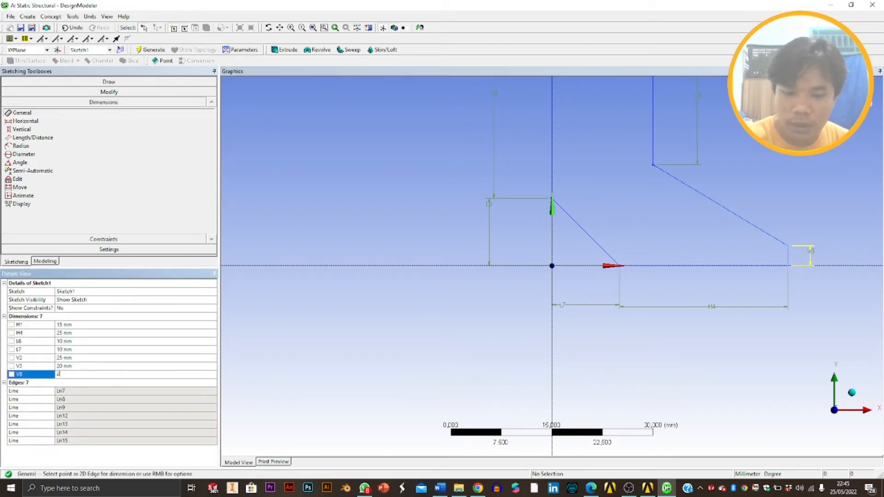
pyautogui.press('Return')
pyautogui.scroll(-4, 619, 201)
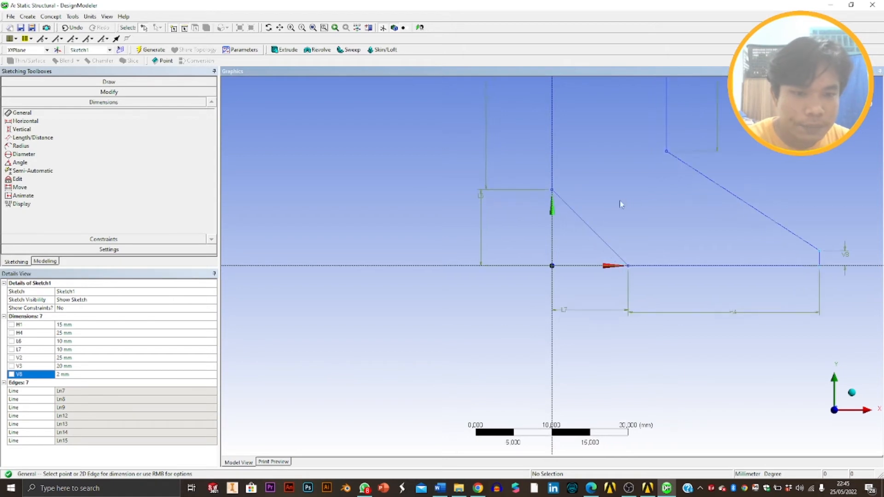
pyautogui.scroll(2, 616, 181)
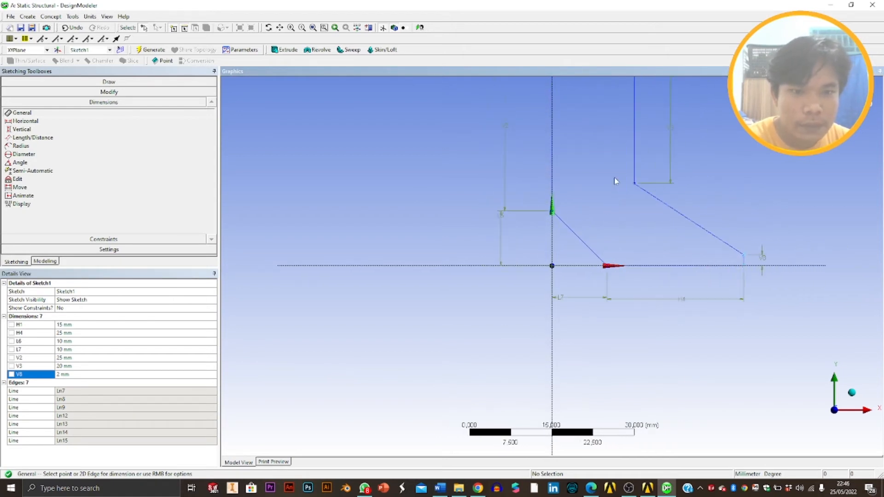
pyautogui.scroll(2, 533, 217)
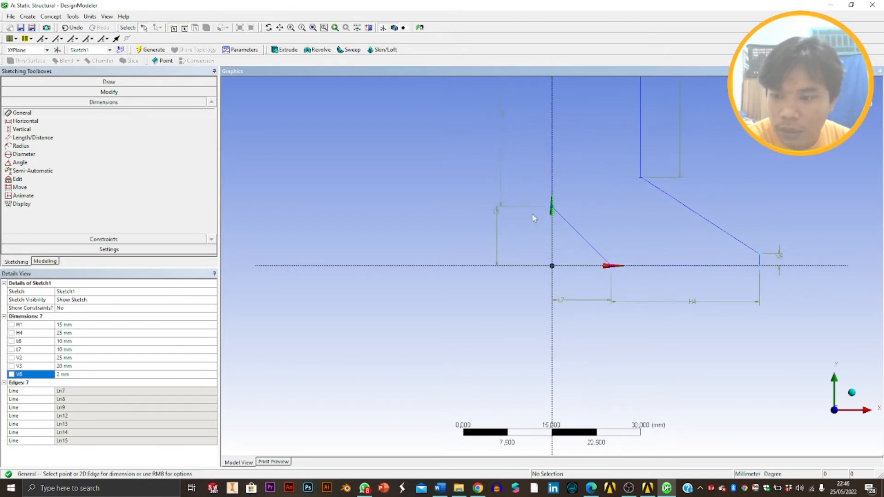
pyautogui.scroll(-2, 539, 213)
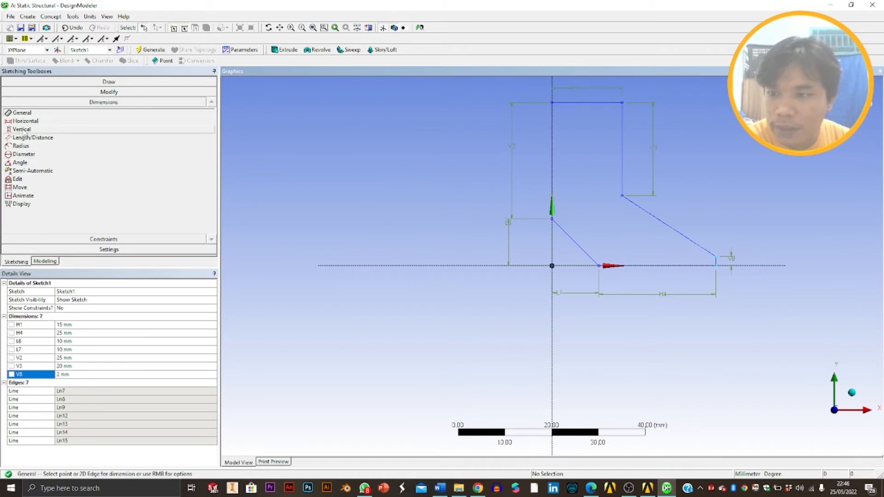
# Draw a rectangle inside the profile's upper vertical leg, with a small gap to the surrounding edges
pyautogui.click(109, 82)
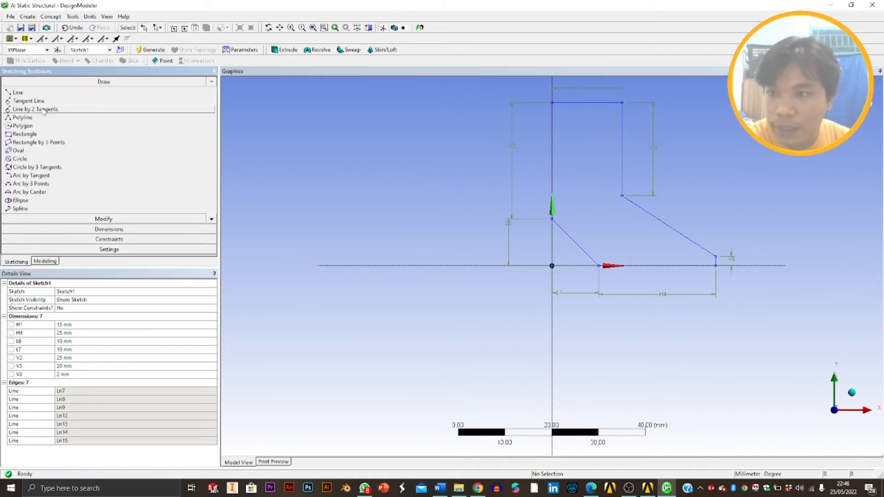
pyautogui.click(23, 134)
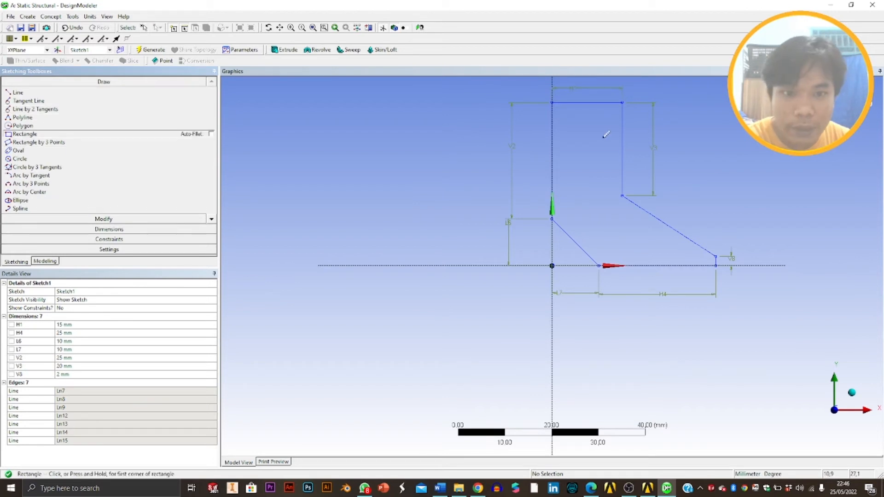
pyautogui.moveTo(566, 114); pyautogui.dragTo(611, 195)
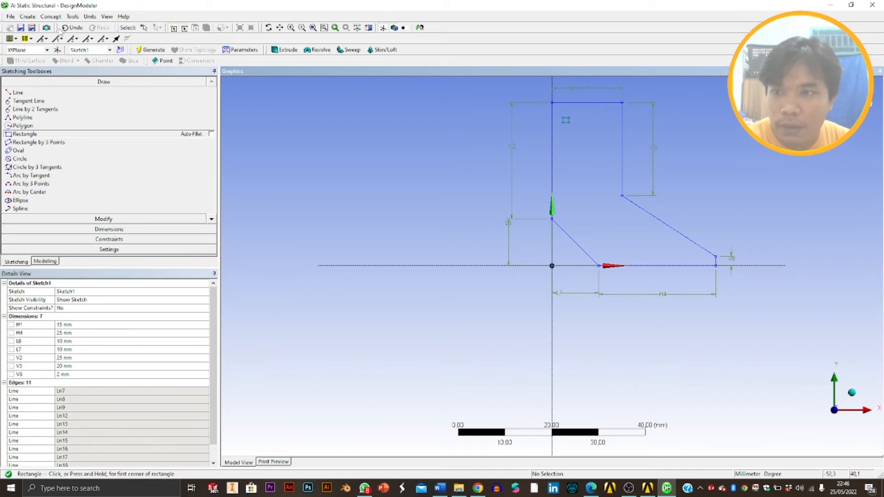
pyautogui.click(72, 28)
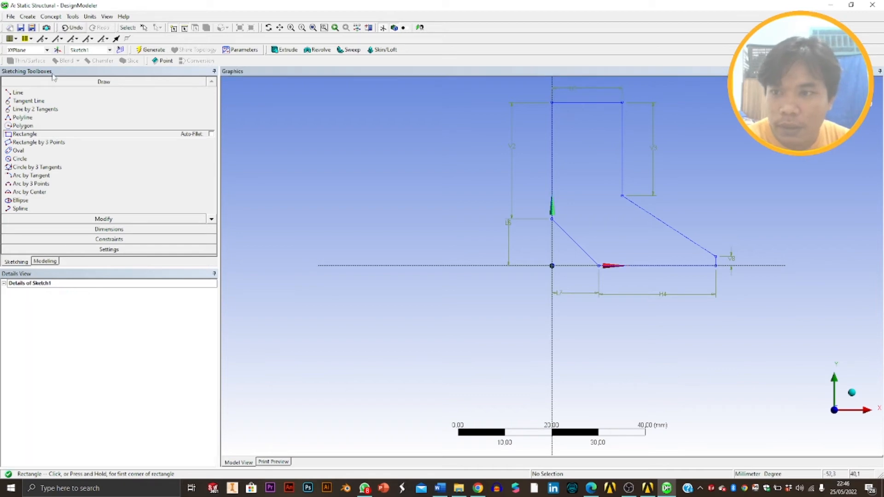
pyautogui.click(566, 114)
pyautogui.click(609, 191)
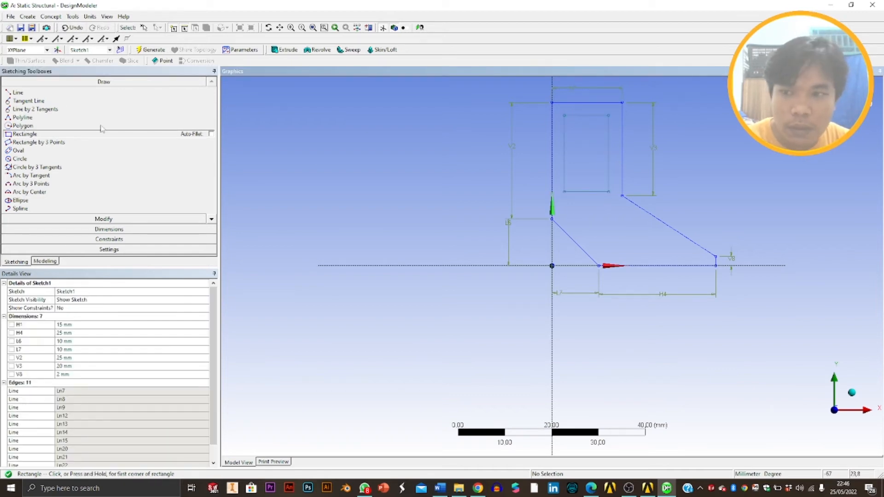
# Draw a closed four-sided polyline inside the lower leg, roughly following its bottom edge and both sloped edges
pyautogui.click(93, 219)
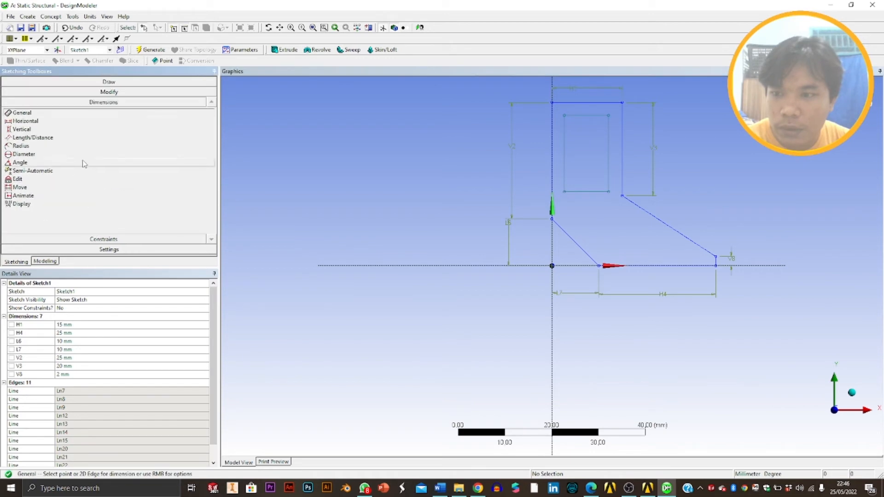
pyautogui.click(92, 84)
pyautogui.click(22, 118)
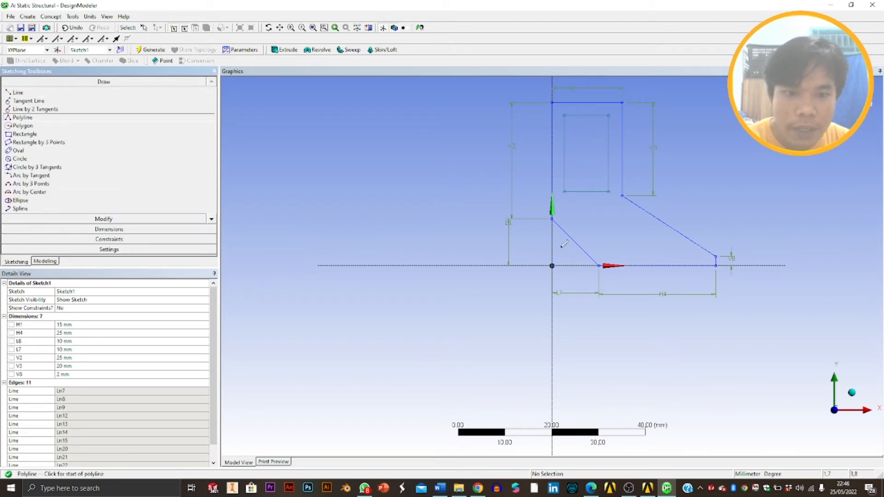
pyautogui.click(575, 220)
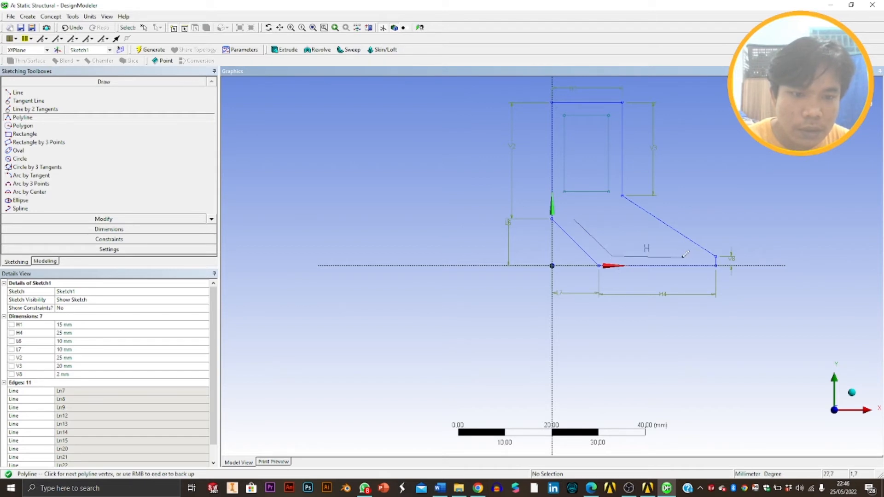
pyautogui.click(682, 257)
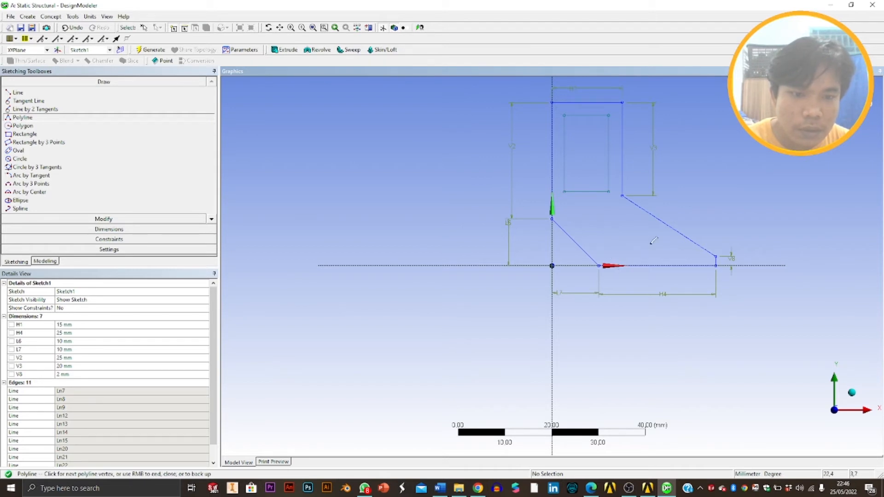
pyautogui.rightClick(596, 220)
pyautogui.click(620, 231)
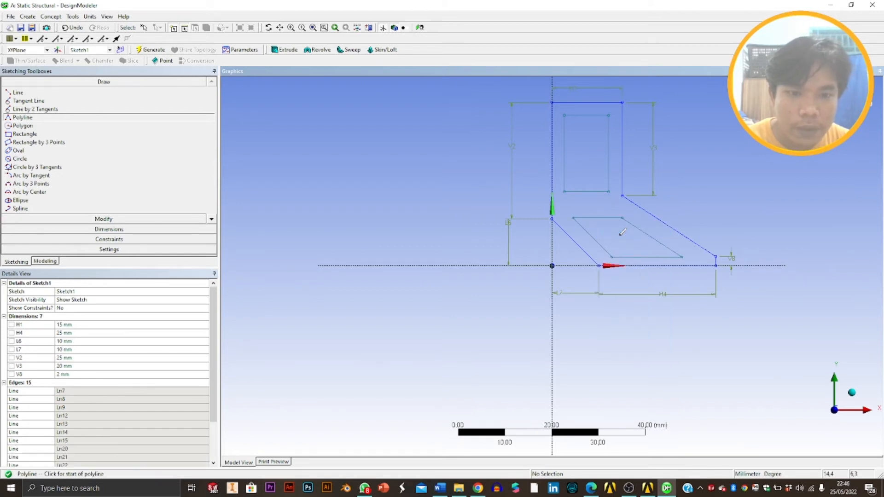
pyautogui.click(101, 239)
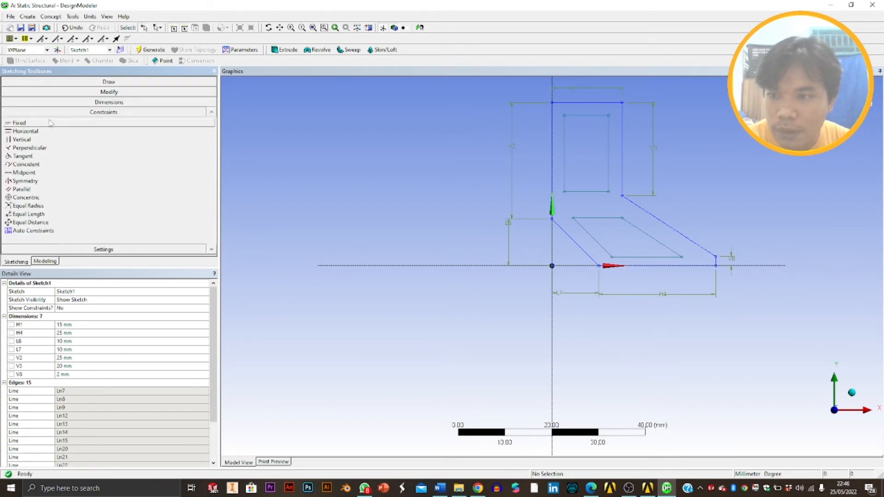
pyautogui.click(28, 132)
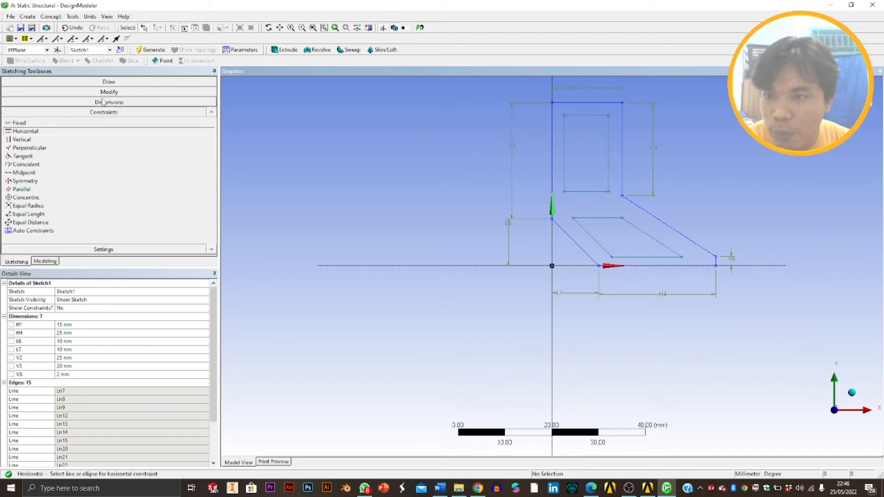
# Dimension the distance between the profile's lower-left sloped edge and the inner four-sided cutout's left sloped edge and set it to 2 mm
pyautogui.click(85, 102)
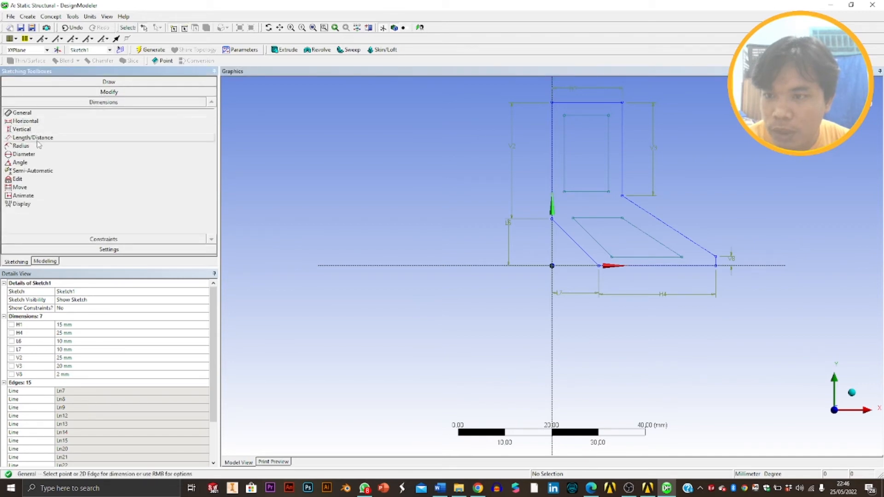
pyautogui.click(33, 138)
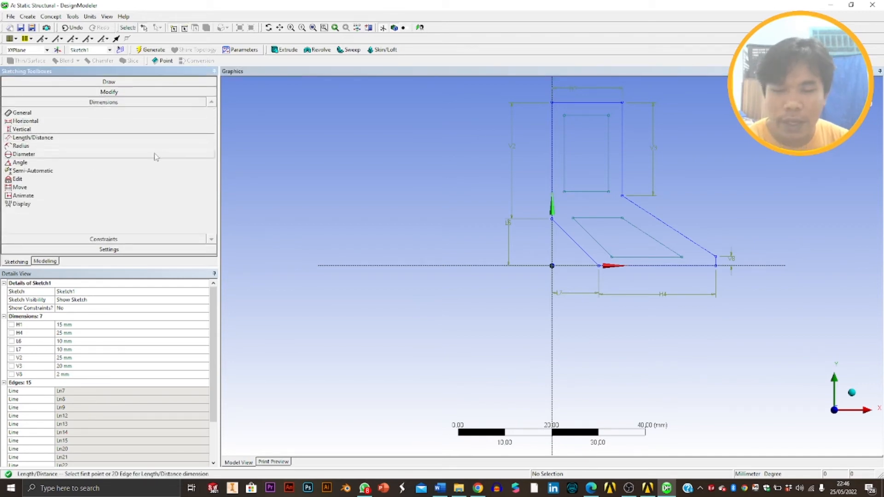
pyautogui.click(593, 239)
pyautogui.click(603, 247)
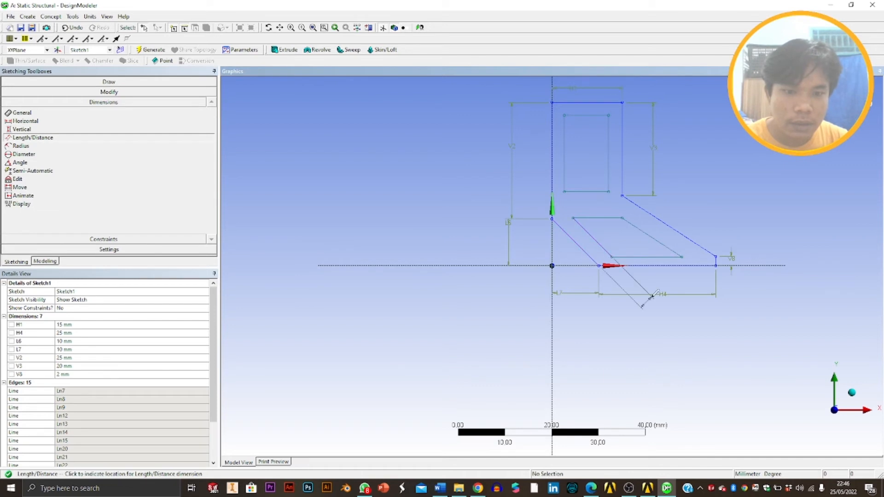
pyautogui.click(670, 328)
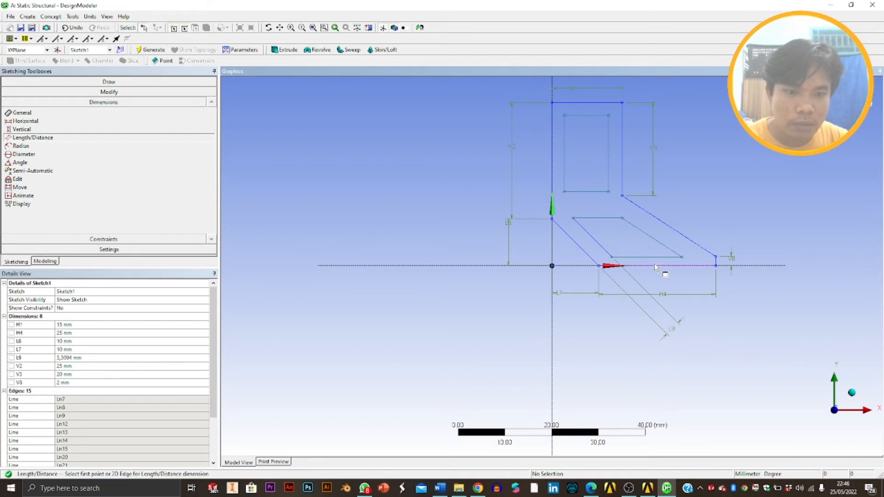
pyautogui.click(76, 357)
pyautogui.write('2')
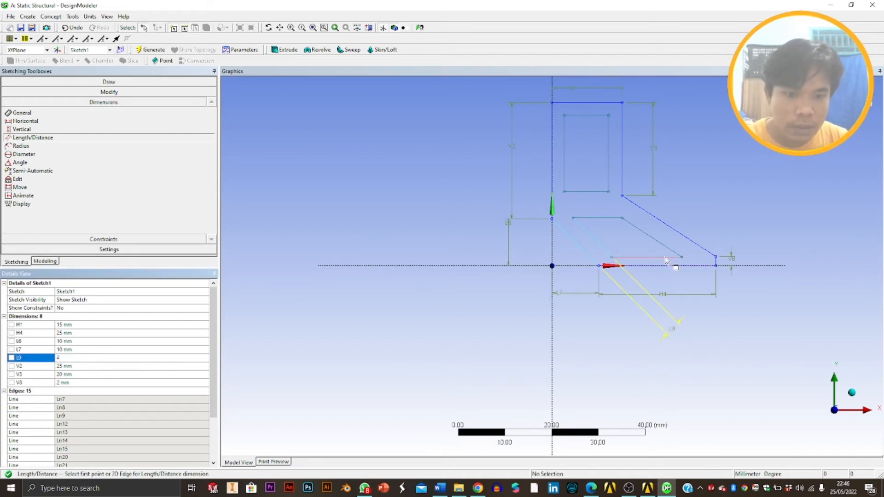
pyautogui.press('Return')
# Dimension the distance between the profile's bottom edge and the lower cutout's bottom edge and set it to 2 mm
pyautogui.click(657, 270)
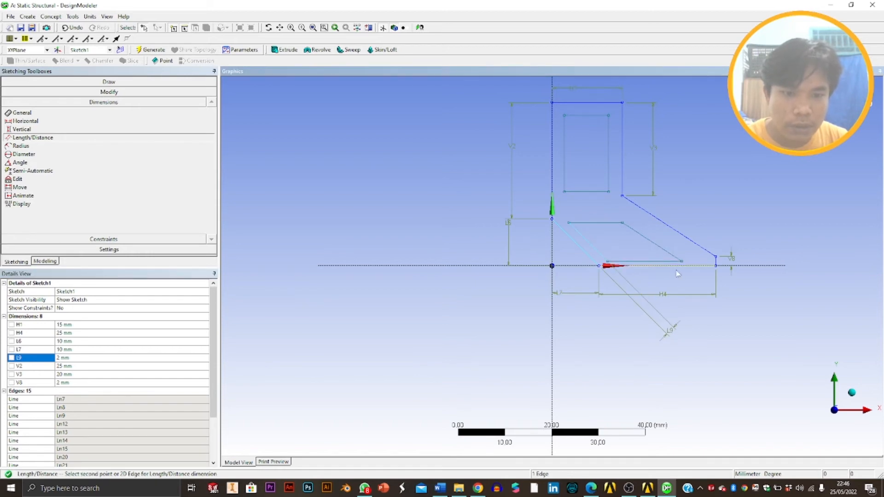
pyautogui.click(597, 268)
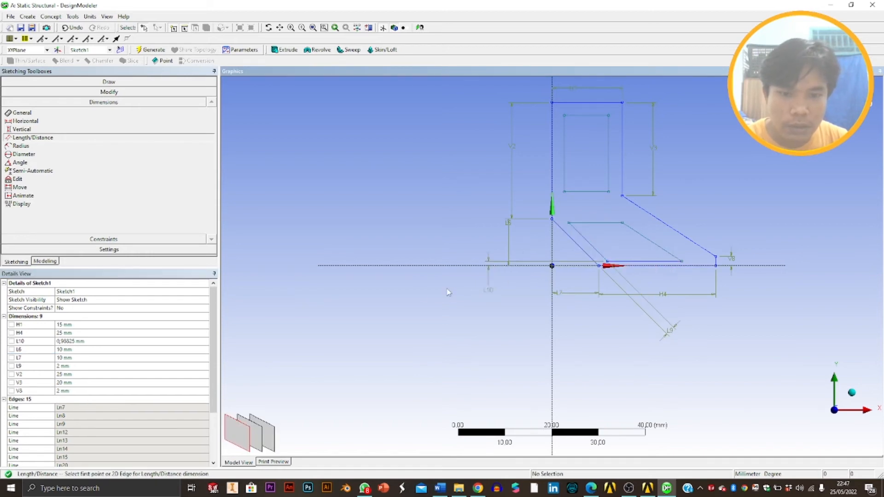
pyautogui.click(490, 289)
pyautogui.write('2')
pyautogui.press('Return')
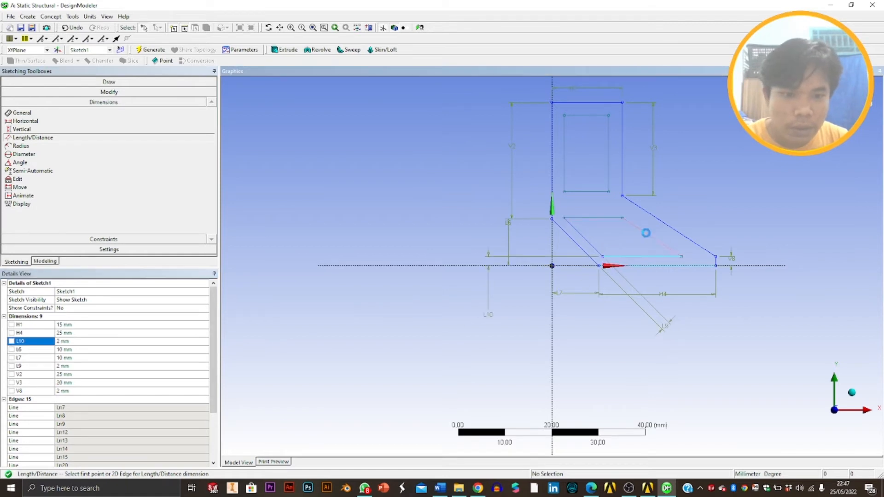
# Dimension the distance between the right sloped edges of the profile and the lower cutout and set it to 3 mm
pyautogui.click(677, 231)
pyautogui.click(759, 300)
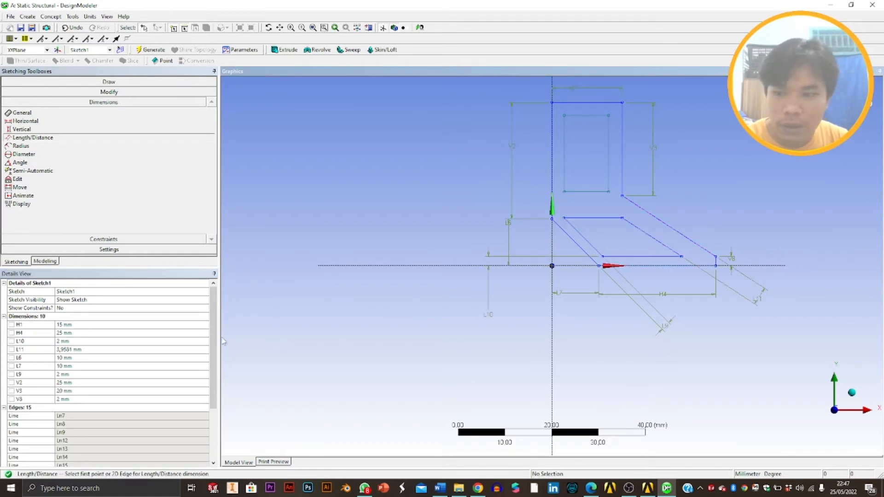
pyautogui.write('3')
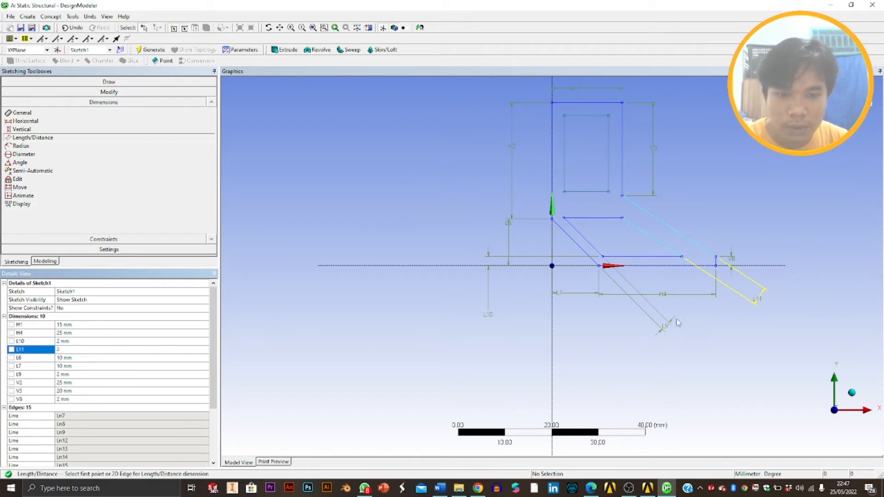
pyautogui.press('Return')
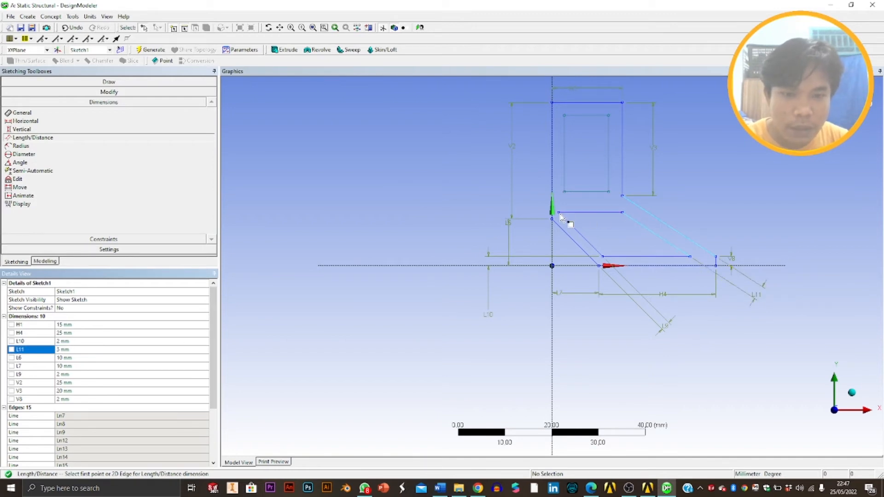
# Try to dimension the distance from the profile's bottom edge to the lower cutout's top edge, and undo that dimension
pyautogui.click(632, 267)
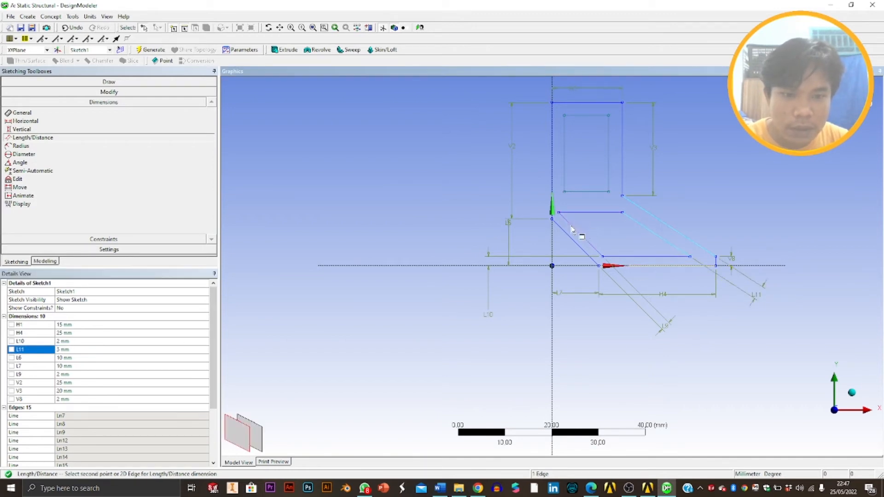
pyautogui.click(559, 214)
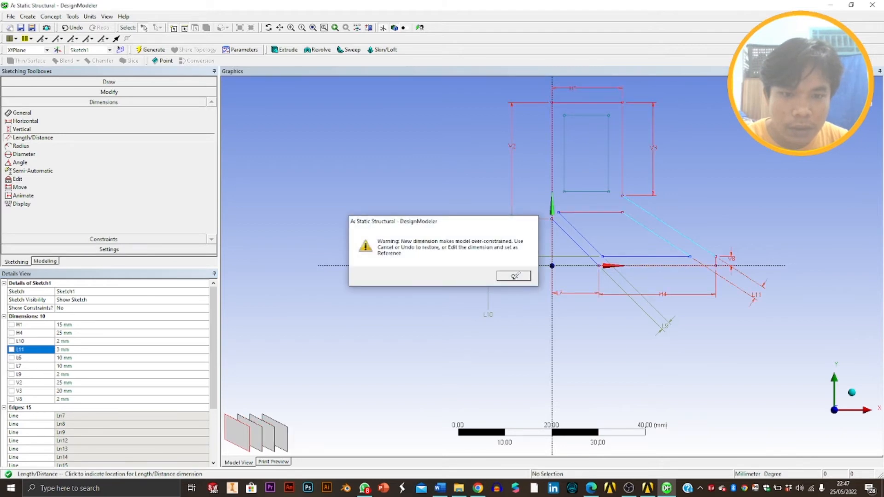
pyautogui.click(510, 274)
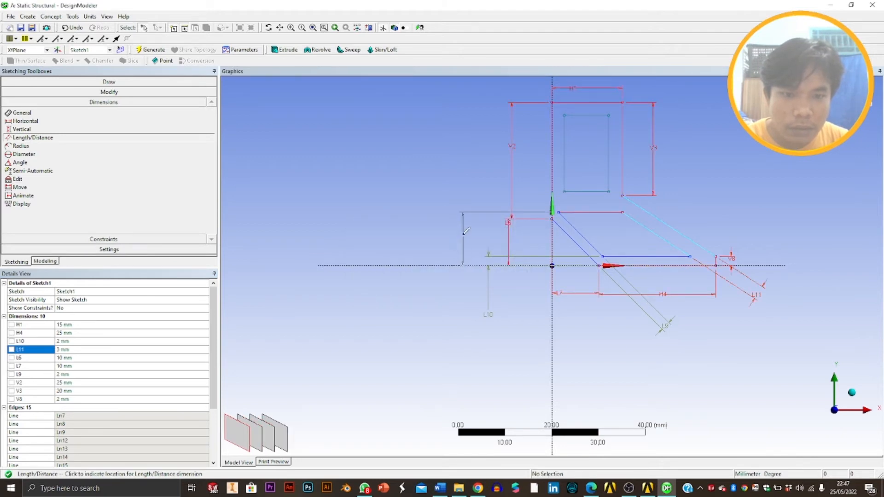
pyautogui.click(488, 230)
pyautogui.click(68, 357)
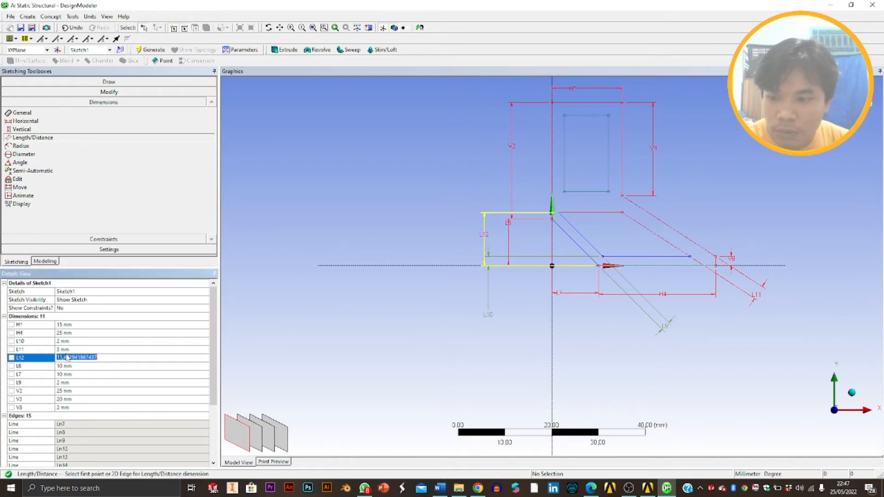
pyautogui.press('Return')
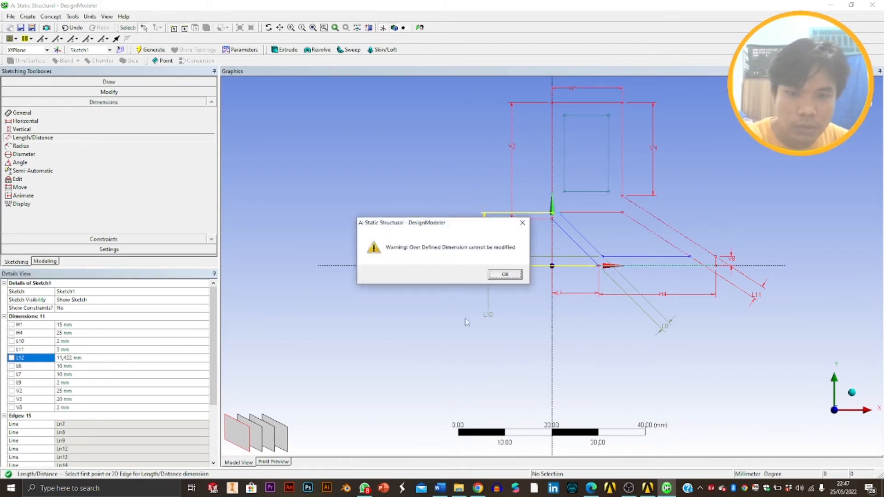
pyautogui.click(507, 275)
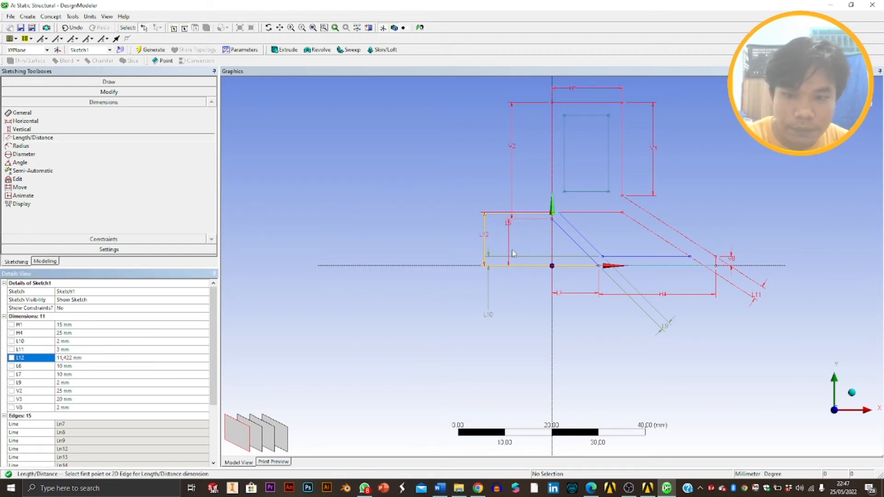
pyautogui.click(70, 29)
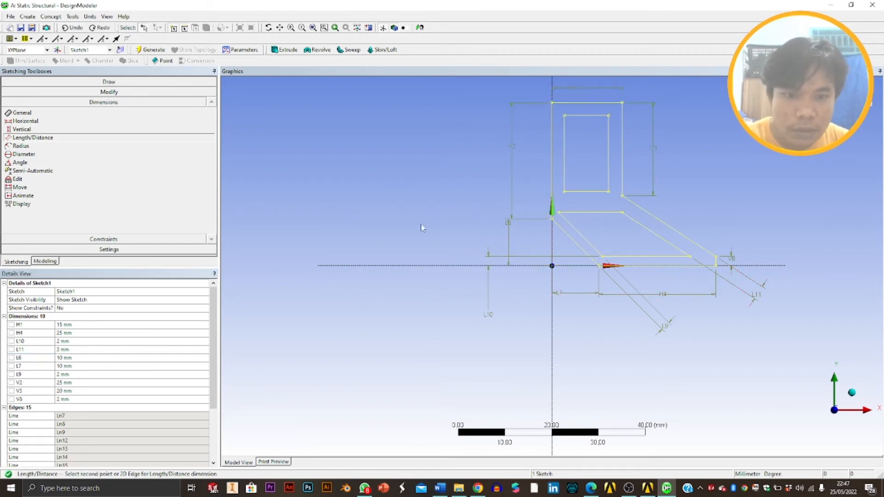
# Try to dimension the distance between the lower cutout's own bottom and top edges, and cancel the dimension
pyautogui.click(589, 221)
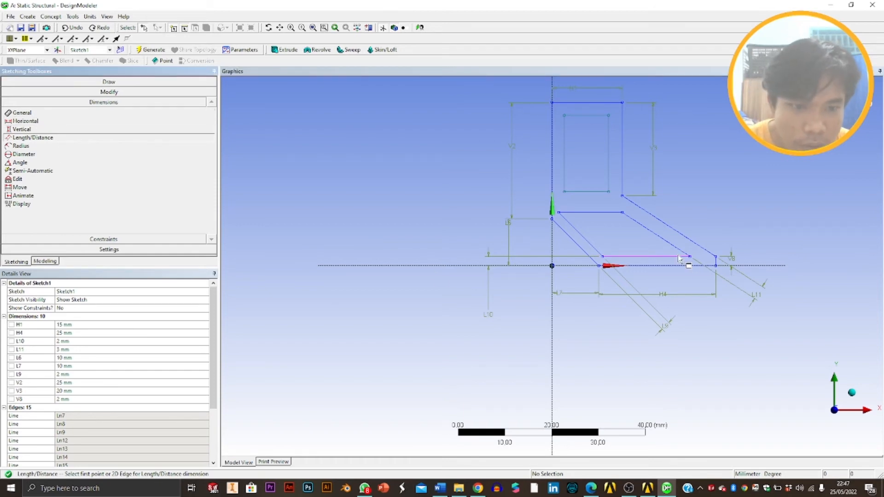
pyautogui.click(622, 258)
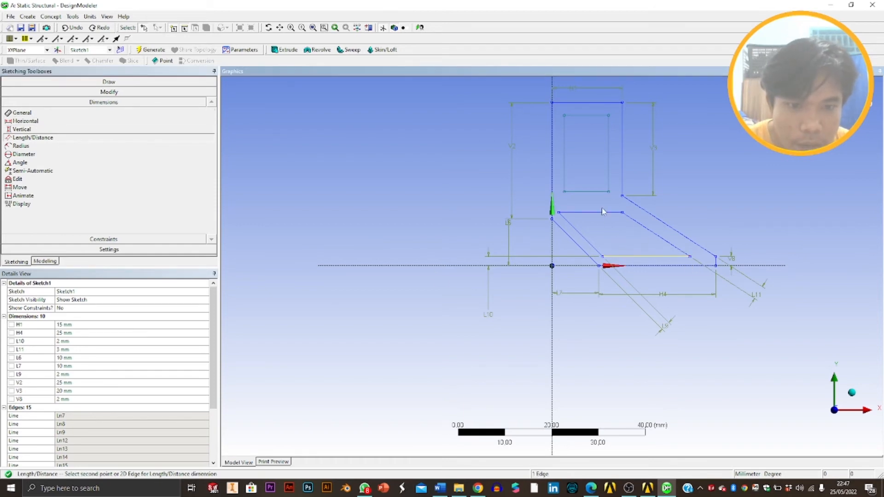
pyautogui.click(603, 216)
pyautogui.click(511, 275)
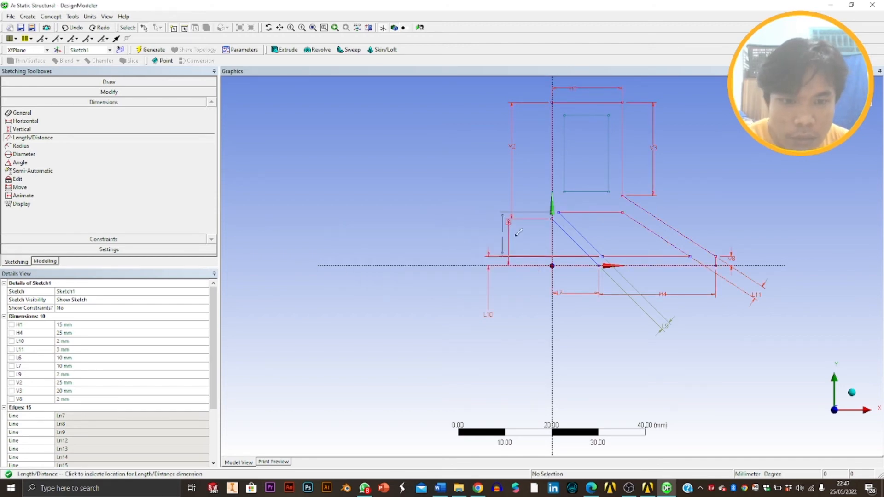
pyautogui.rightClick(446, 209)
pyautogui.click(467, 213)
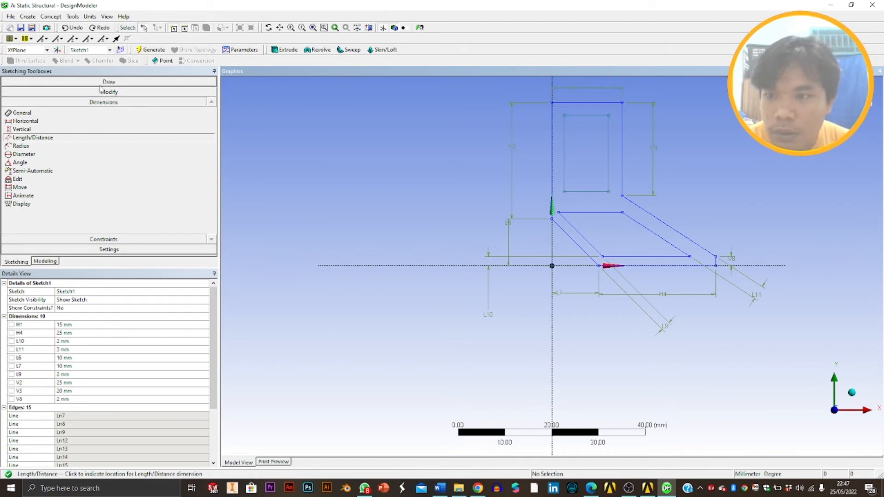
# Dimension the distance between the profile's left vertical edge and the inner rectangle's left edge and set it to 2 mm
pyautogui.click(91, 103)
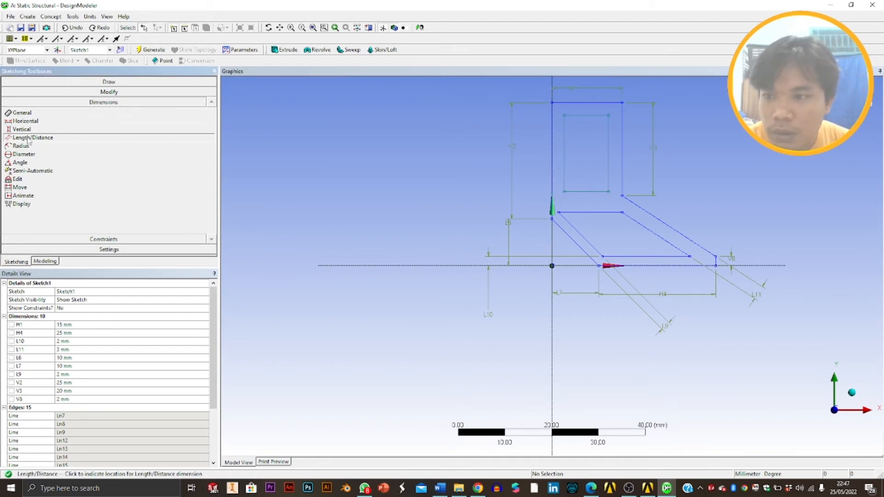
pyautogui.click(554, 157)
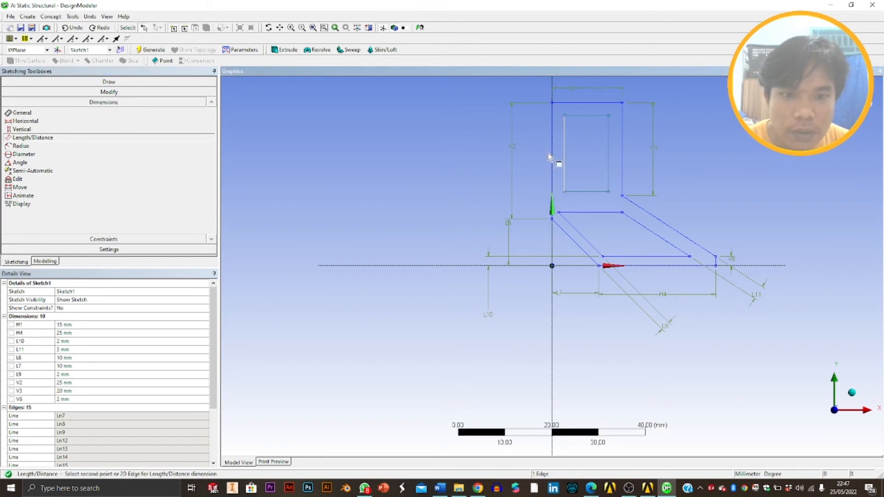
pyautogui.click(564, 166)
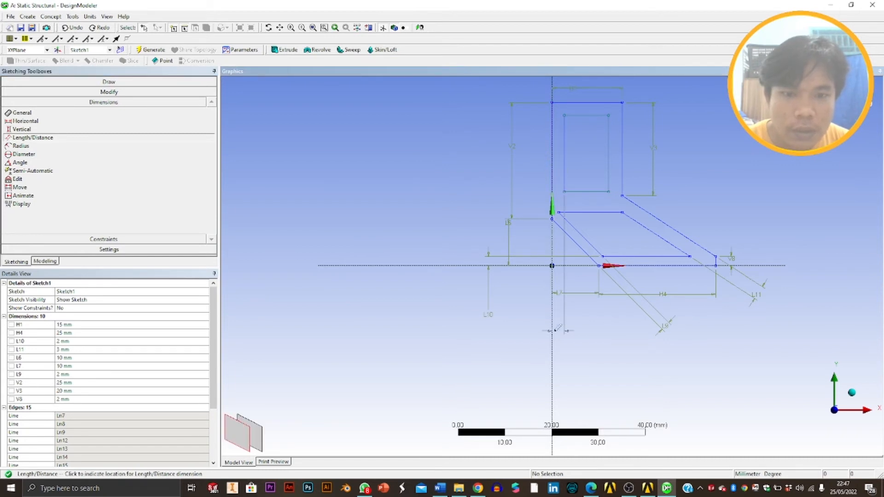
pyautogui.click(556, 330)
pyautogui.write('2')
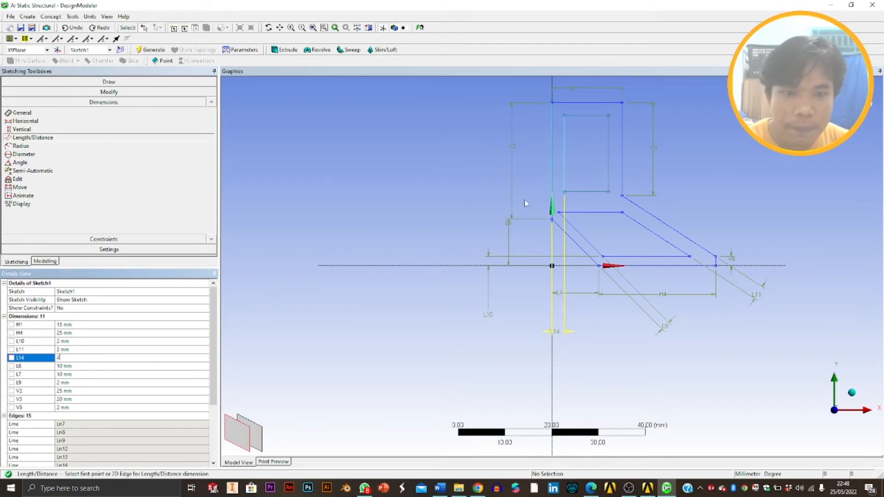
pyautogui.press('Return')
# Dimension the distance between the upper leg's right vertical edge and the inner rectangle's right edge and set it to 2 mm
pyautogui.click(623, 186)
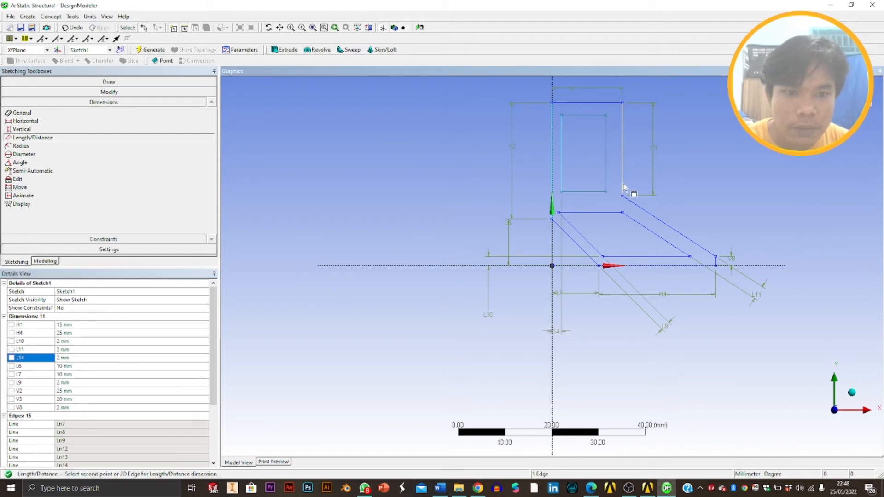
pyautogui.click(606, 173)
pyautogui.click(621, 167)
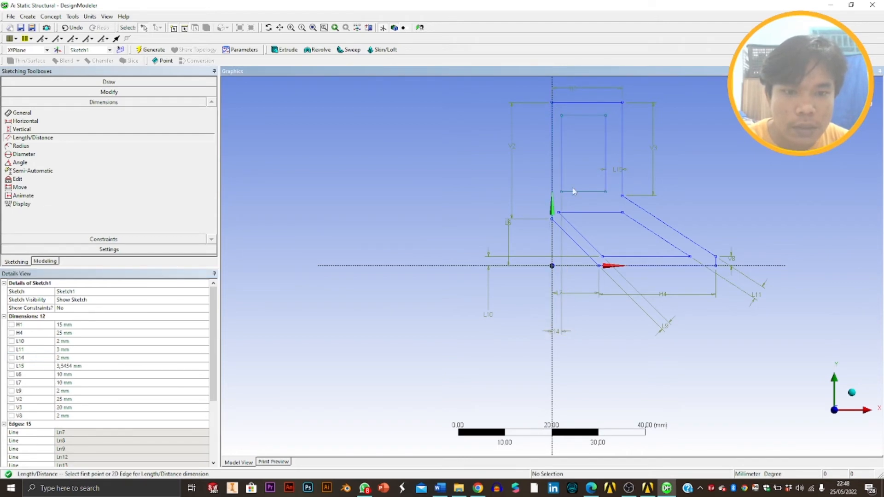
pyautogui.click(73, 367)
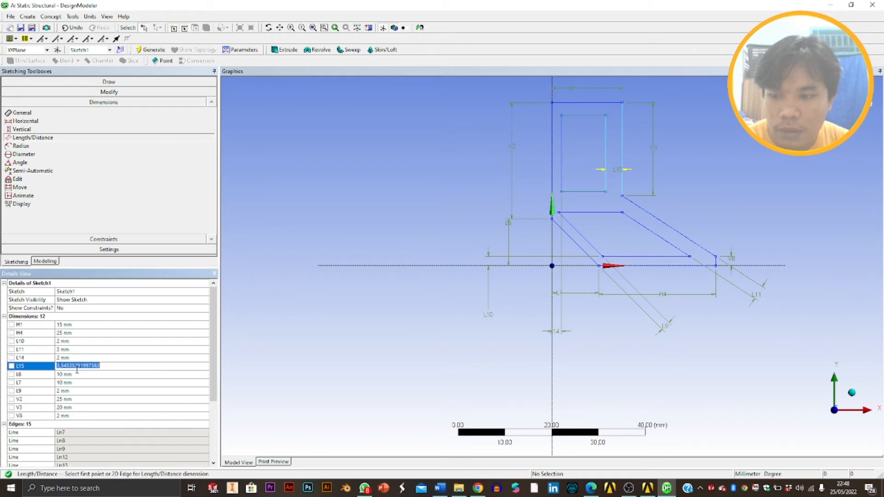
pyautogui.write('2')
pyautogui.press('Return')
# Dimension the distance between the top edges of the profile and the inner rectangle and set it to 2 mm
pyautogui.click(588, 115)
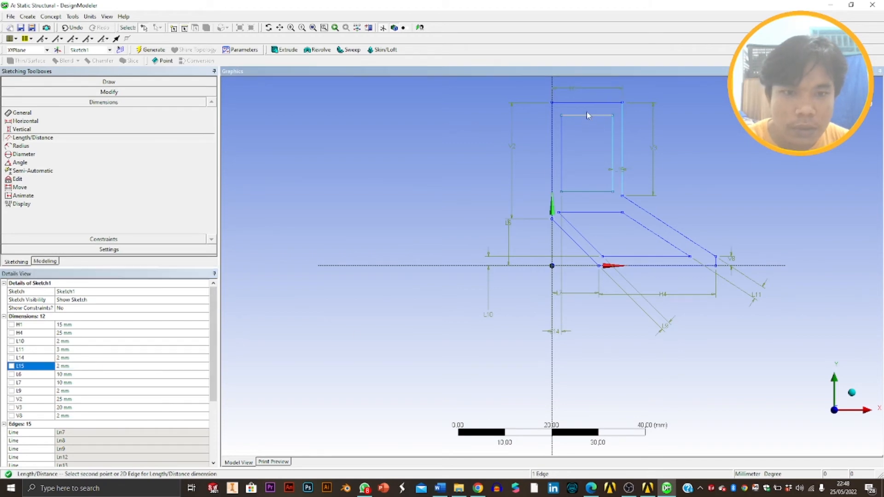
pyautogui.click(585, 108)
pyautogui.click(442, 131)
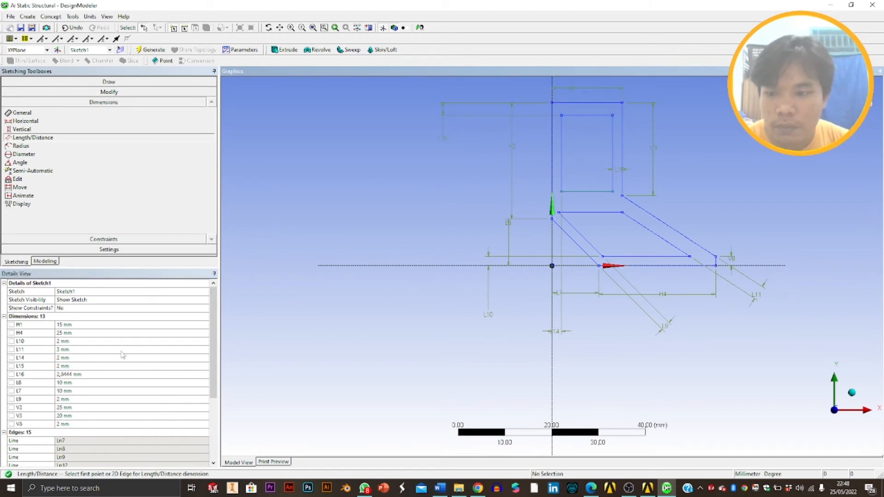
pyautogui.click(99, 369)
pyautogui.click(98, 375)
pyautogui.write('2')
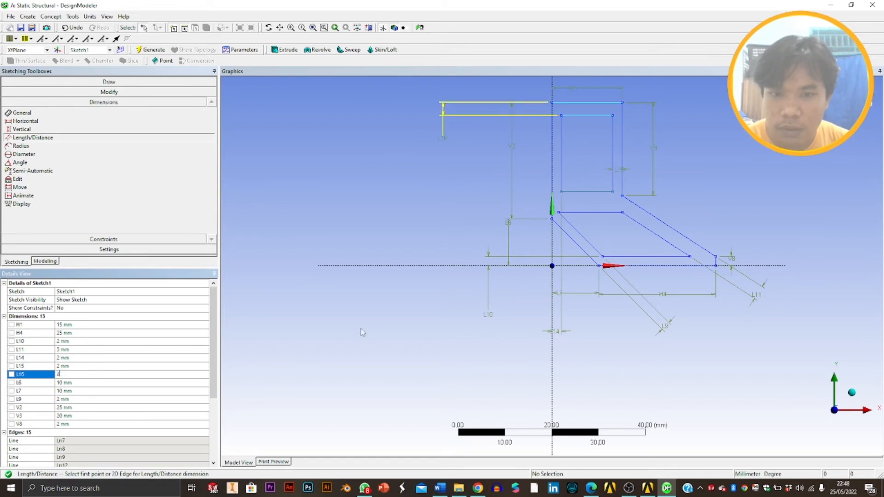
pyautogui.press('Return')
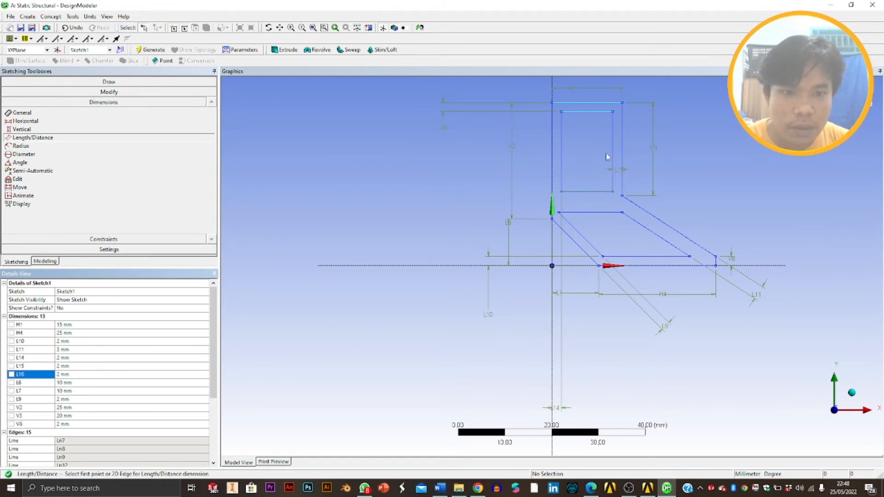
pyautogui.click(589, 113)
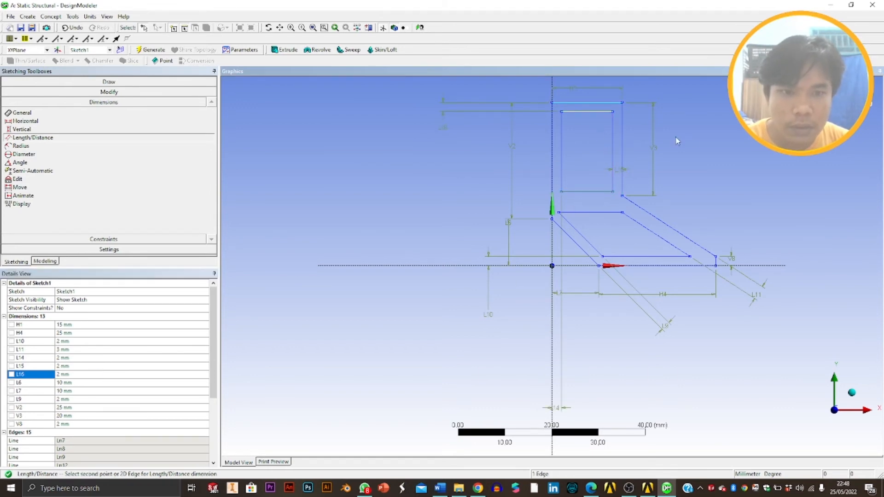
pyautogui.click(649, 162)
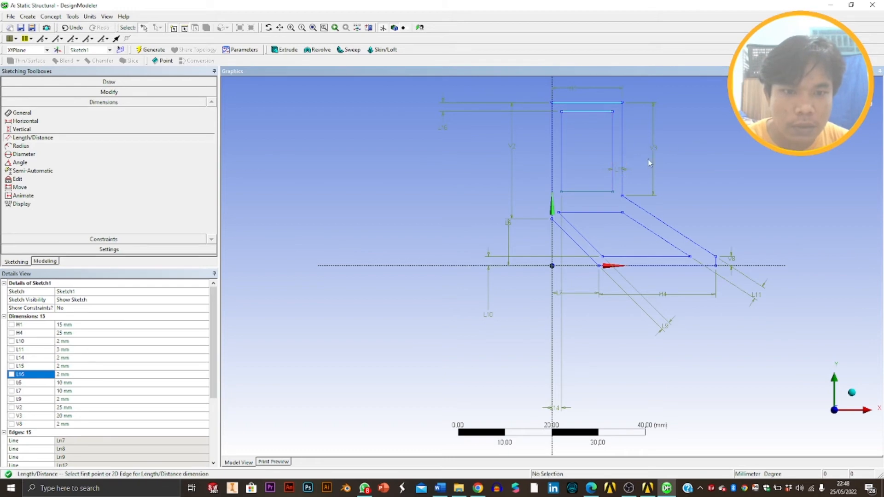
pyautogui.click(595, 192)
pyautogui.press('Escape')
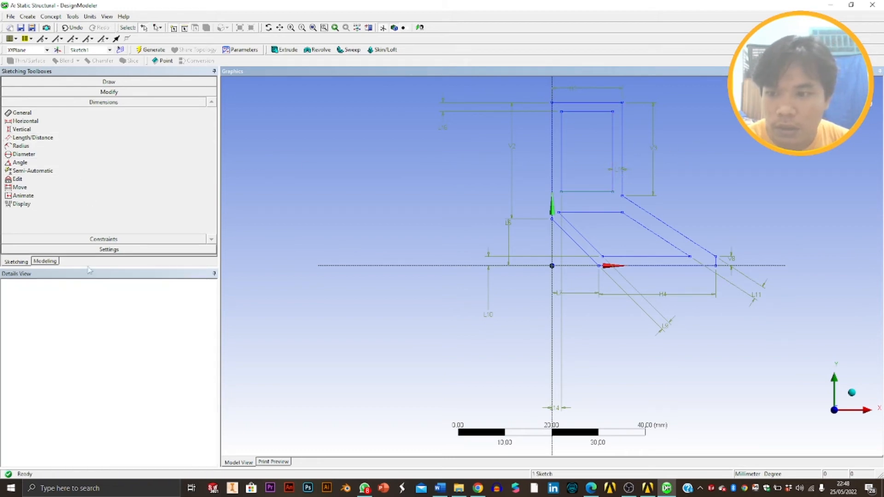
# Add a general dimension to the inner rectangle's right vertical edge and set its height to 20 mm
pyautogui.click(21, 112)
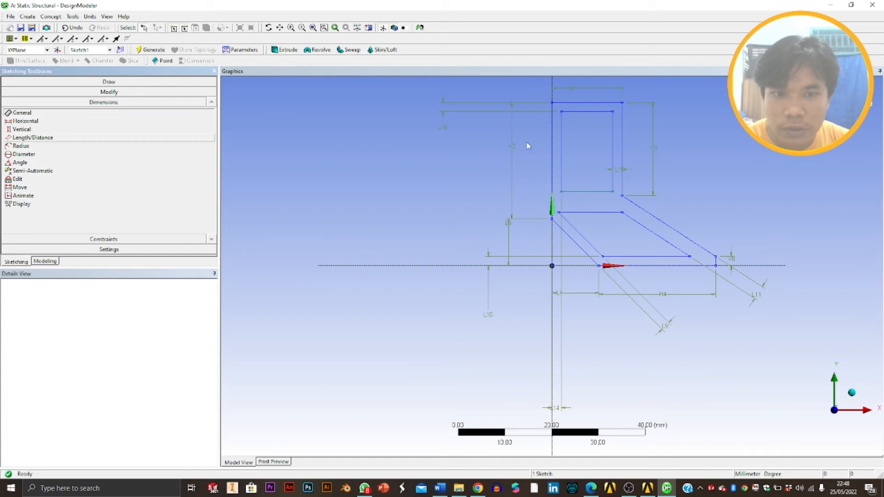
pyautogui.click(613, 140)
pyautogui.click(716, 148)
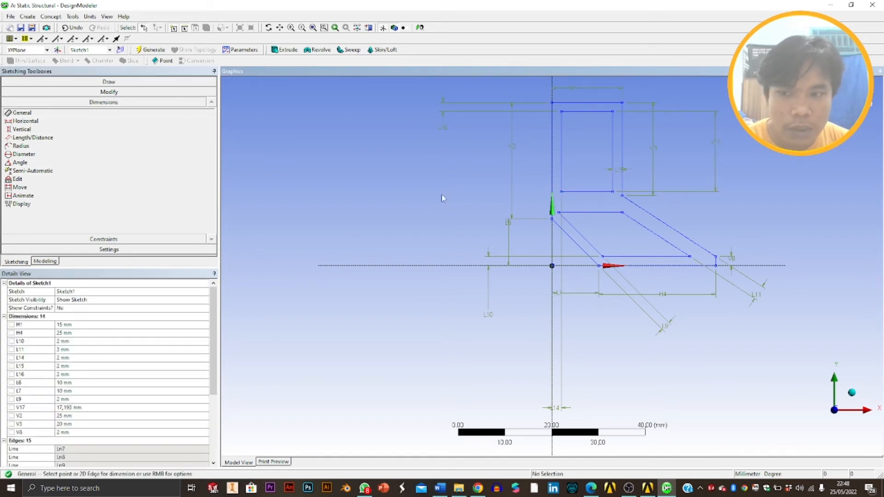
pyautogui.click(74, 408)
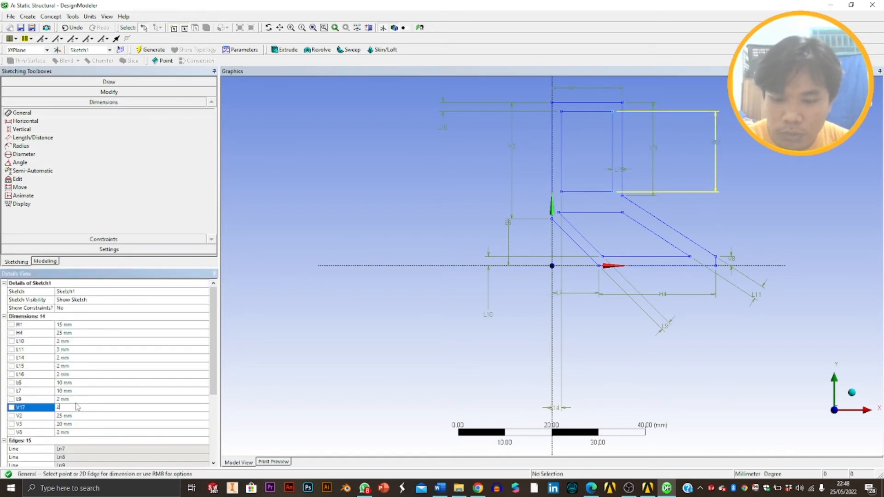
pyautogui.write('20')
pyautogui.press('Return')
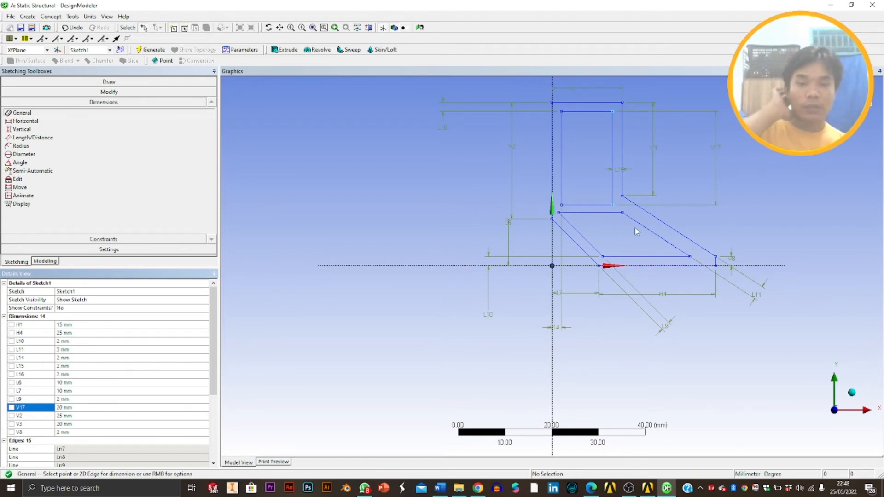
# Draw a horizontal line across the lower inner cutout, just below its existing top edge and crossing both of its slanted sides
pyautogui.scroll(3, 636, 231)
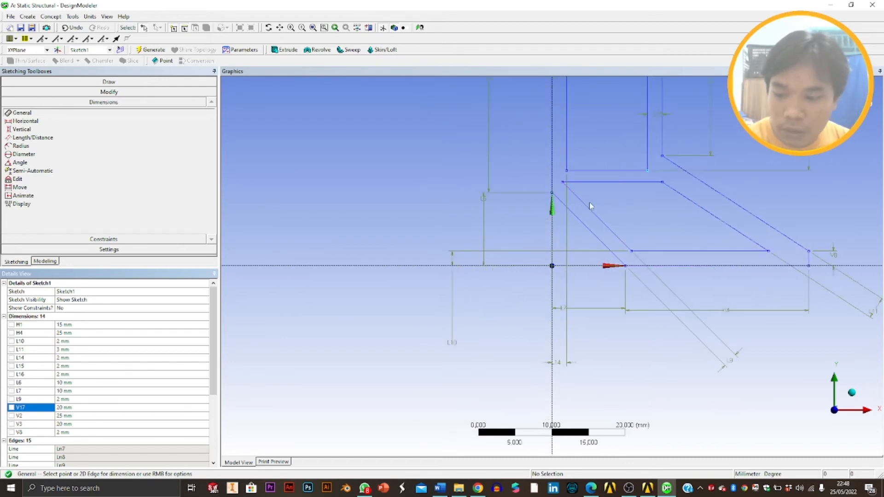
pyautogui.press('Escape')
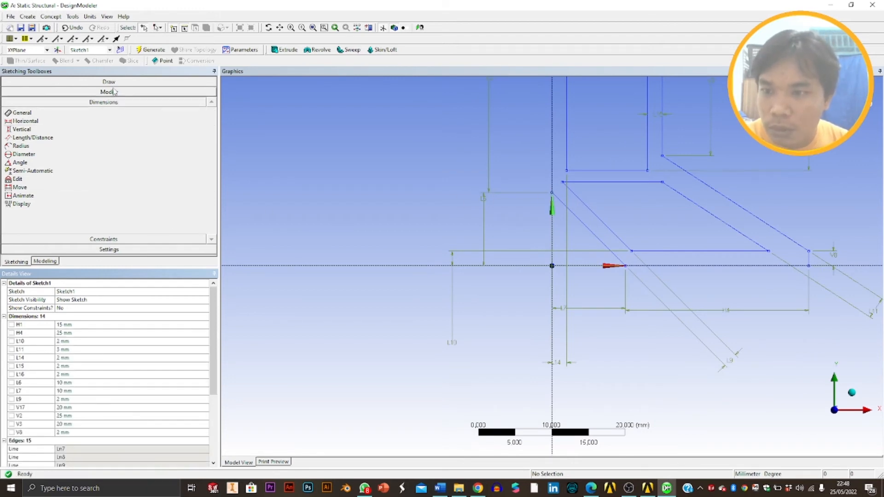
pyautogui.click(108, 81)
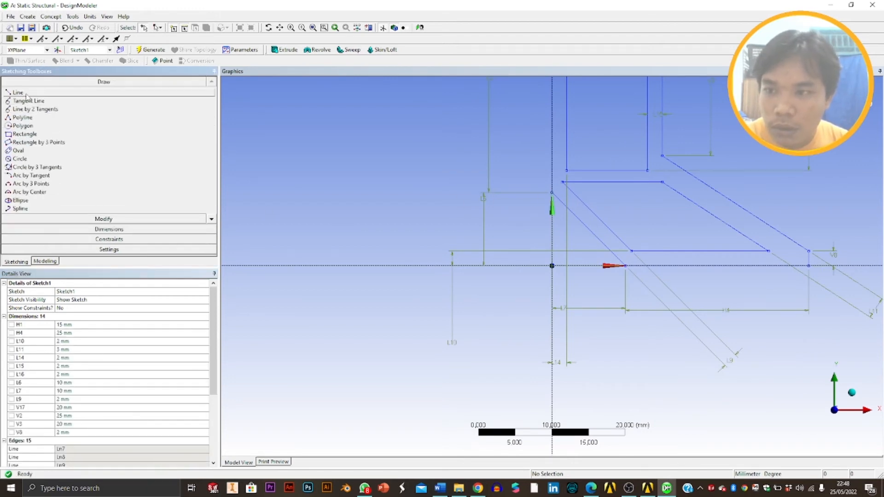
pyautogui.click(21, 92)
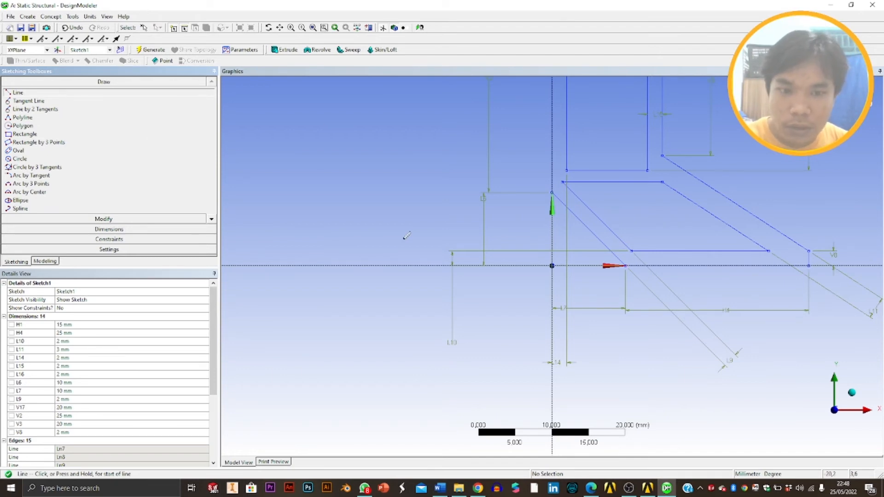
pyautogui.press('Escape')
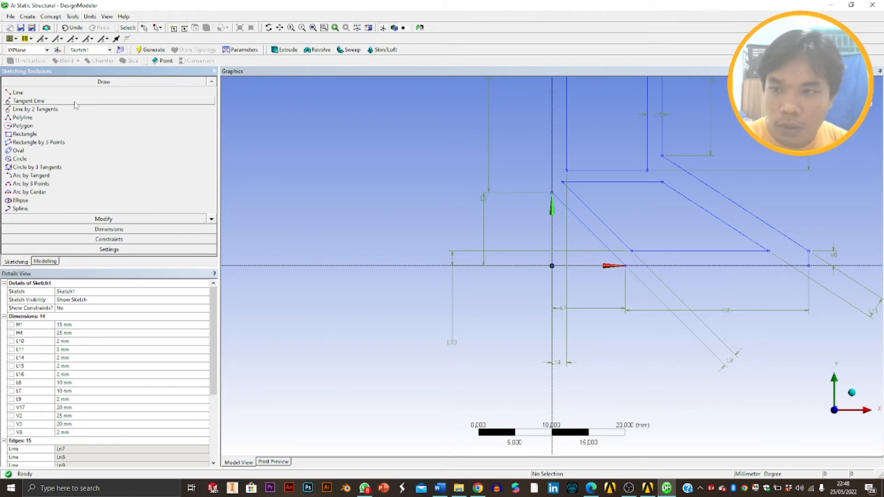
pyautogui.click(74, 93)
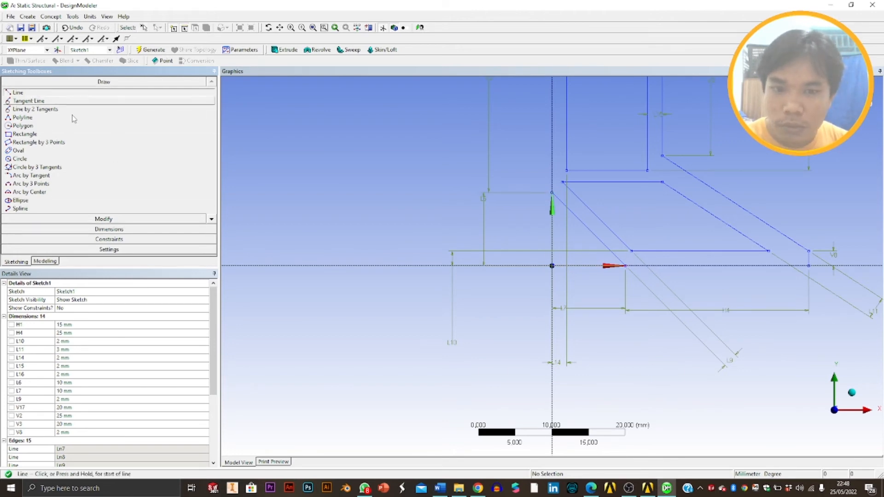
pyautogui.click(561, 193)
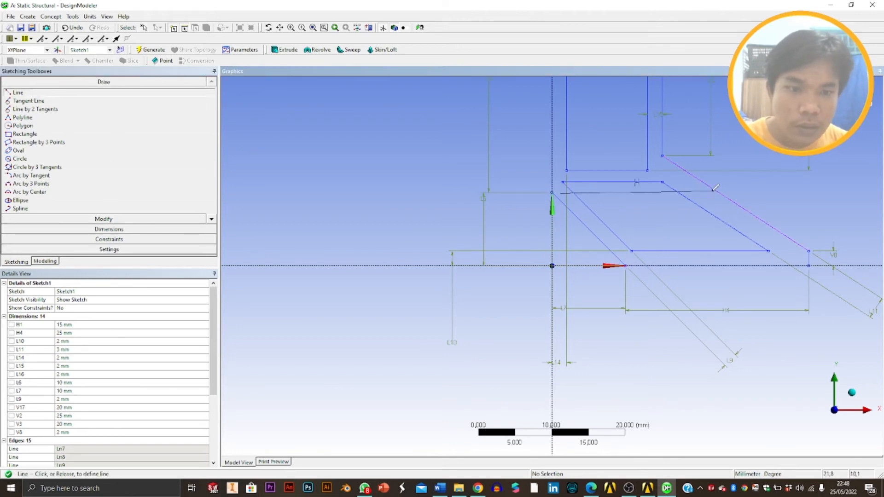
pyautogui.click(697, 192)
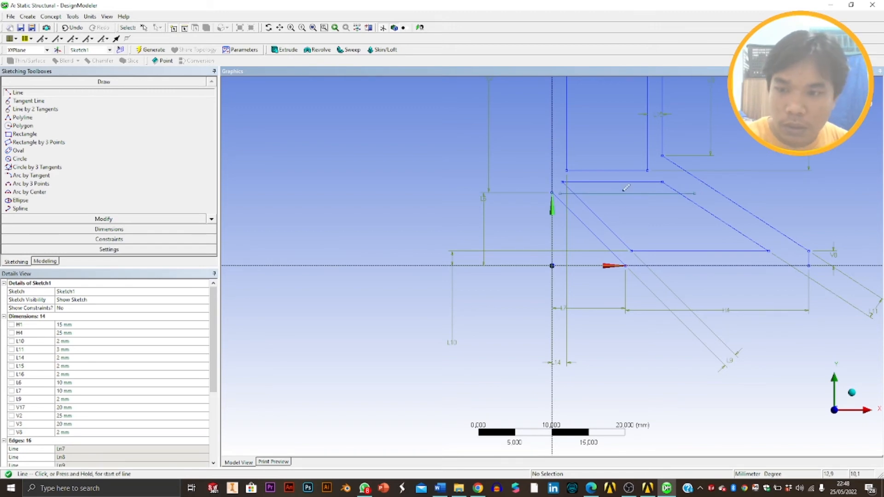
# Dimension the distance between the profile's bottom edge and the new horizontal line and set it to 10 mm
pyautogui.click(109, 229)
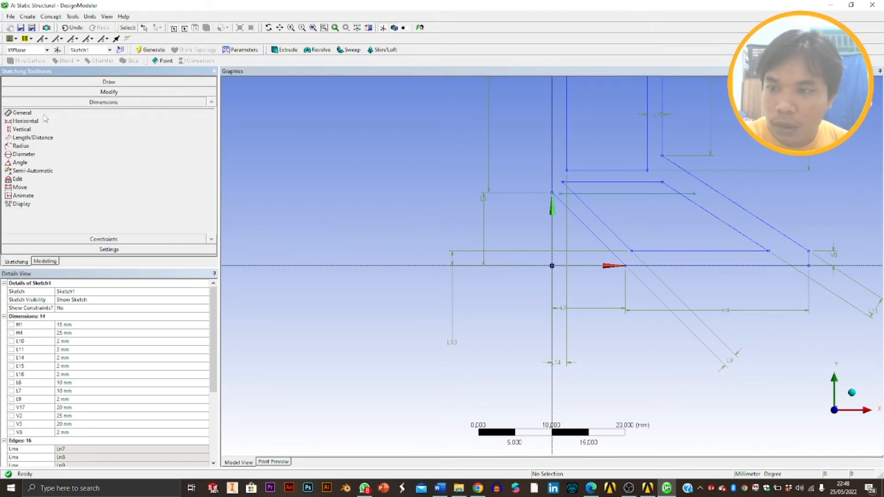
pyautogui.click(34, 138)
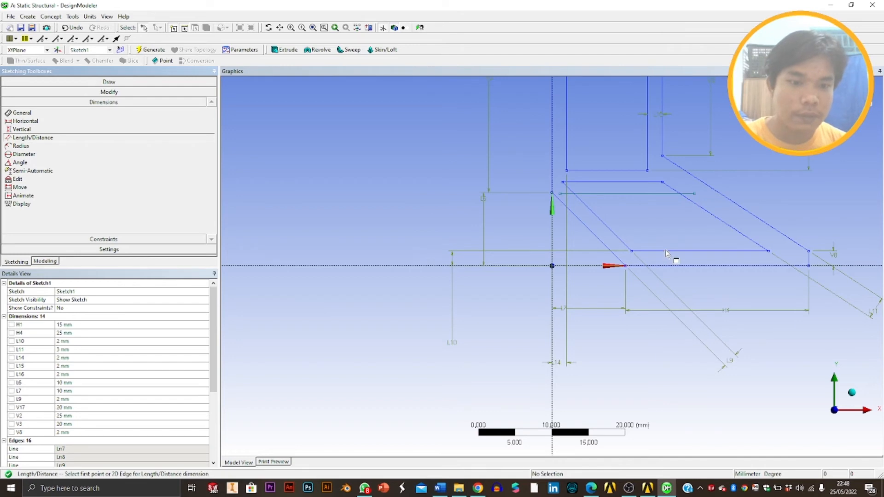
pyautogui.click(676, 267)
pyautogui.click(635, 201)
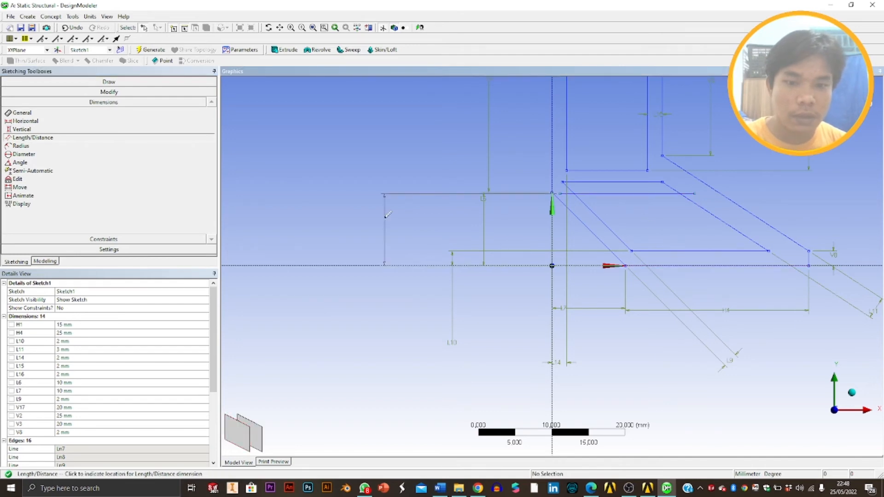
pyautogui.click(385, 221)
pyautogui.click(126, 382)
pyautogui.write('10')
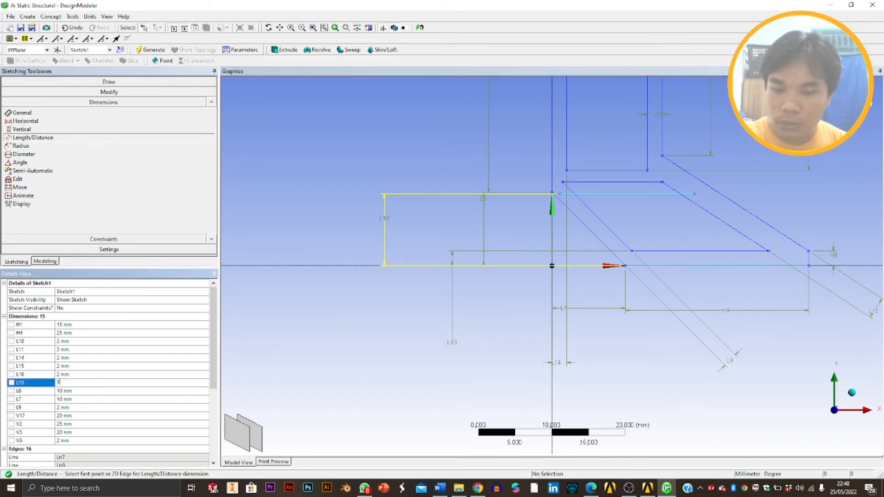
pyautogui.press('Return')
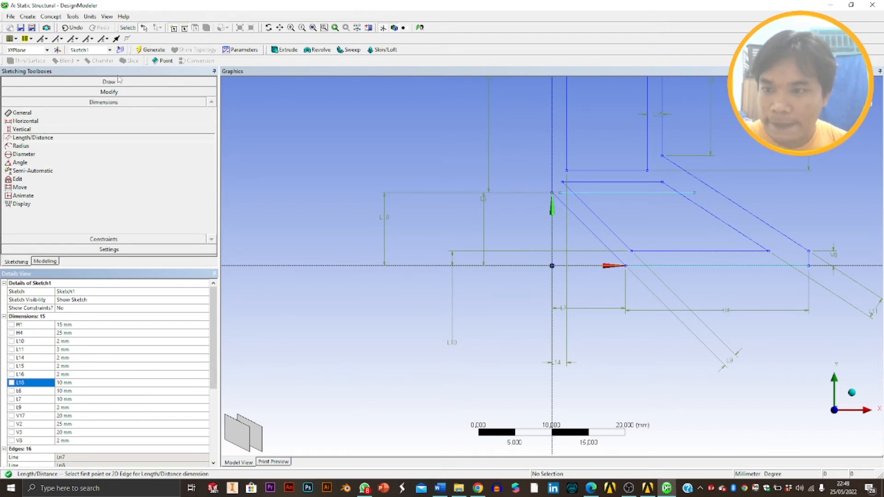
# Trim away the lower cutout's old top edge and all segments projecting beyond its corners with the new horizontal line
pyautogui.click(60, 92)
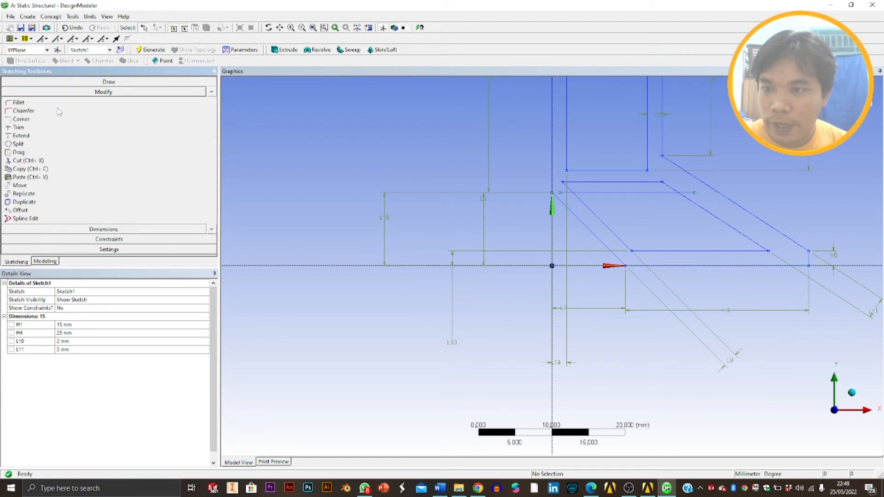
pyautogui.click(19, 127)
pyautogui.click(592, 181)
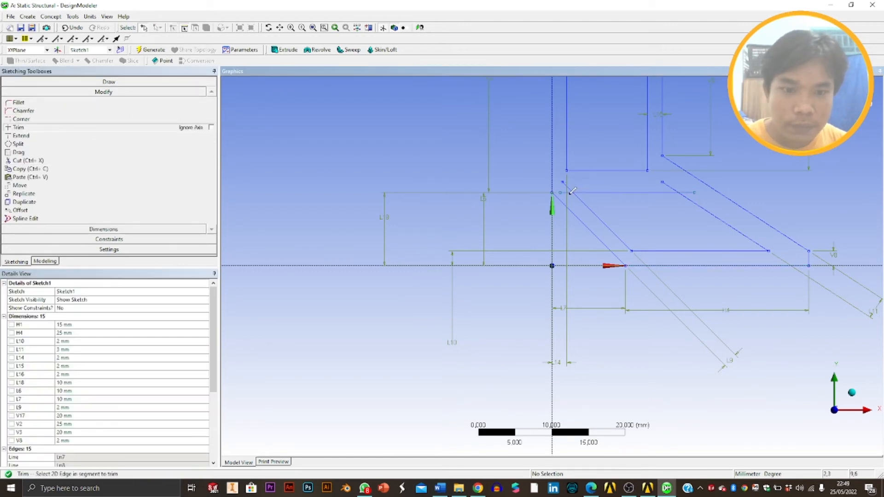
pyautogui.click(565, 186)
pyautogui.click(691, 192)
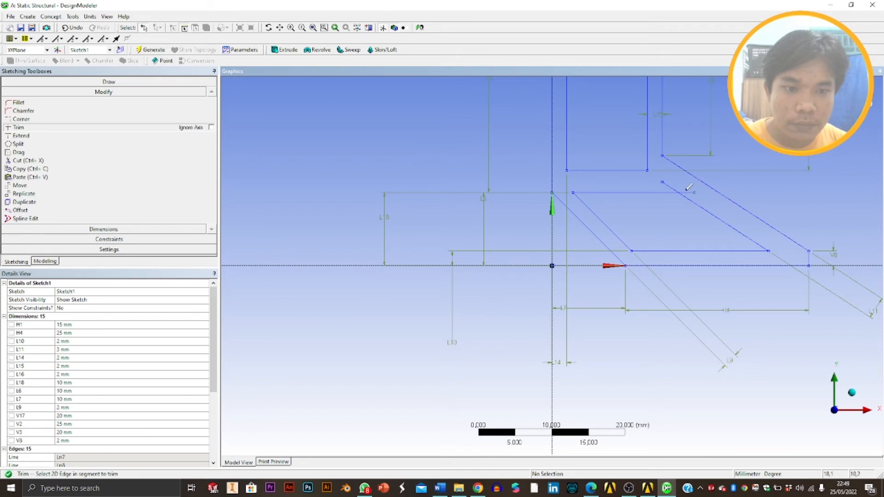
pyautogui.click(671, 186)
pyautogui.scroll(-3, 651, 182)
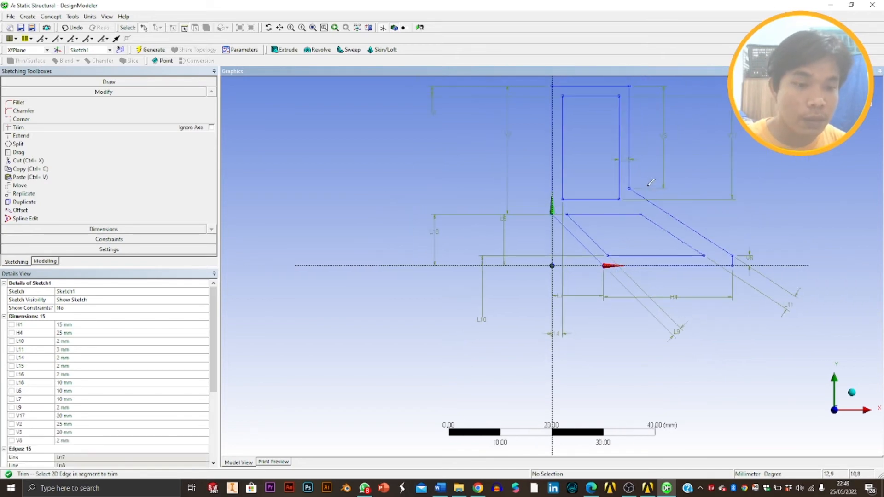
pyautogui.scroll(1, 734, 227)
pyautogui.scroll(-2, 734, 227)
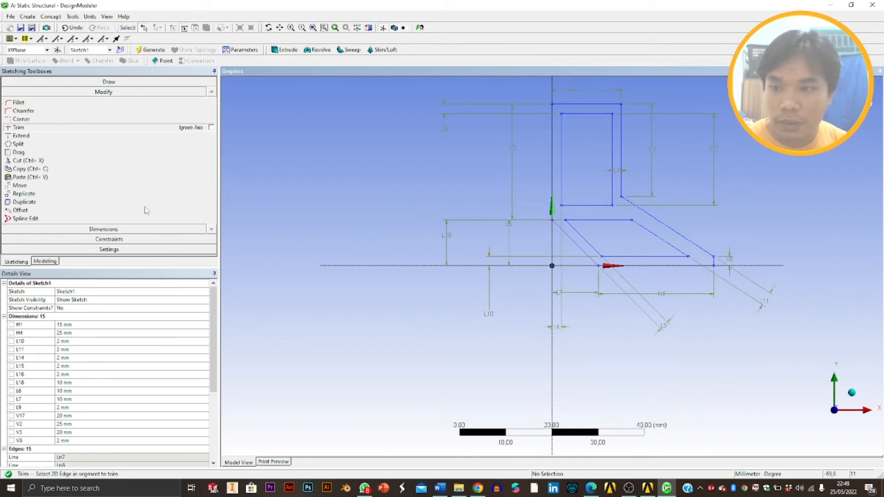
# Try to fillet the corners of the upper inner rectangle with a 2 mm radius, and undo the fillets
pyautogui.click(33, 105)
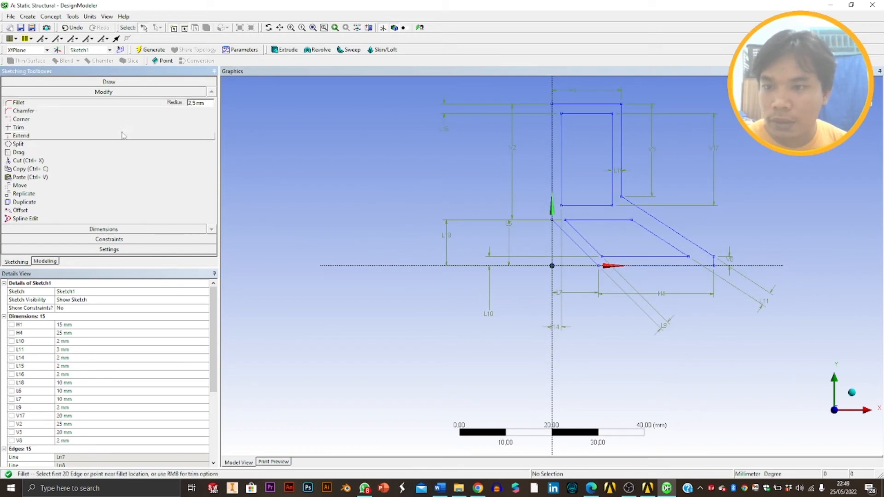
pyautogui.click(207, 104)
pyautogui.write('2')
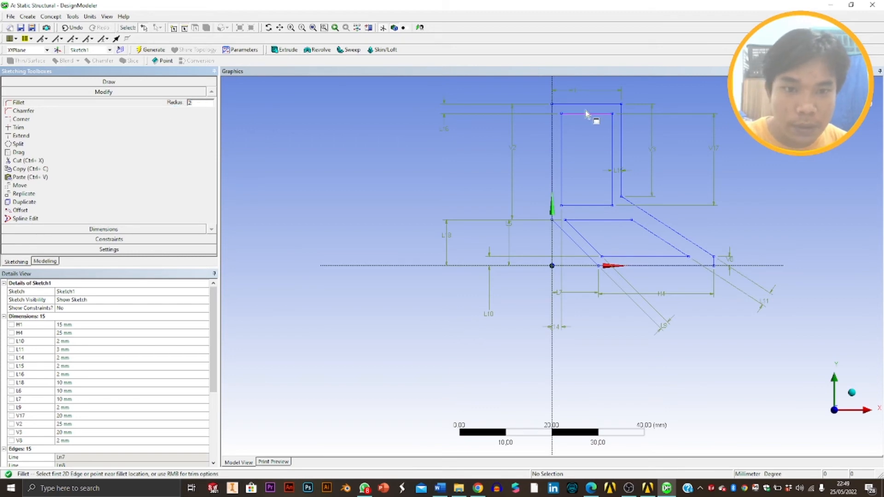
pyautogui.click(562, 133)
pyautogui.click(602, 114)
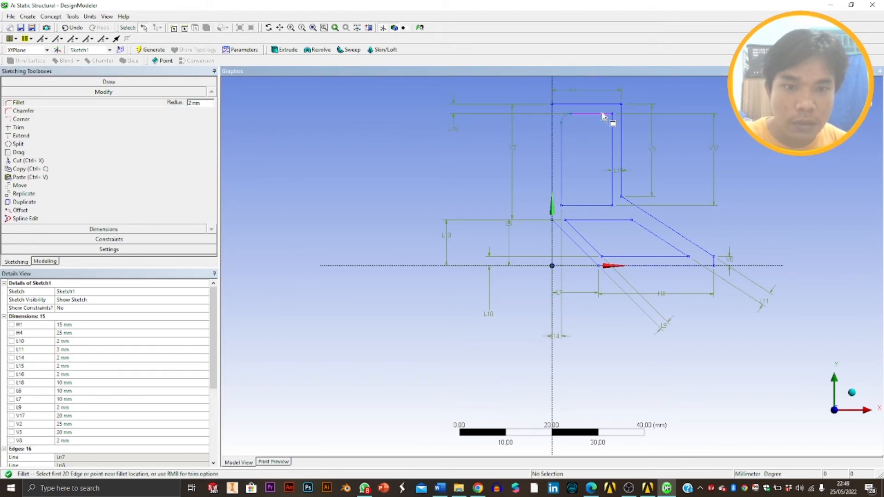
pyautogui.click(603, 116)
pyautogui.click(613, 182)
pyautogui.click(613, 191)
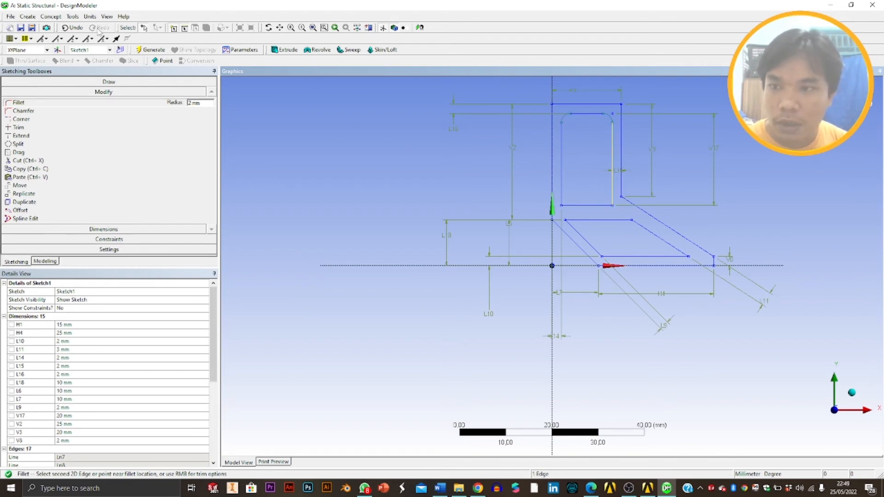
pyautogui.click(76, 28)
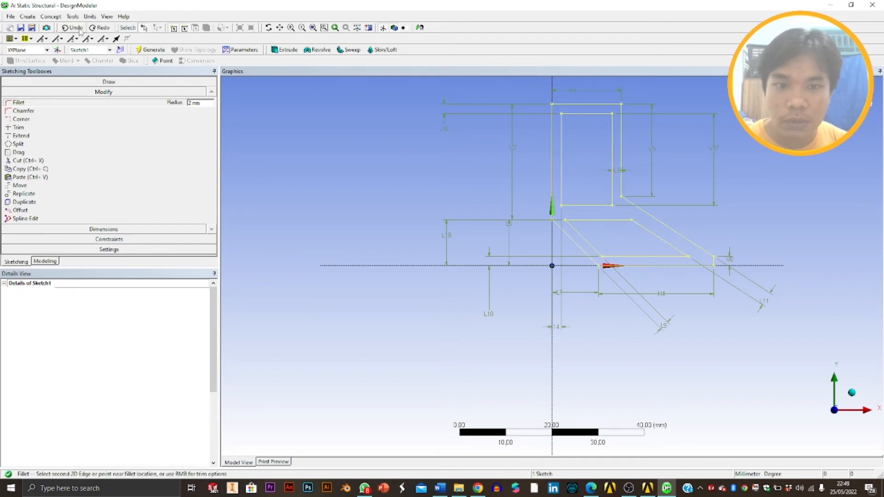
# Set the fillet radius to 1 mm and round all four corners of the upper inner rectangle
pyautogui.write('1')
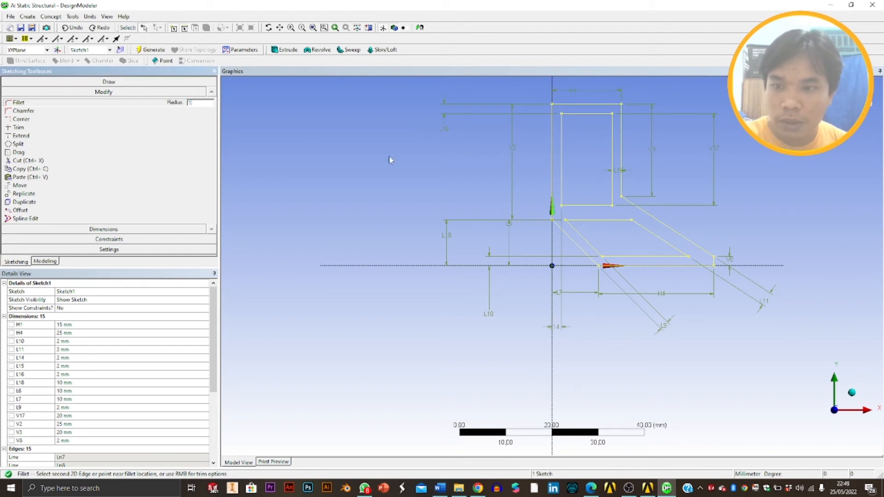
pyautogui.click(573, 115)
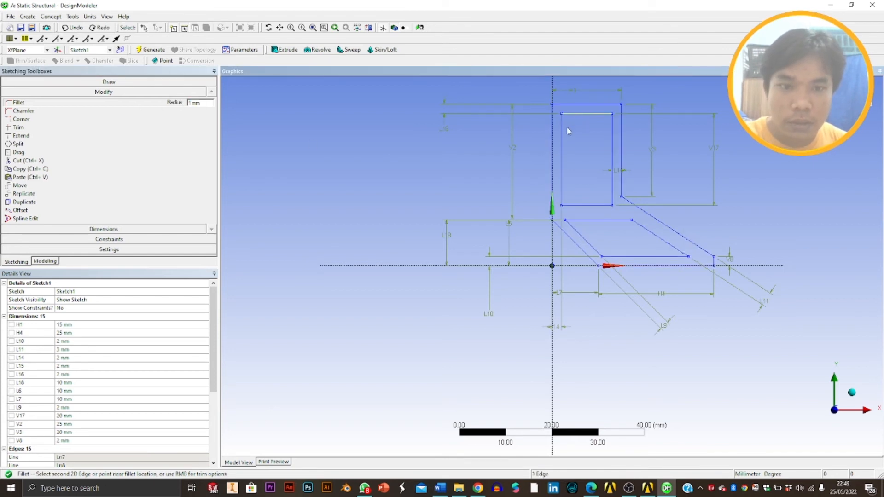
pyautogui.click(594, 114)
pyautogui.click(612, 139)
pyautogui.click(580, 205)
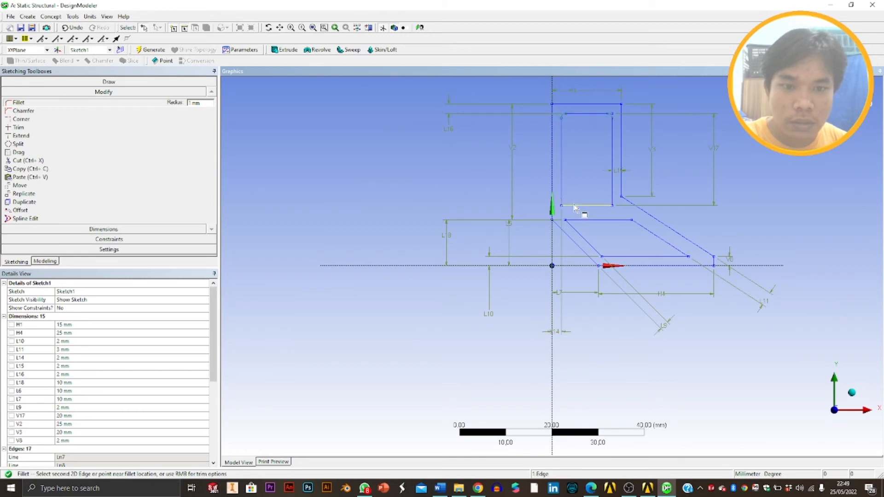
pyautogui.click(561, 193)
pyautogui.click(613, 198)
pyautogui.click(606, 205)
# Fillet the lower cutout's two acute corners, at its upper left and lower right, with a 1 mm radius
pyautogui.click(589, 220)
pyautogui.click(578, 234)
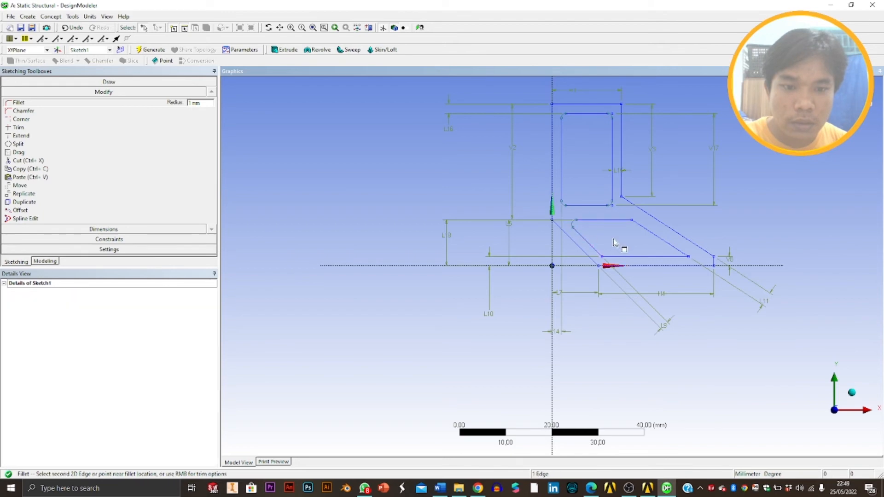
pyautogui.click(677, 252)
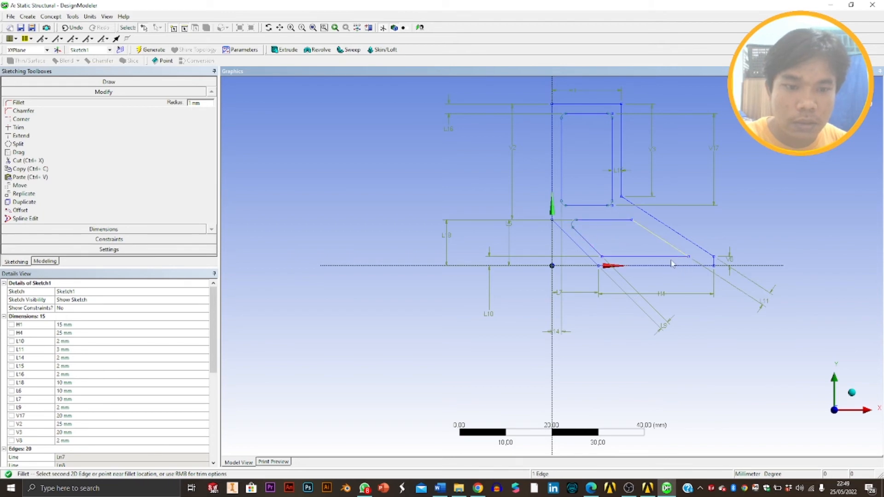
pyautogui.click(672, 257)
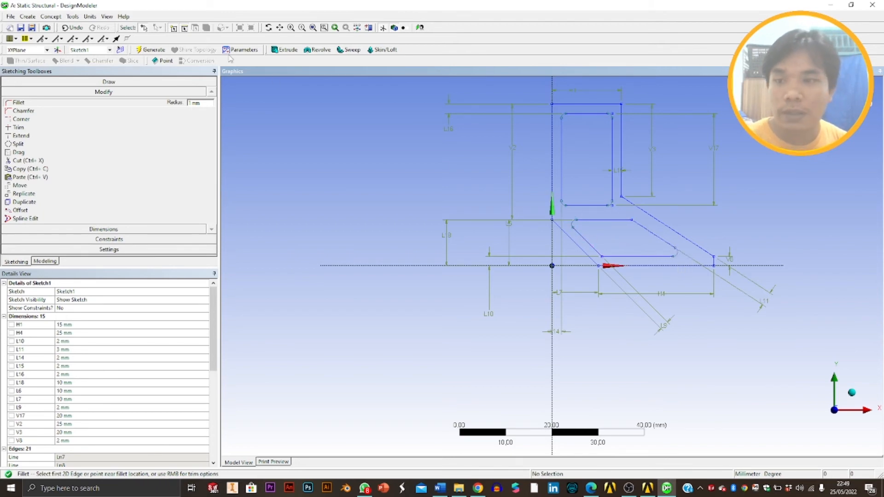
# Extrude the finished sketch to a depth of 2 mm as added material and generate the body
pyautogui.click(296, 52)
pyautogui.click(81, 339)
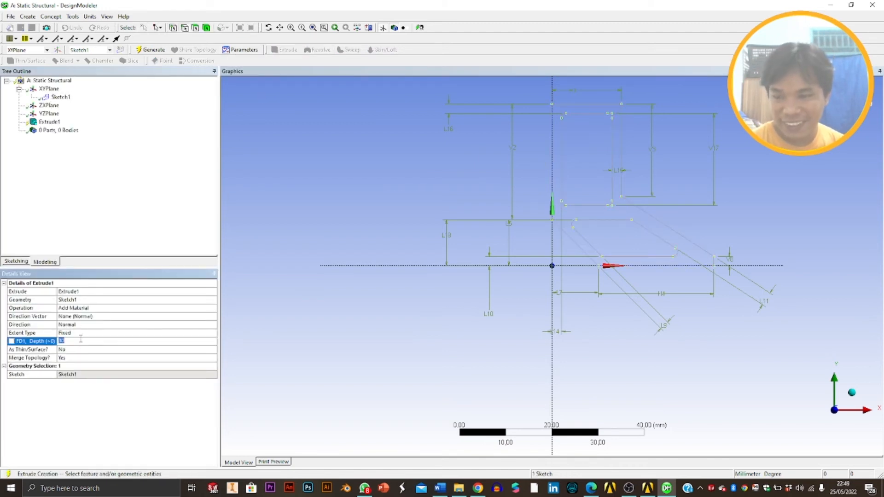
pyautogui.press('Return')
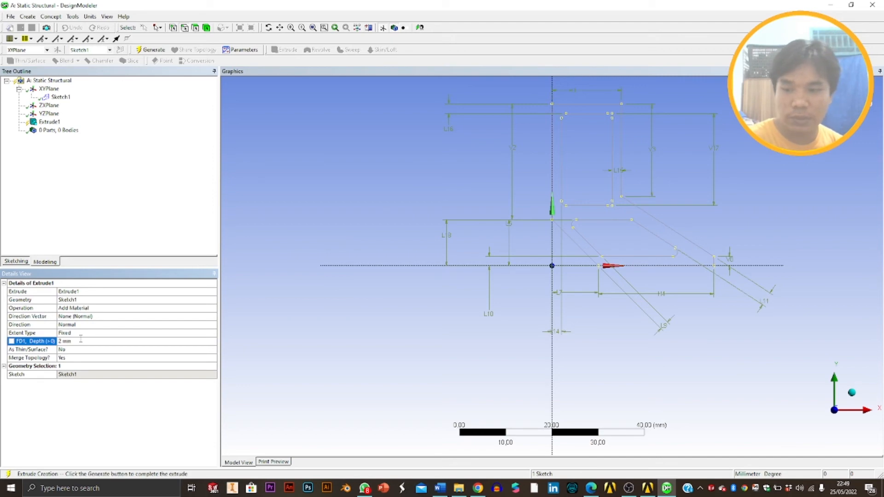
pyautogui.click(151, 50)
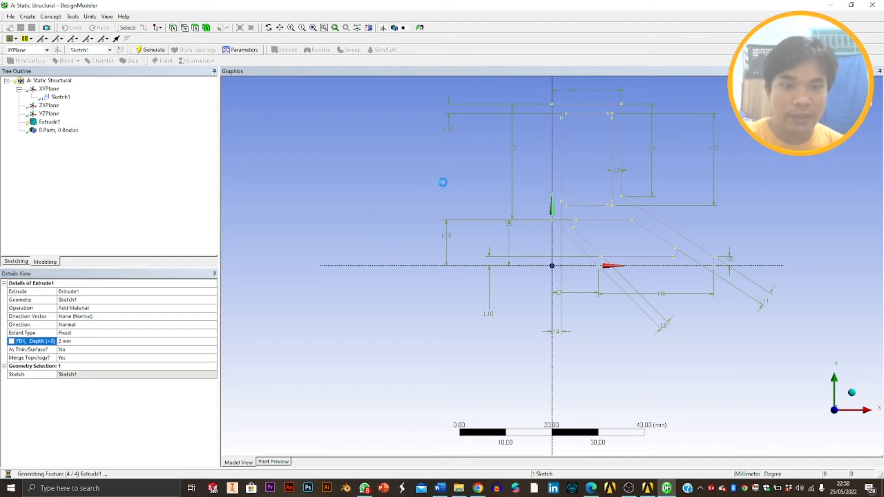
pyautogui.moveTo(639, 264); pyautogui.dragTo(706, 251, button='middle')
# Open the parameter editor and add two design parameters named height1 and height2
pyautogui.click(10, 17)
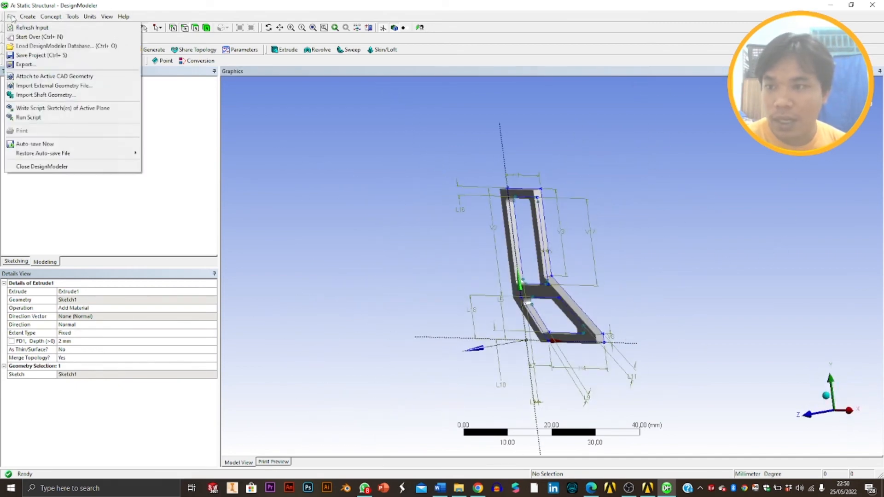
pyautogui.click(301, 158)
pyautogui.click(235, 50)
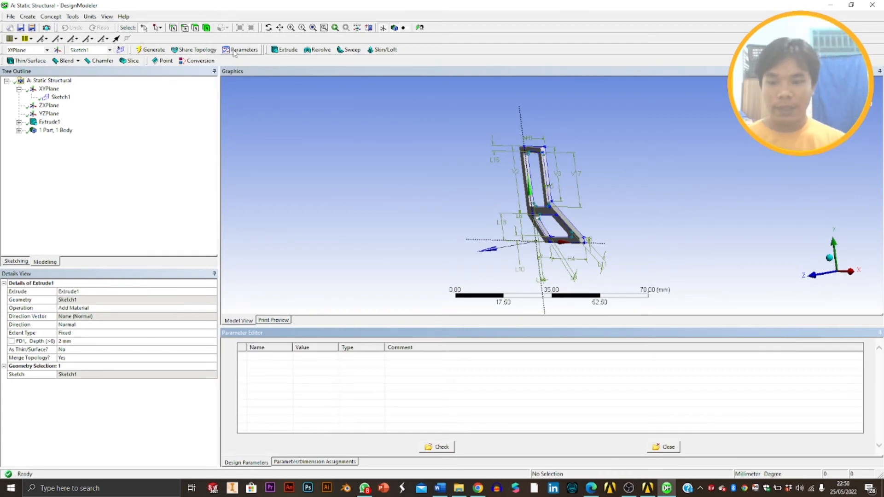
pyautogui.click(253, 356)
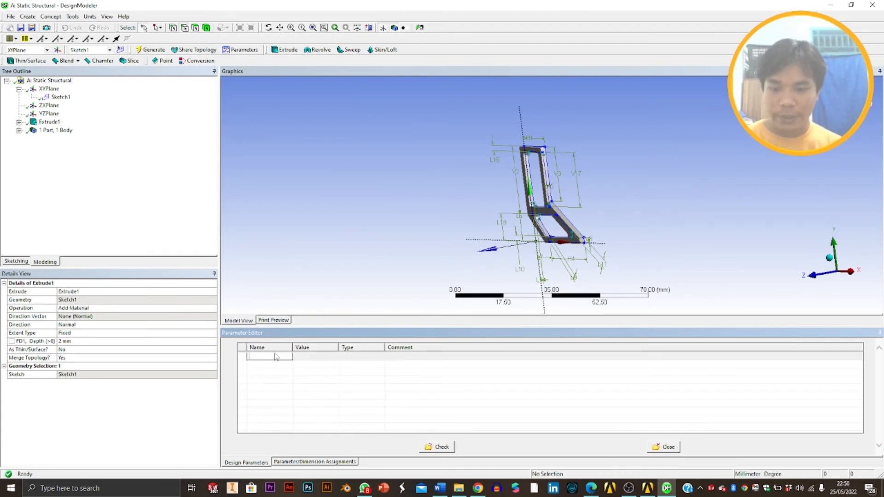
pyautogui.write('H')
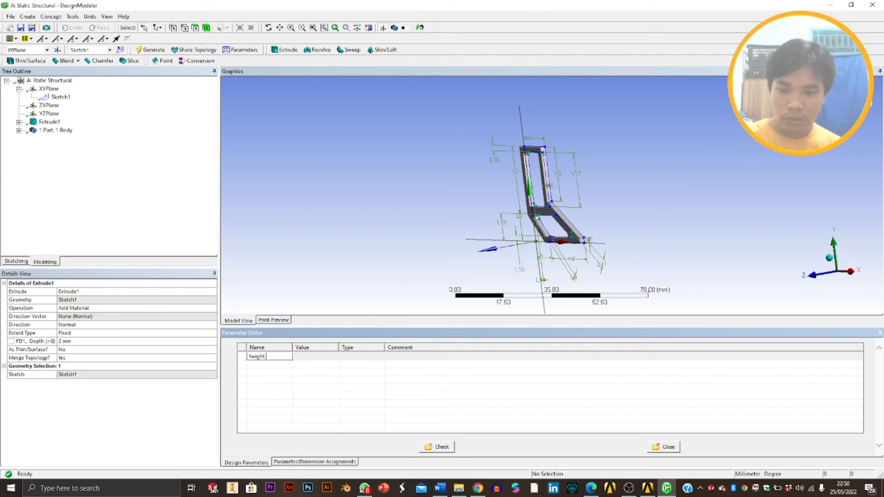
pyautogui.click(265, 366)
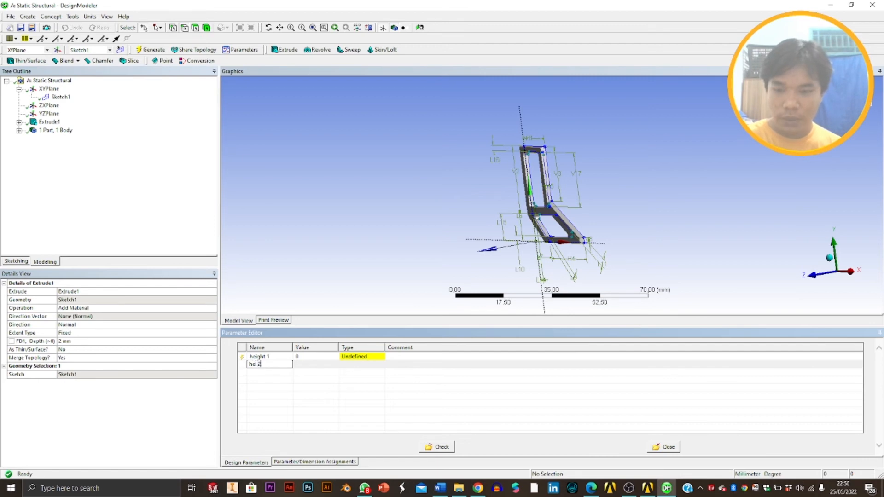
pyautogui.write('height')
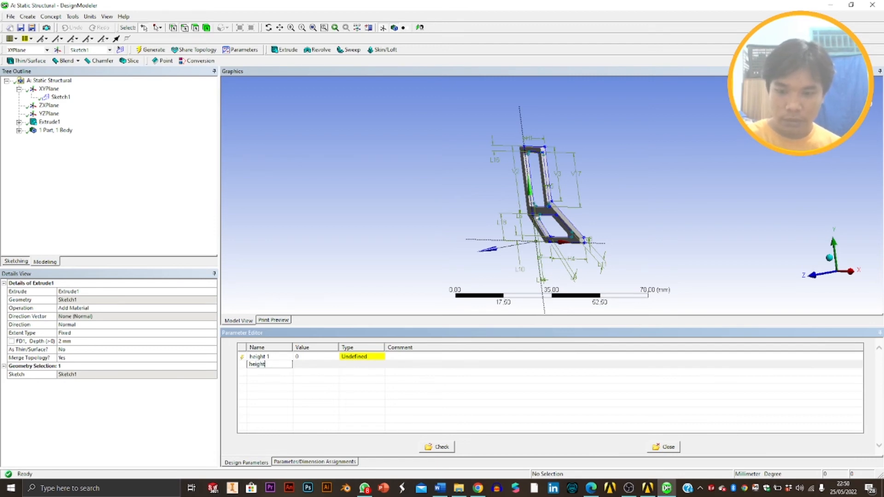
pyautogui.write(' 2')
# Set the parameter height1 to 20 and height2 to 10, and regenerate the model
pyautogui.click(313, 355)
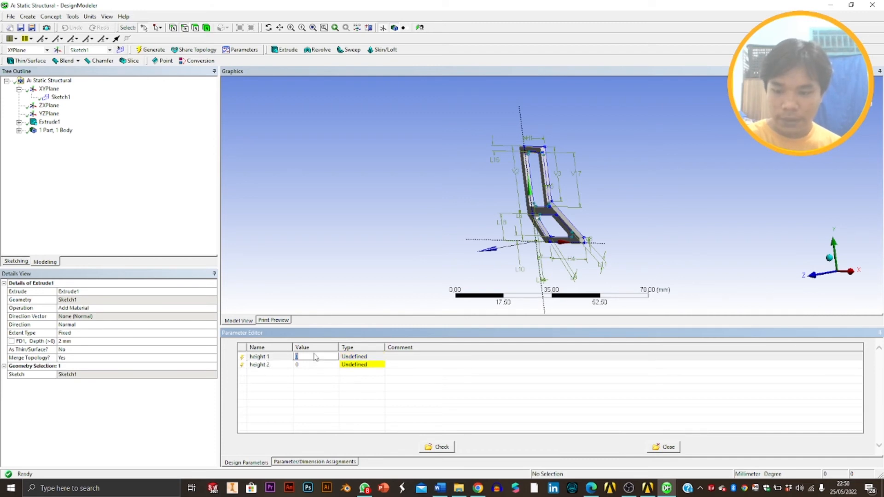
pyautogui.press('BackSpace')
pyautogui.write('20')
pyautogui.click(314, 366)
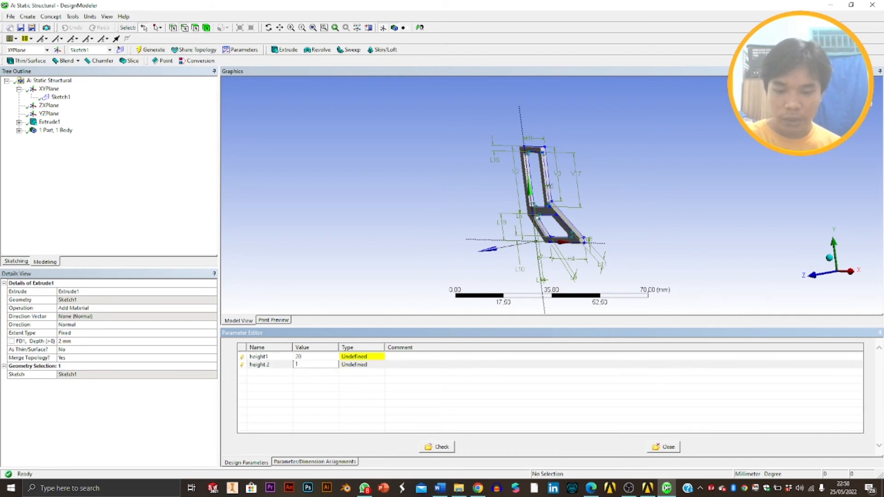
pyautogui.write('10')
pyautogui.click(313, 367)
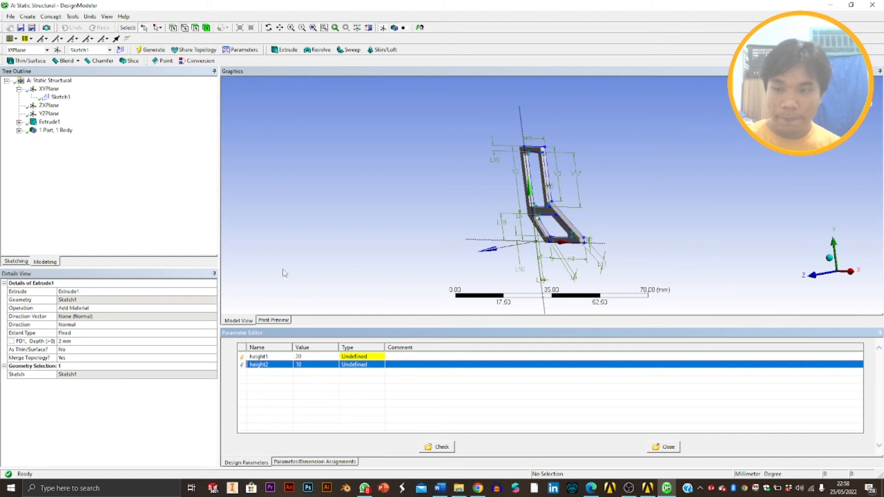
pyautogui.click(154, 50)
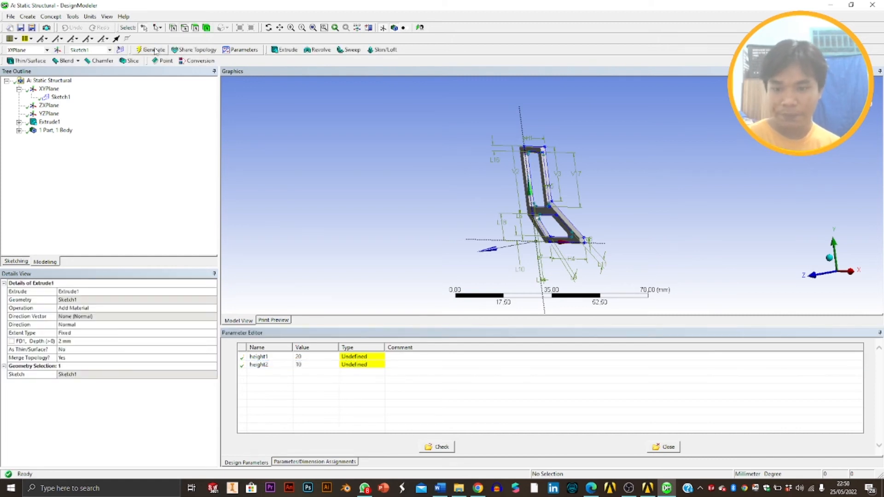
# Close DesignModeler and open the Static Structural system's Model cell for editing in Mechanical
pyautogui.click(9, 19)
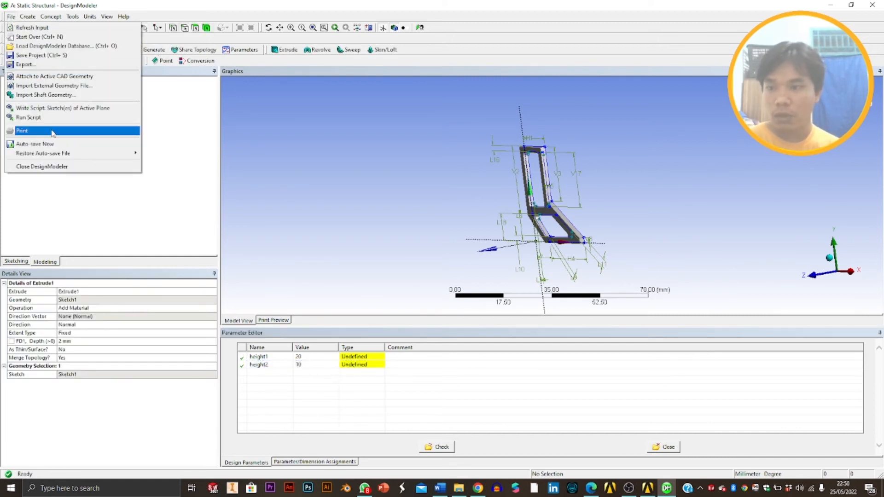
pyautogui.click(44, 166)
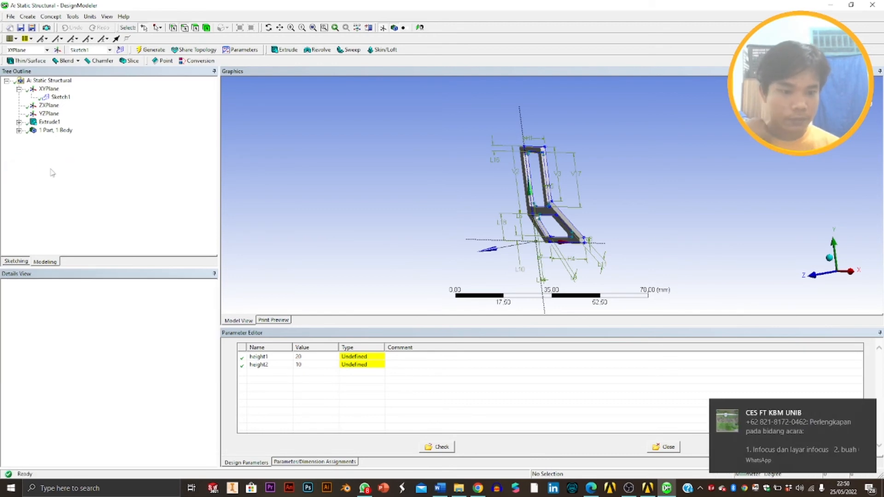
pyautogui.click(867, 410)
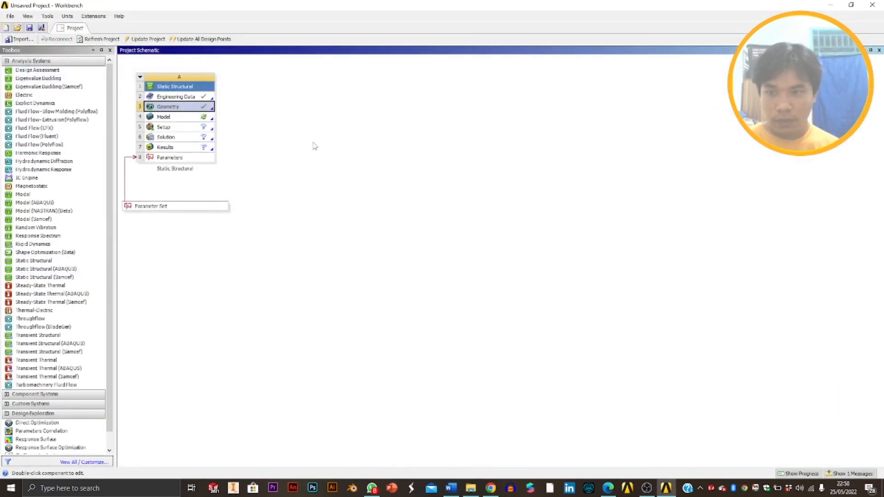
pyautogui.click(176, 117)
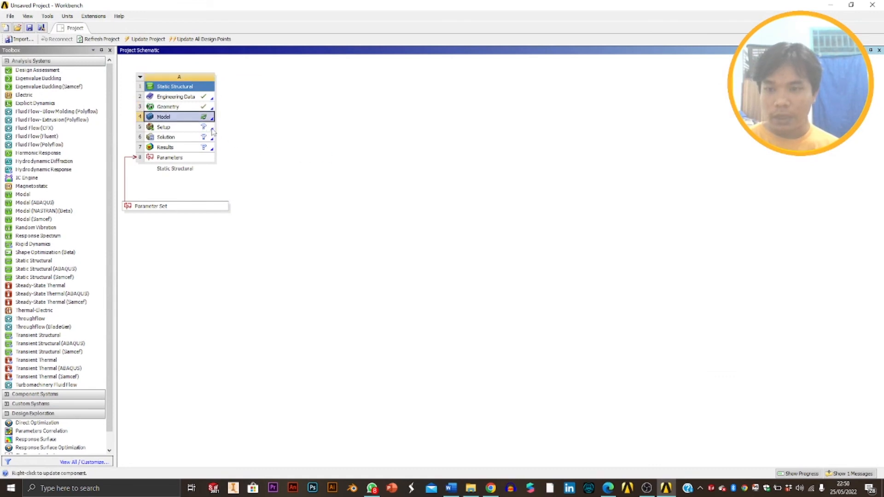
pyautogui.rightClick(175, 116)
pyautogui.click(195, 121)
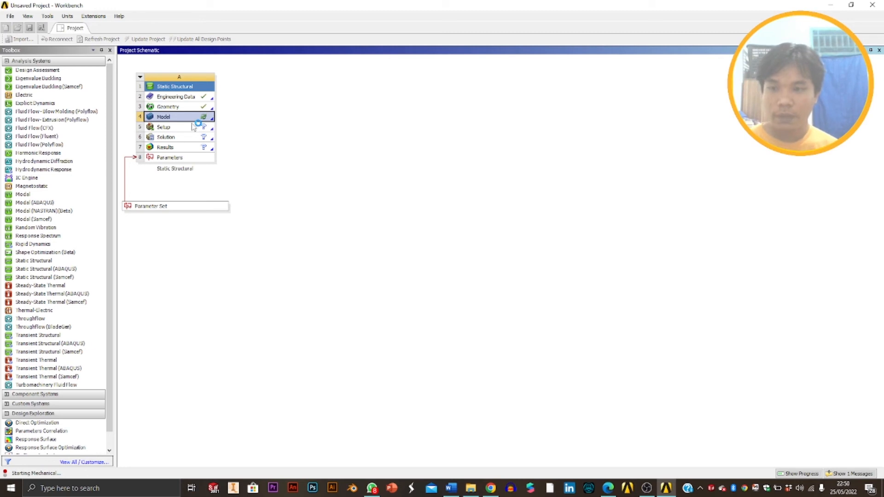
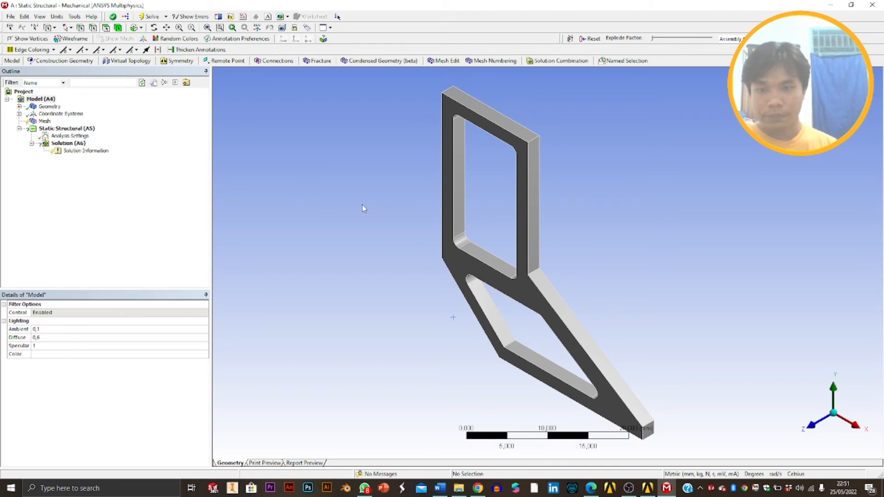
# Choose the Metric (mm, kg, N, s, mV, mA) unit system and add a mesh sizing control scoped to the whole plate body
pyautogui.click(58, 16)
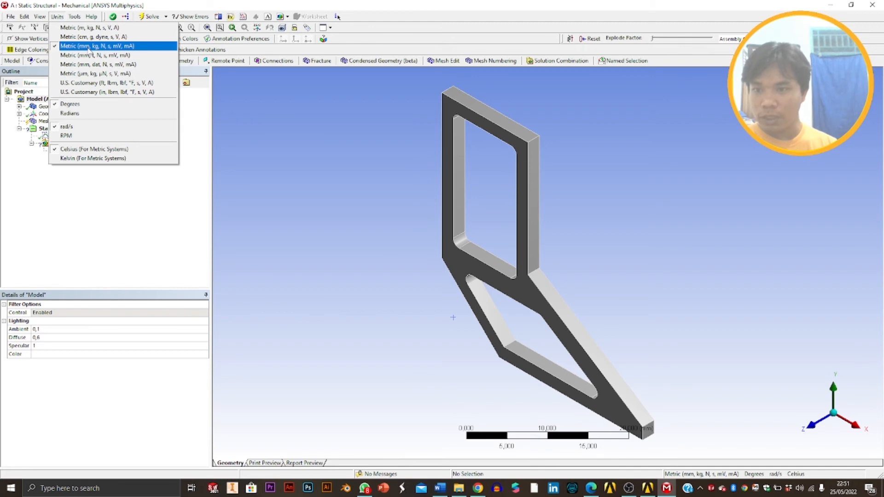
pyautogui.click(88, 46)
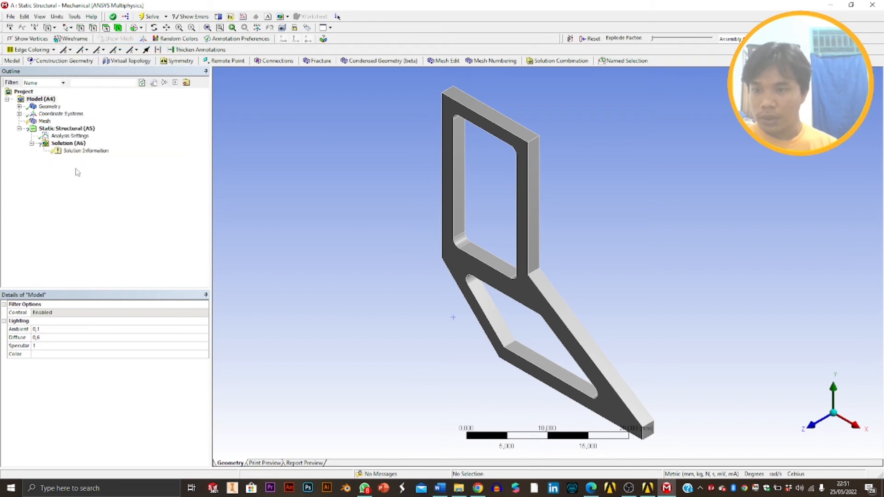
pyautogui.click(44, 121)
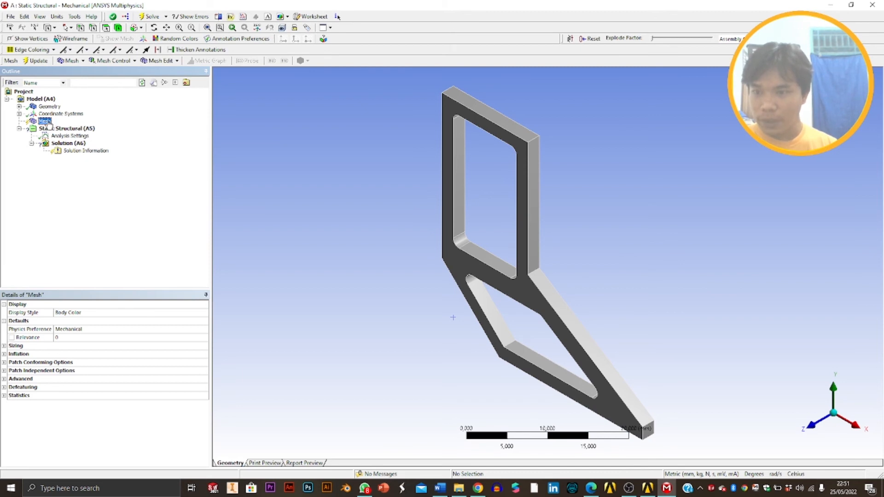
pyautogui.rightClick(49, 123)
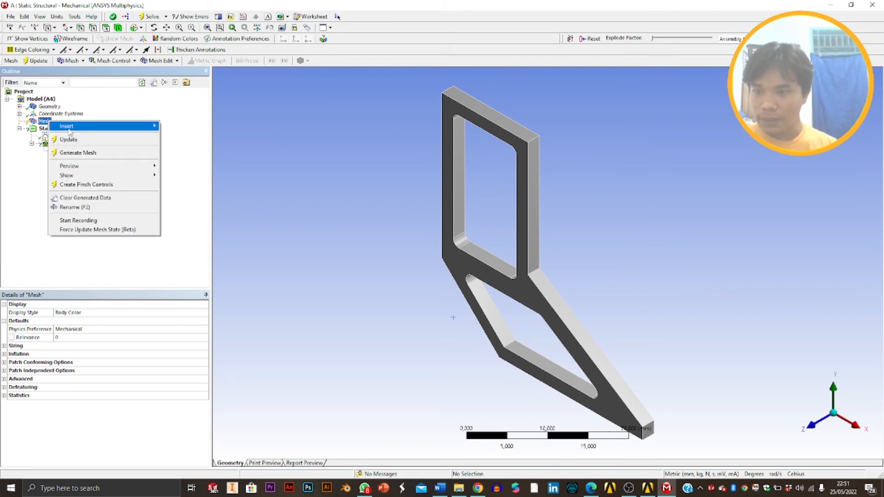
pyautogui.moveTo(69, 131)
pyautogui.click(178, 139)
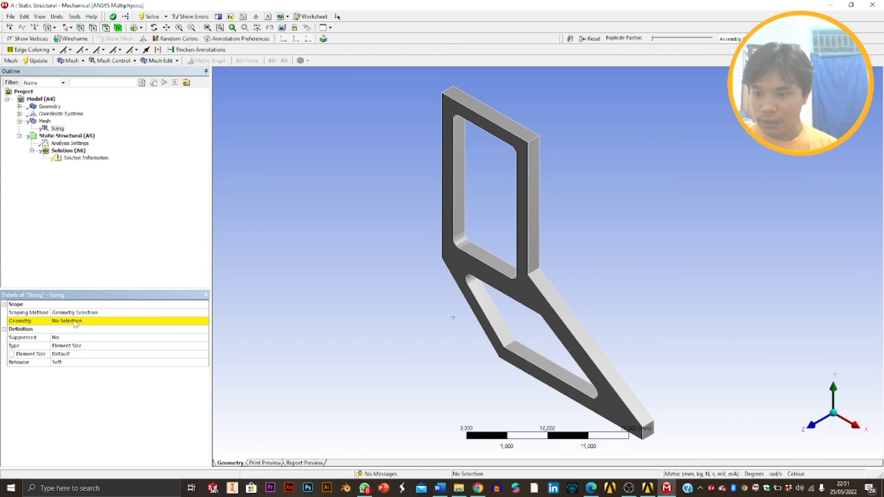
pyautogui.click(75, 321)
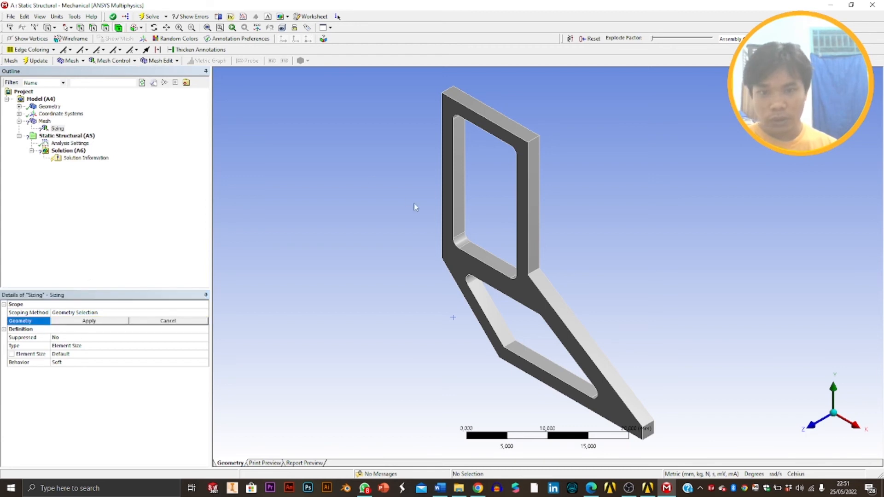
pyautogui.click(445, 212)
pyautogui.click(94, 321)
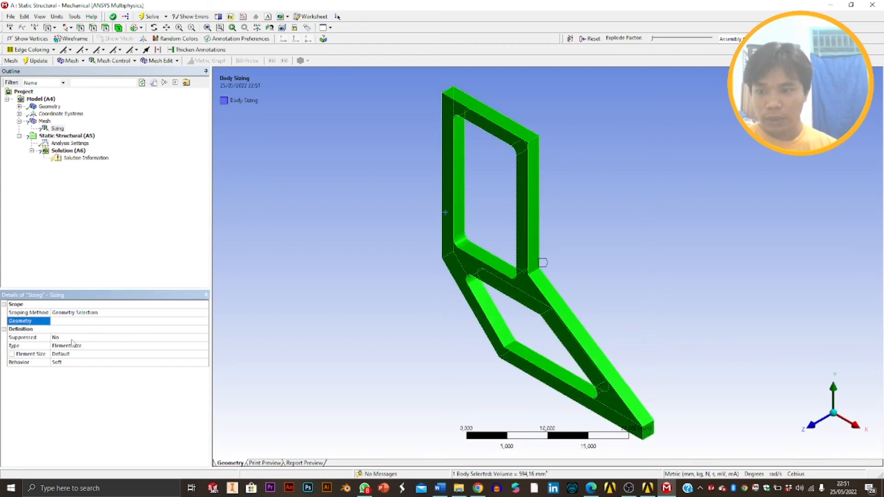
# Set the body sizing's element size to 1 mm, generate the mesh and display it
pyautogui.click(71, 347)
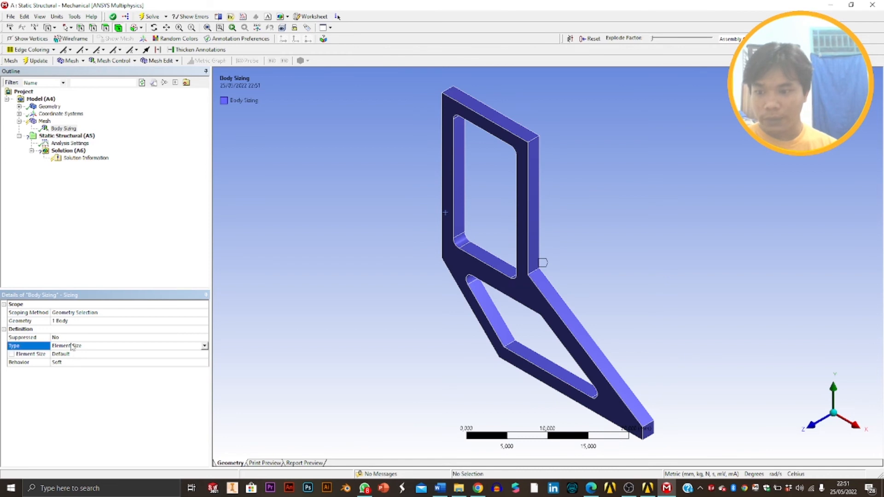
pyautogui.click(205, 347)
pyautogui.click(85, 353)
pyautogui.click(69, 354)
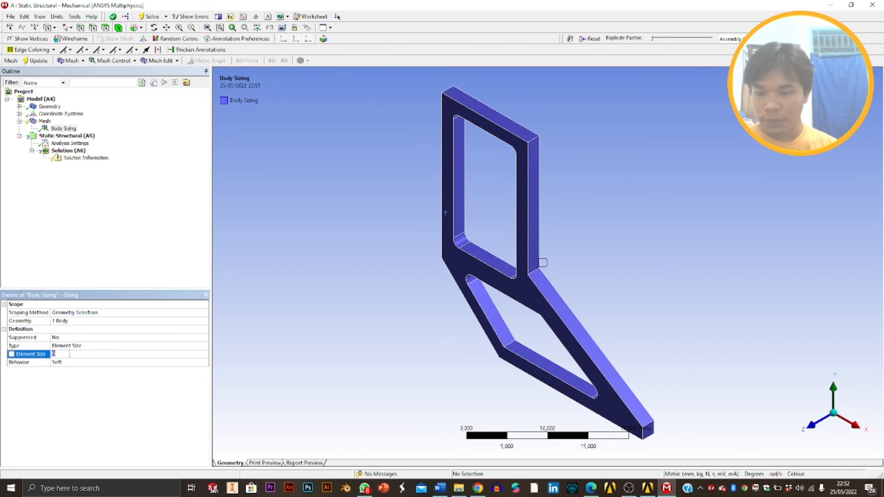
pyautogui.write('1')
pyautogui.press('Return')
pyautogui.click(160, 254)
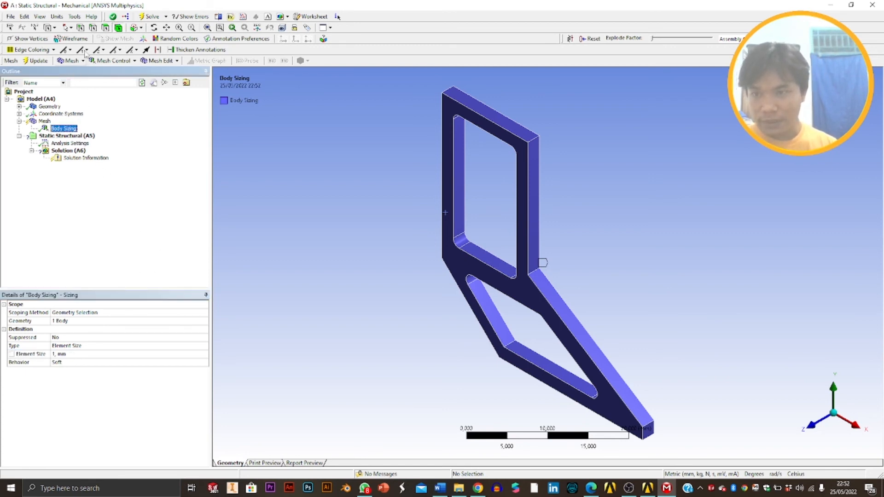
pyautogui.rightClick(60, 131)
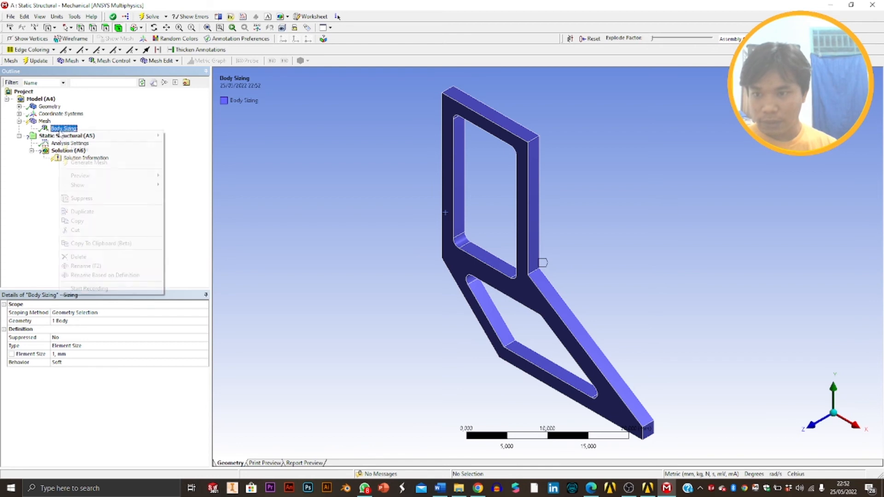
pyautogui.click(88, 161)
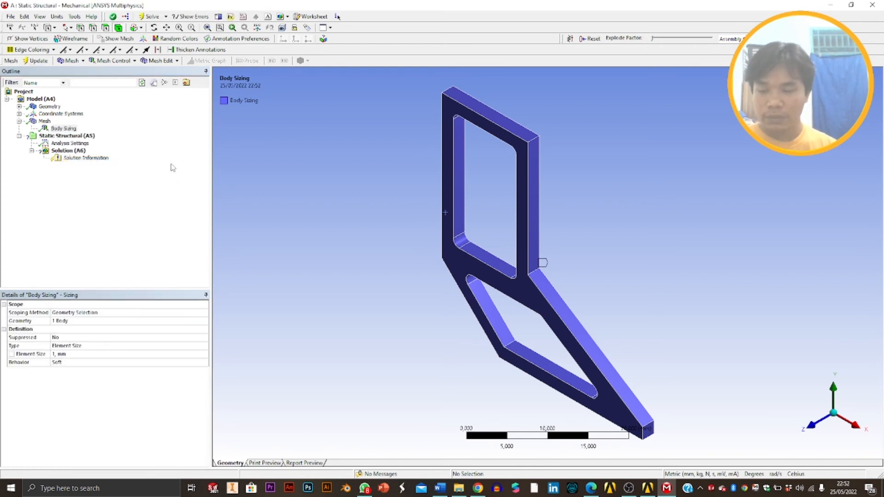
pyautogui.click(45, 121)
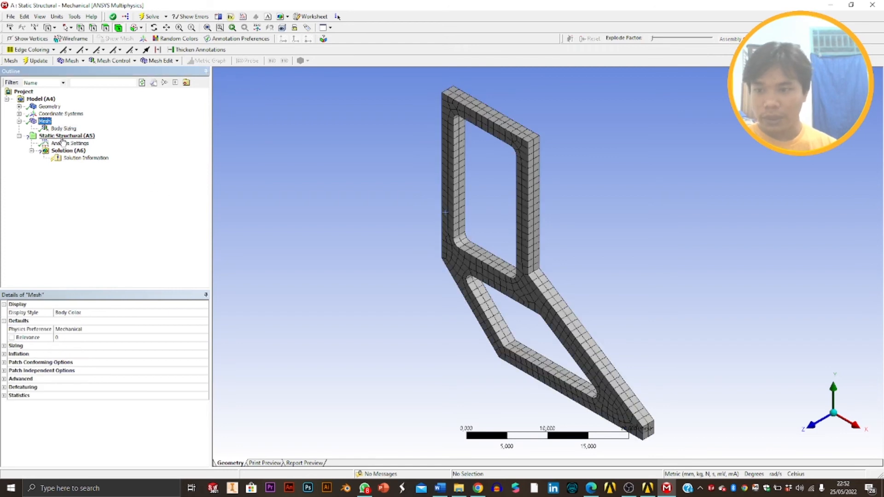
# Add a fixed support to the Static Structural analysis on the plate's top end face
pyautogui.rightClick(63, 137)
pyautogui.moveTo(90, 149)
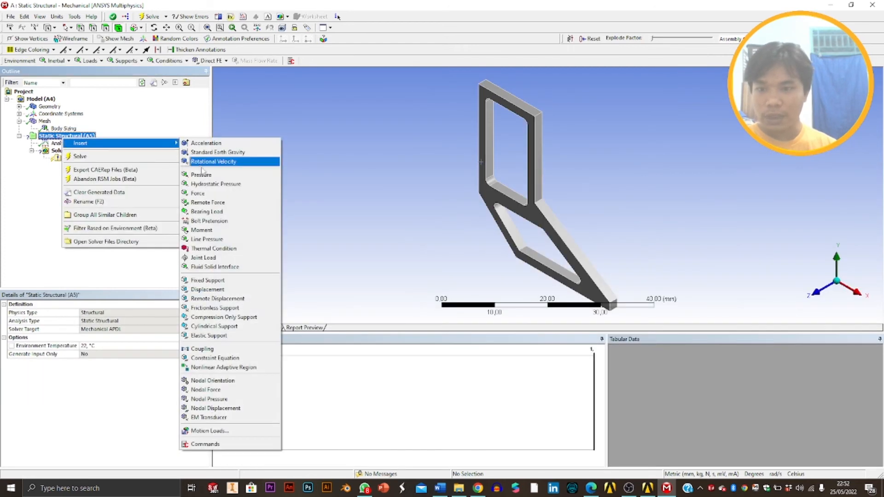
pyautogui.click(219, 281)
pyautogui.click(81, 322)
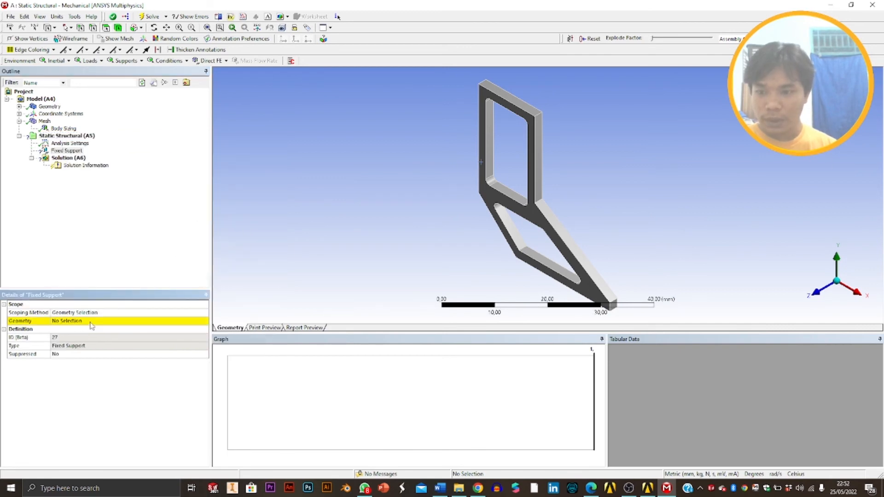
pyautogui.click(111, 323)
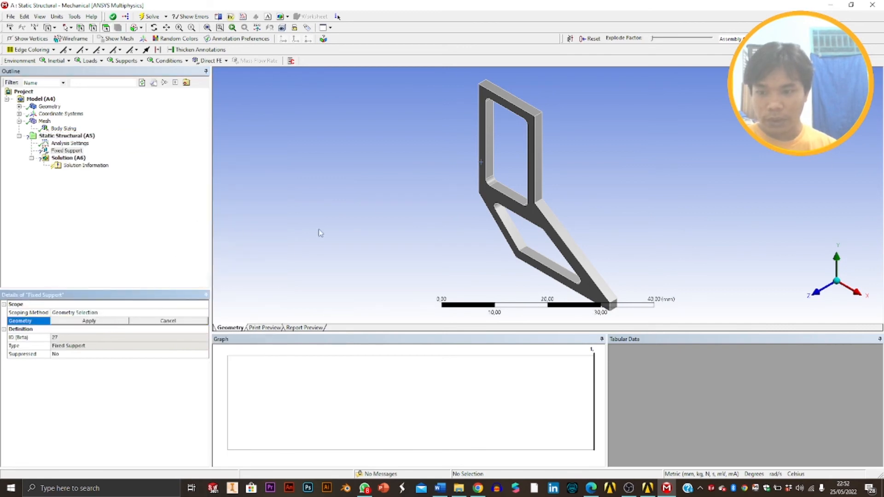
pyautogui.click(497, 94)
pyautogui.click(92, 321)
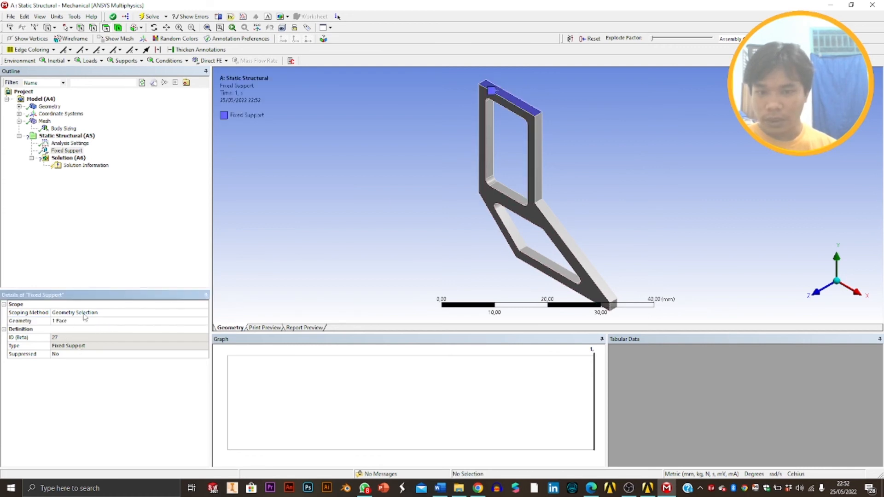
# Add a force to the Static Structural analysis, scoped to the small end face at the plate's lower tip
pyautogui.rightClick(62, 136)
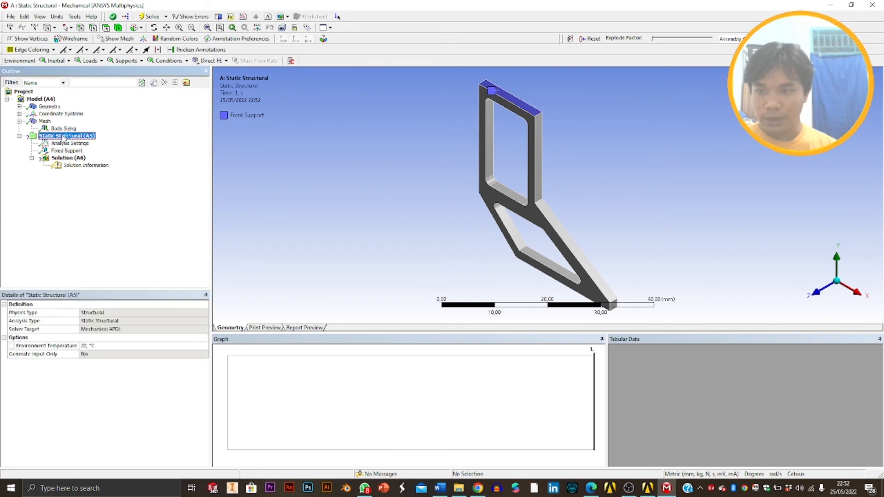
pyautogui.moveTo(93, 141)
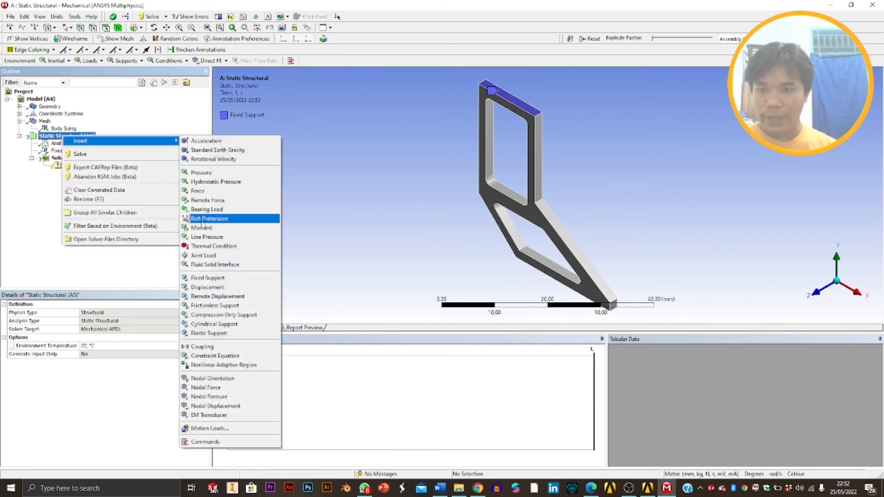
pyautogui.click(198, 191)
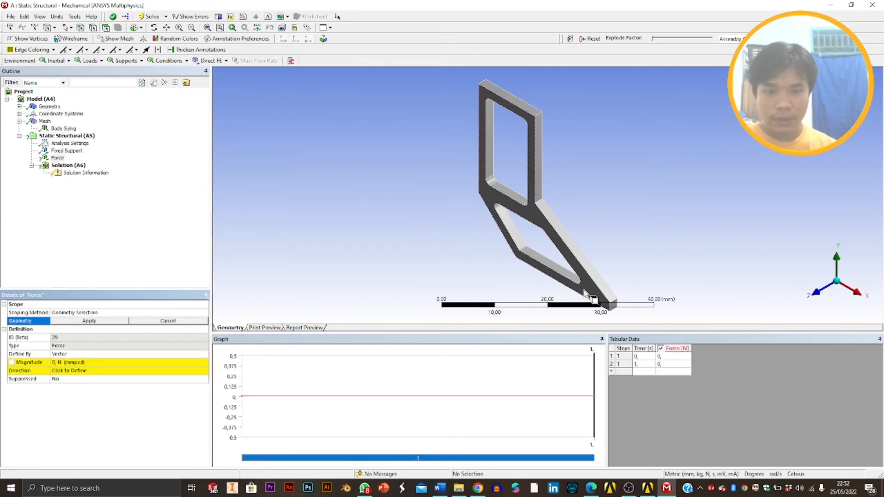
pyautogui.scroll(-1, 594, 295)
pyautogui.scroll(5, 590, 285)
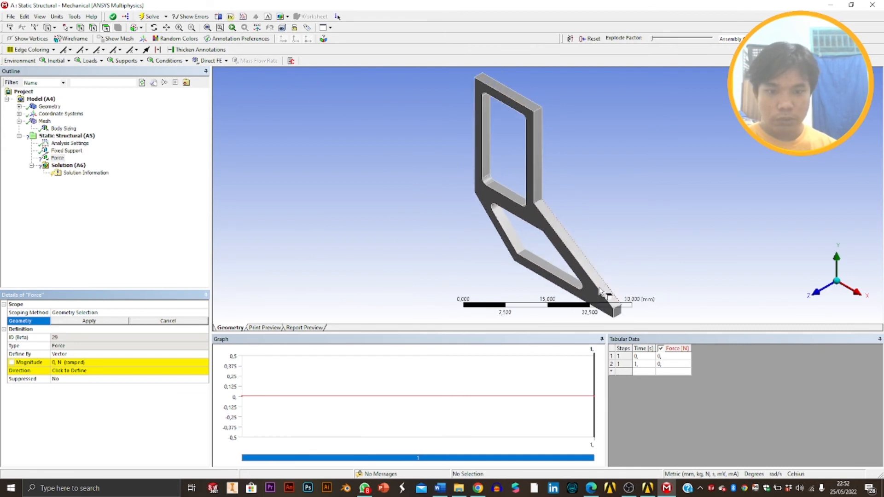
pyautogui.click(166, 29)
pyautogui.moveTo(444, 195); pyautogui.dragTo(418, 95)
pyautogui.moveTo(471, 193); pyautogui.dragTo(444, 97)
pyautogui.moveTo(562, 299); pyautogui.dragTo(450, 197)
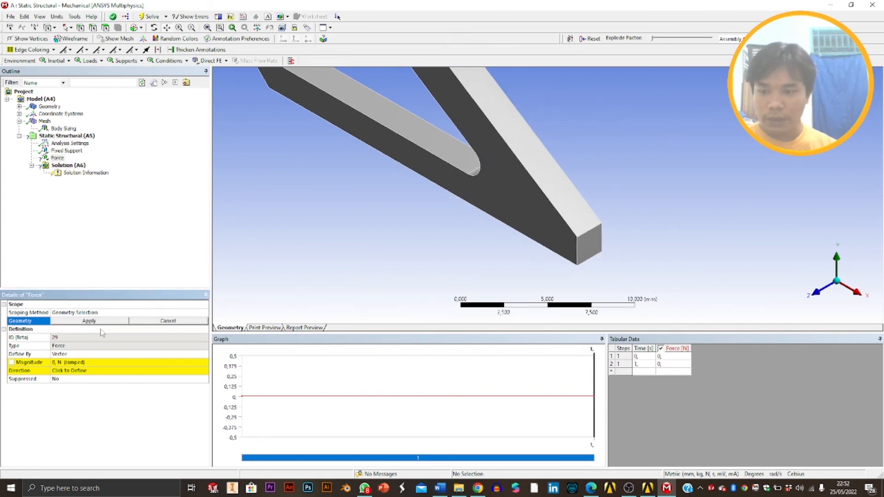
pyautogui.click(105, 28)
pyautogui.click(587, 257)
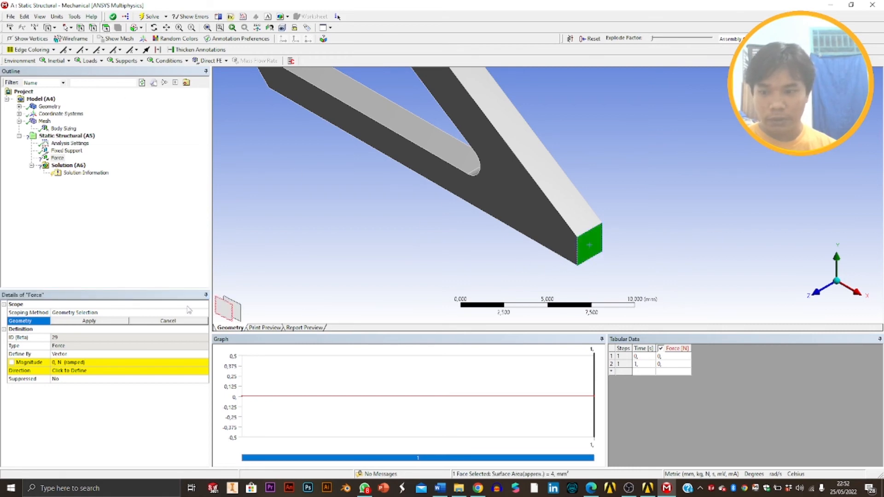
pyautogui.click(99, 321)
# Set the force magnitude to 300 N and direct it downward along the end face's vertical edge
pyautogui.click(74, 363)
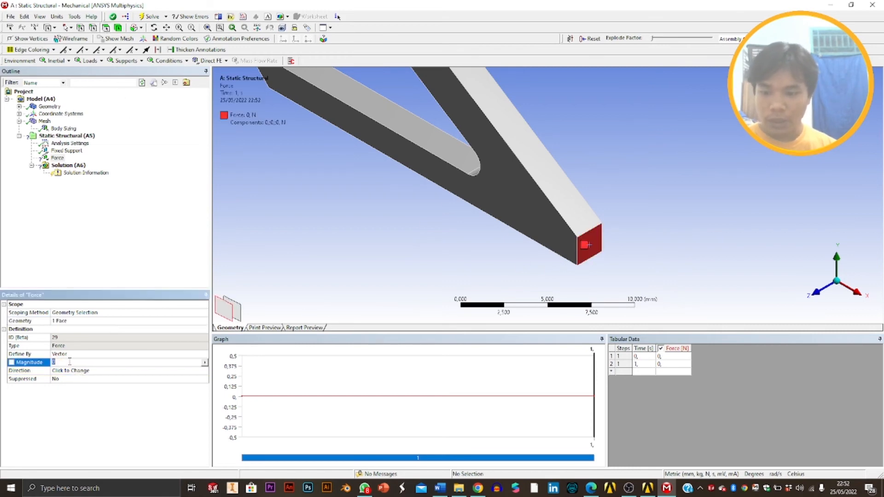
pyautogui.write('300')
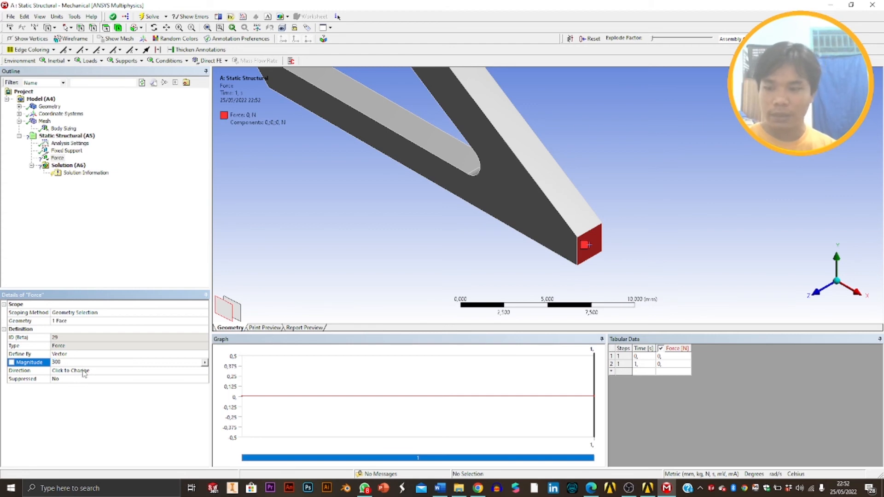
pyautogui.click(83, 371)
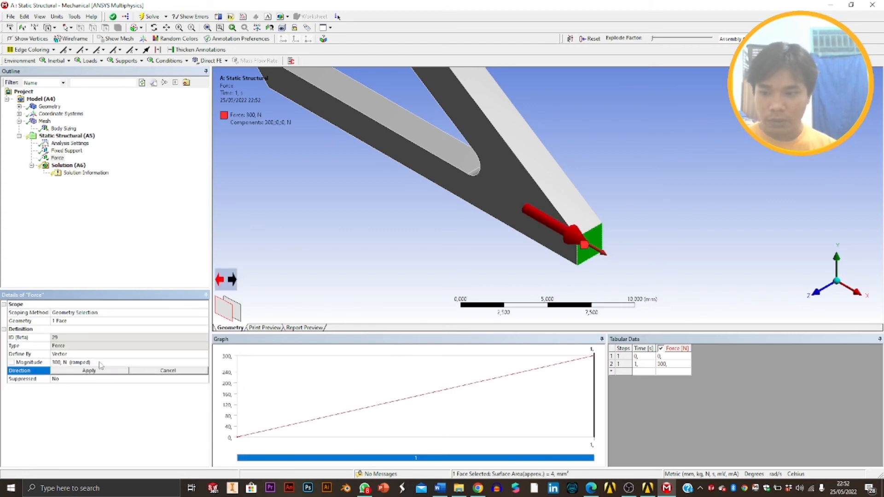
pyautogui.click(577, 253)
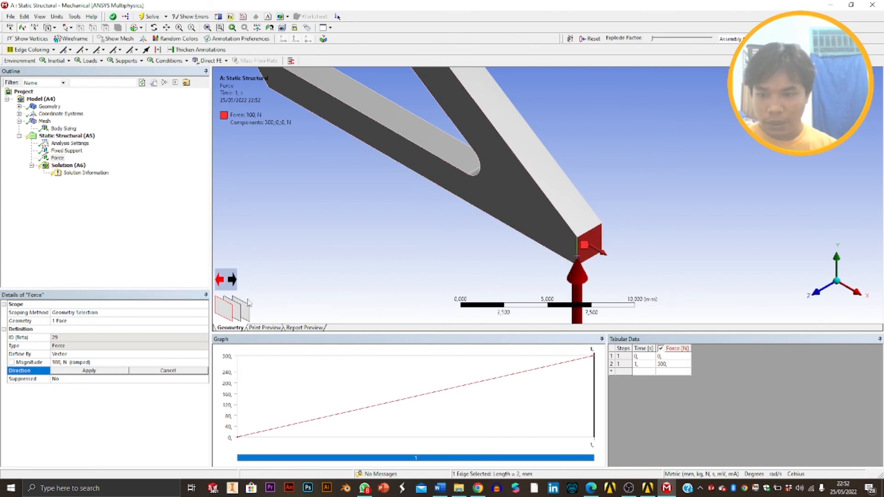
pyautogui.click(229, 279)
pyautogui.click(107, 372)
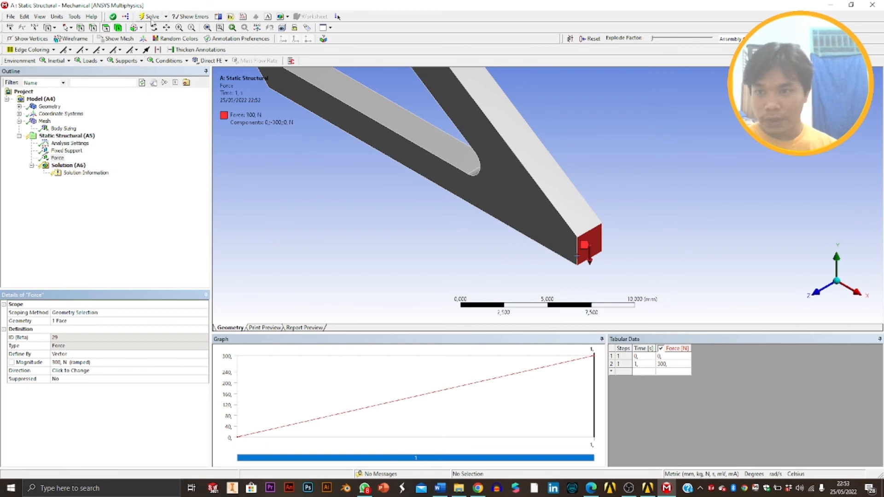
# Insert a Total Deformation result for all bodies under Solution and solve the analysis
pyautogui.rightClick(69, 166)
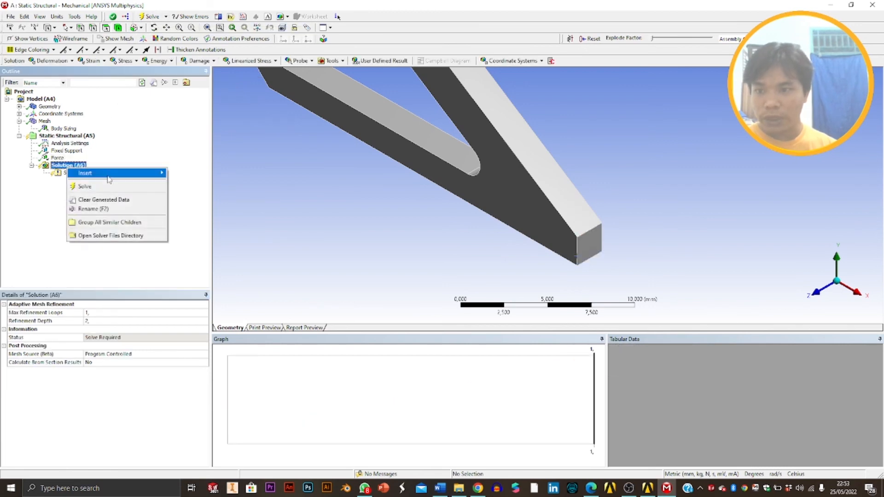
pyautogui.moveTo(121, 175)
pyautogui.moveTo(221, 183)
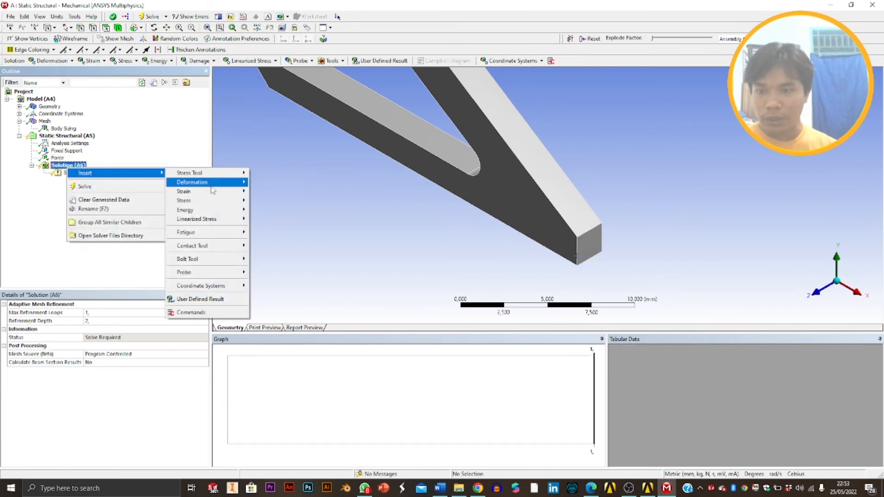
pyautogui.click(265, 183)
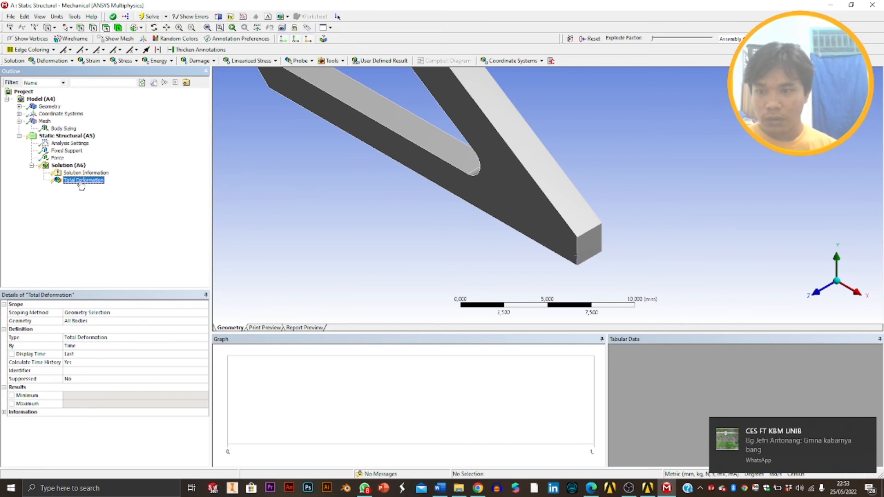
pyautogui.click(151, 17)
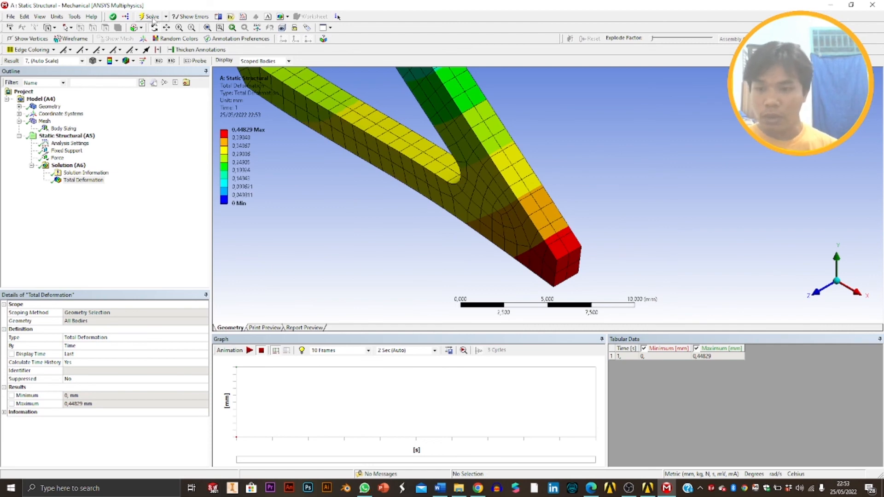
# Mark the Total Deformation maximum and the solid body's mass as output parameters
pyautogui.click(87, 180)
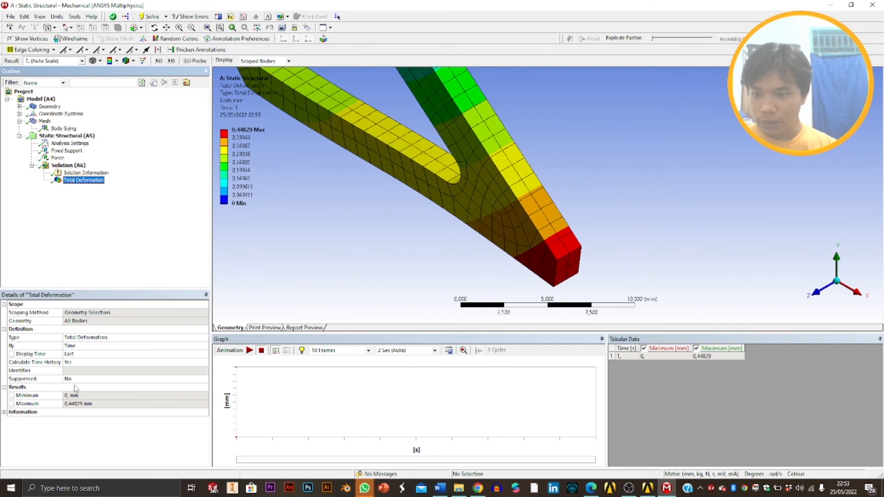
pyautogui.click(27, 404)
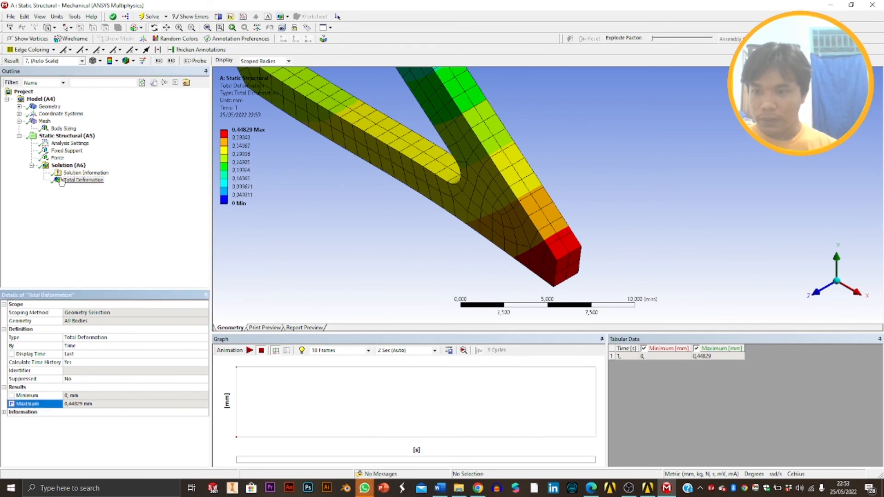
pyautogui.click(49, 128)
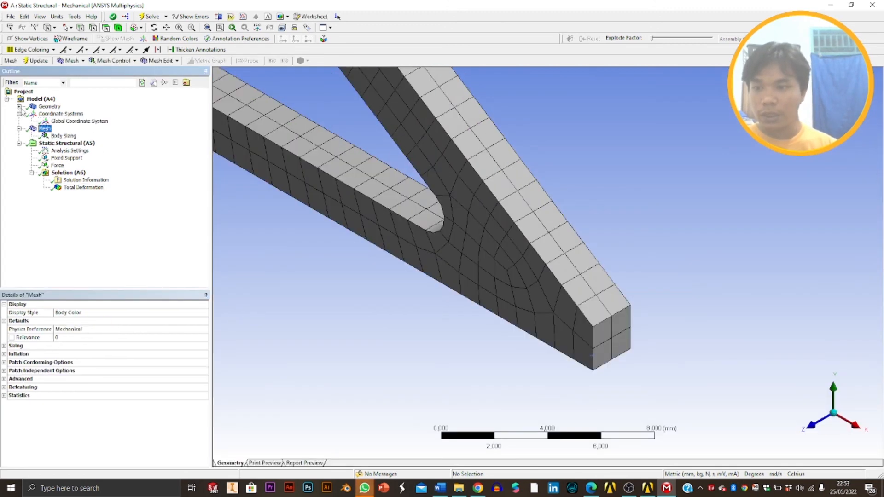
pyautogui.click(19, 106)
pyautogui.click(56, 114)
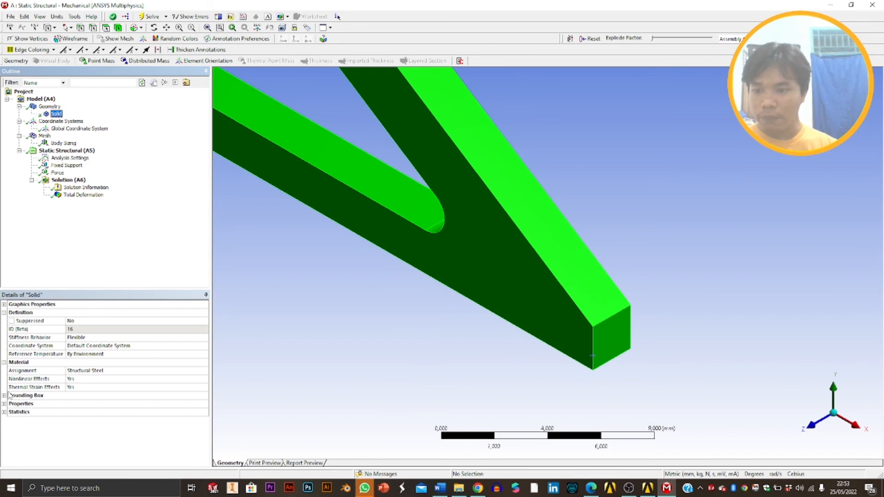
pyautogui.click(4, 404)
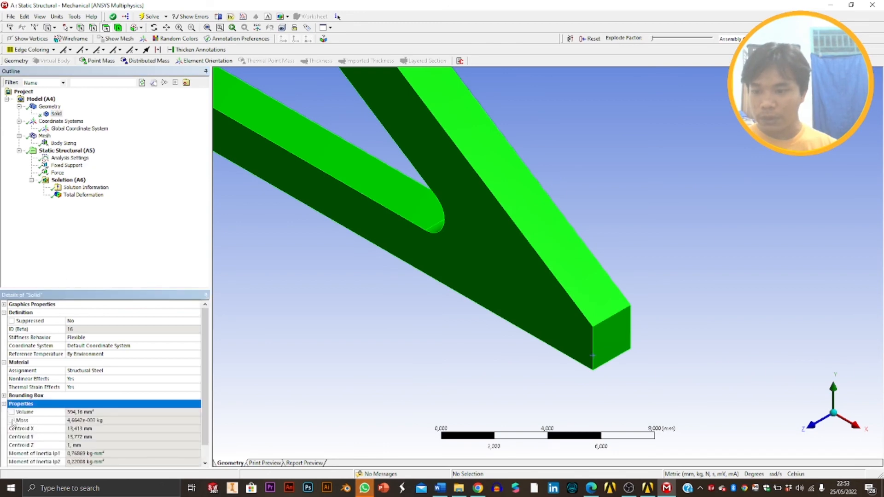
pyautogui.click(12, 420)
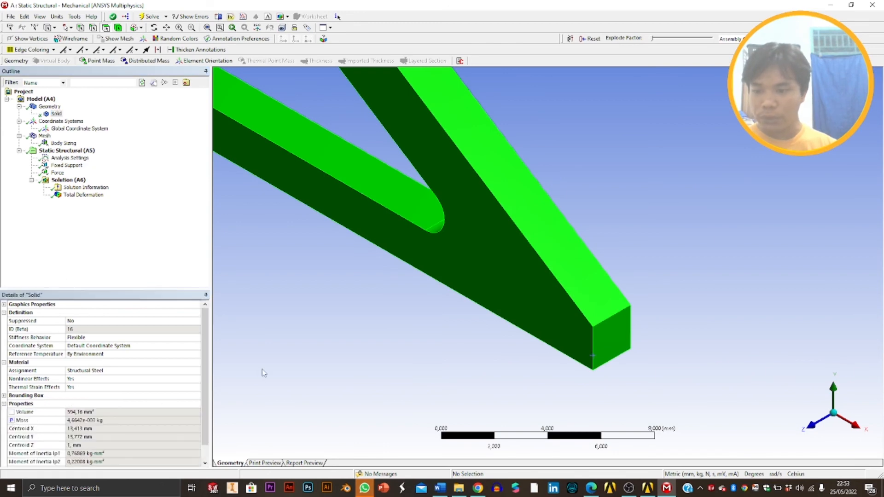
pyautogui.click(139, 419)
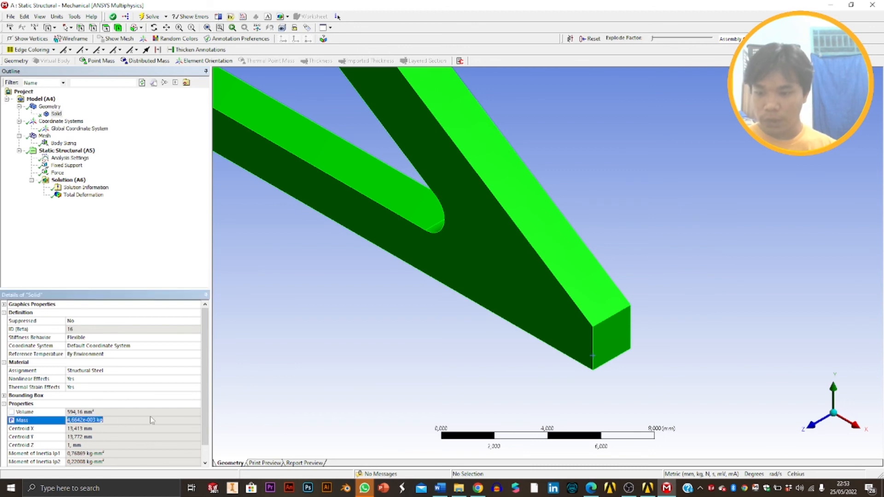
pyautogui.click(267, 320)
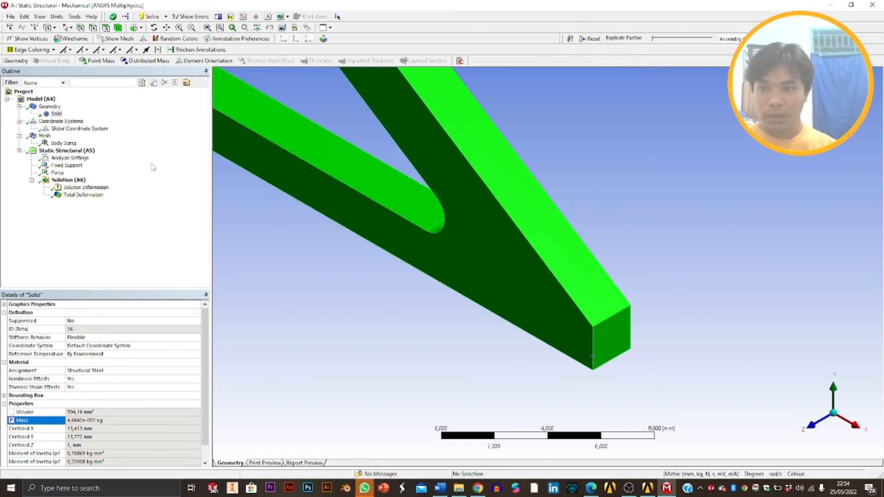
# Close Mechanical and add a Response Surface Optimization system linked to the Parameter Set in Workbench
pyautogui.click(11, 16)
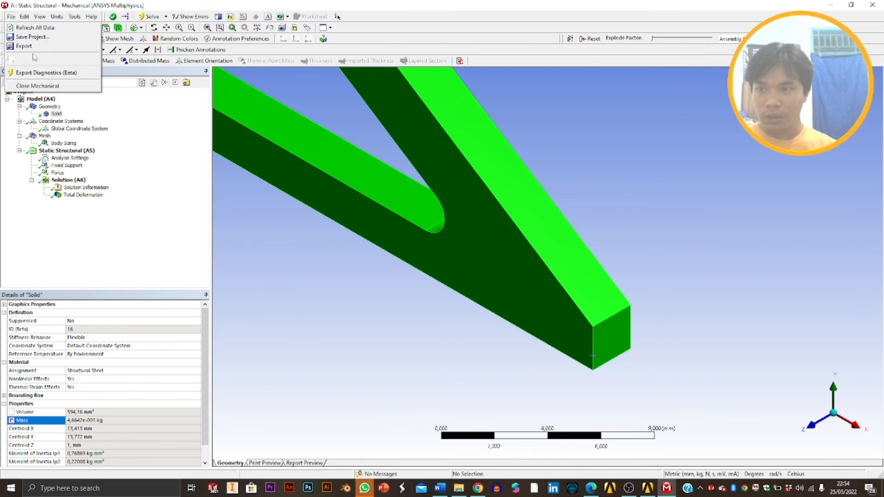
pyautogui.click(38, 87)
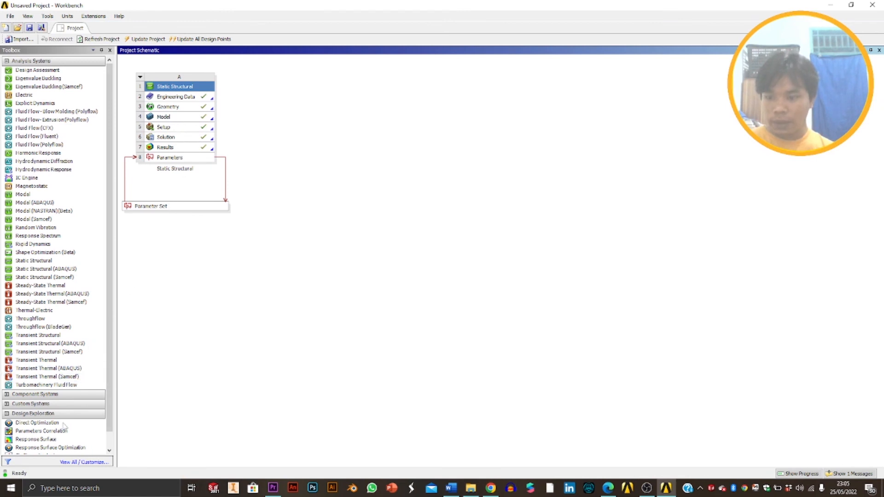
pyautogui.scroll(-1, 39, 435)
pyautogui.moveTo(38, 435); pyautogui.dragTo(193, 222)
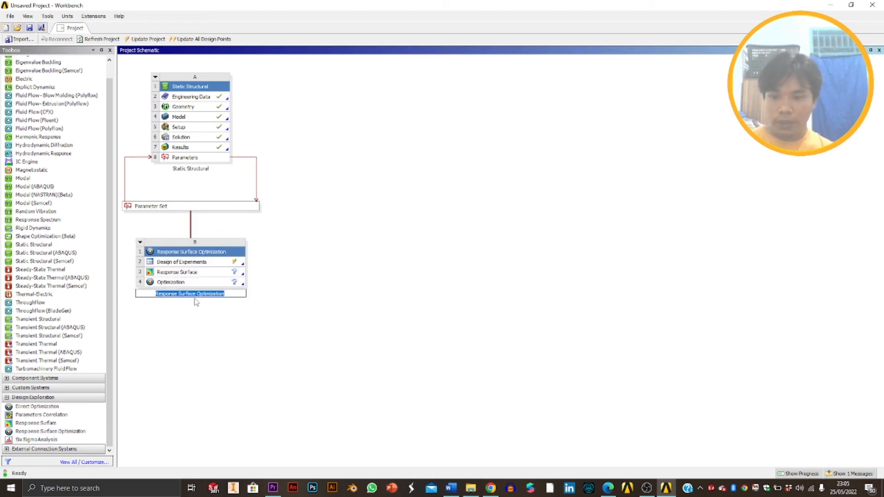
# Open the Design of Experiments, check the bounds of input parameters height1 and height2, and update it
pyautogui.doubleClick(178, 262)
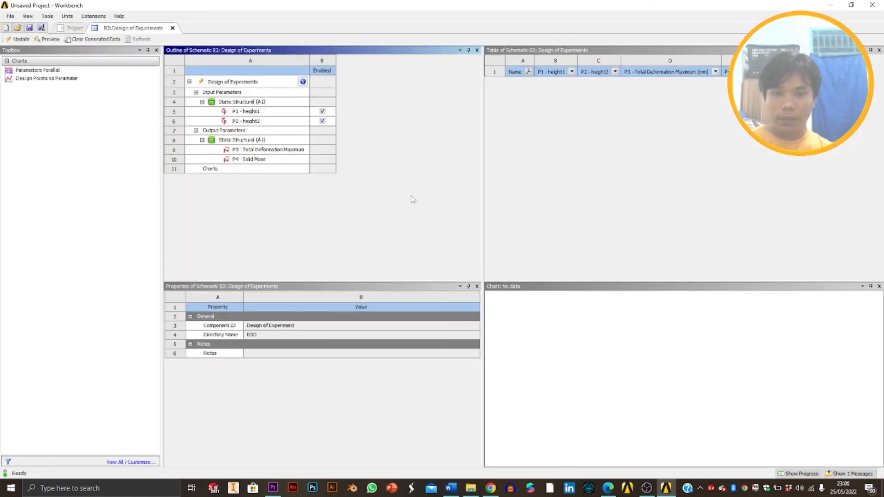
pyautogui.click(273, 114)
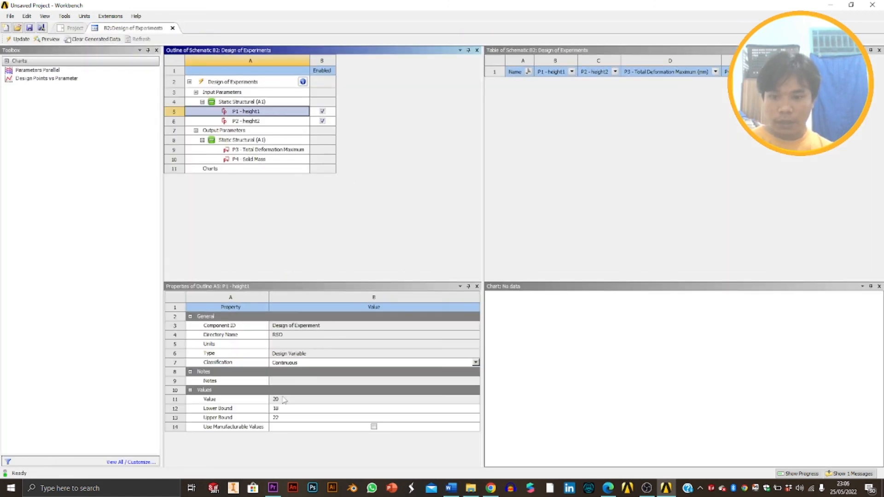
pyautogui.click(264, 123)
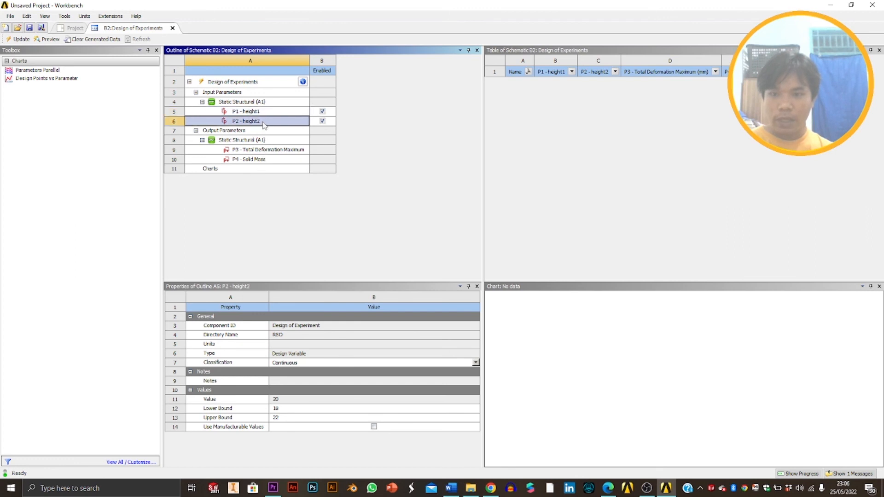
pyautogui.click(252, 83)
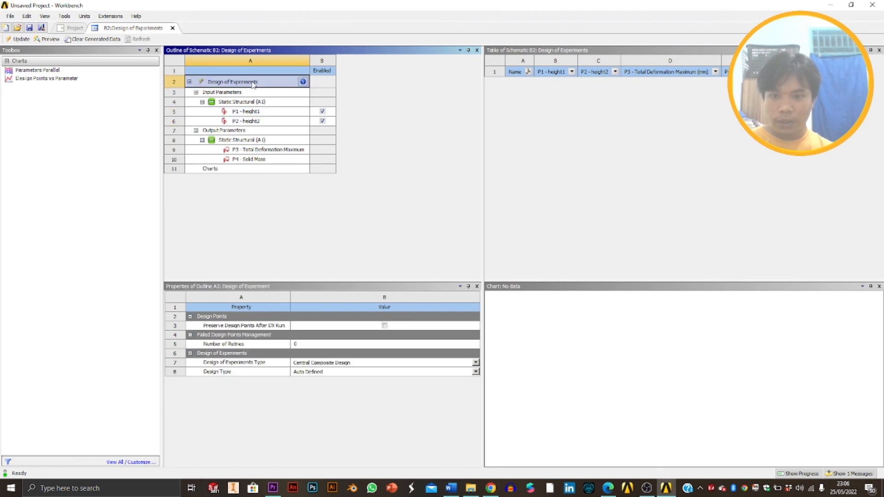
pyautogui.rightClick(253, 83)
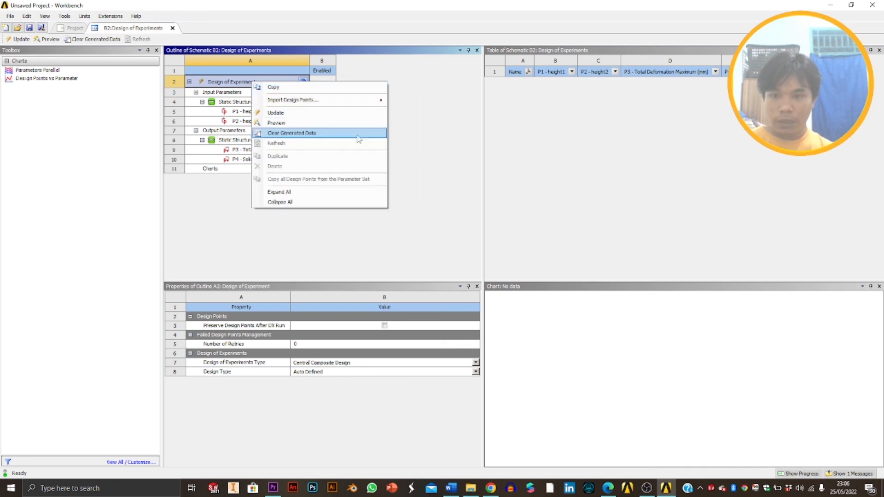
pyautogui.click(307, 114)
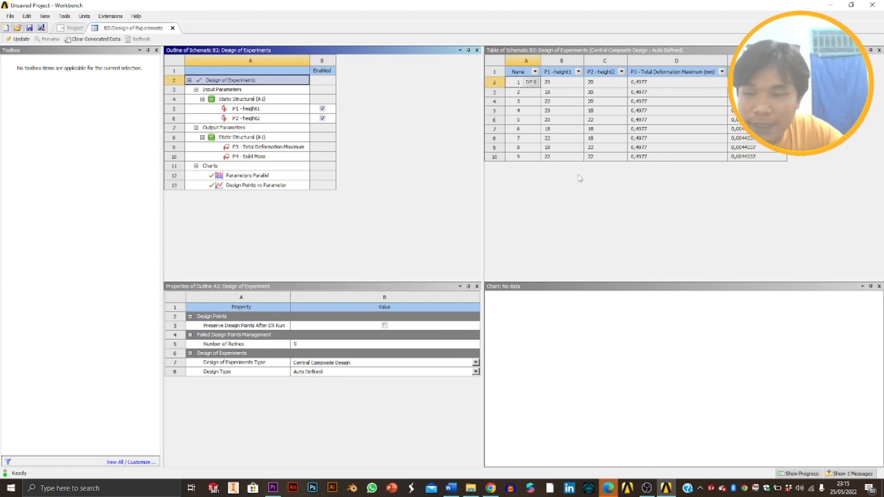
# Return to the project schematic, open the Response Surface component for editing, and update it
pyautogui.click(72, 28)
pyautogui.rightClick(199, 273)
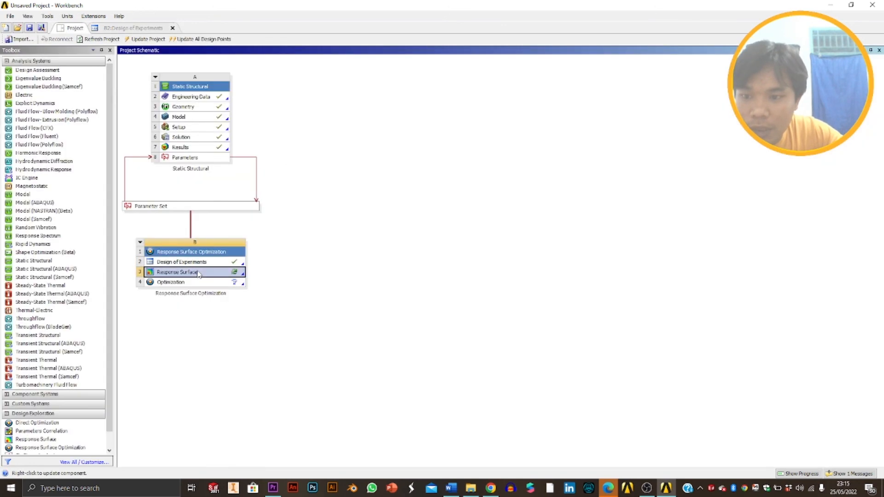
pyautogui.click(221, 300)
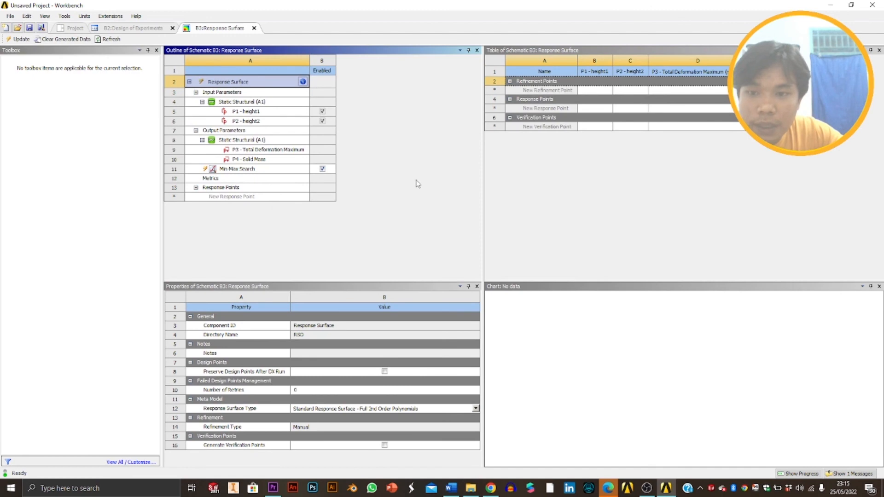
pyautogui.rightClick(244, 83)
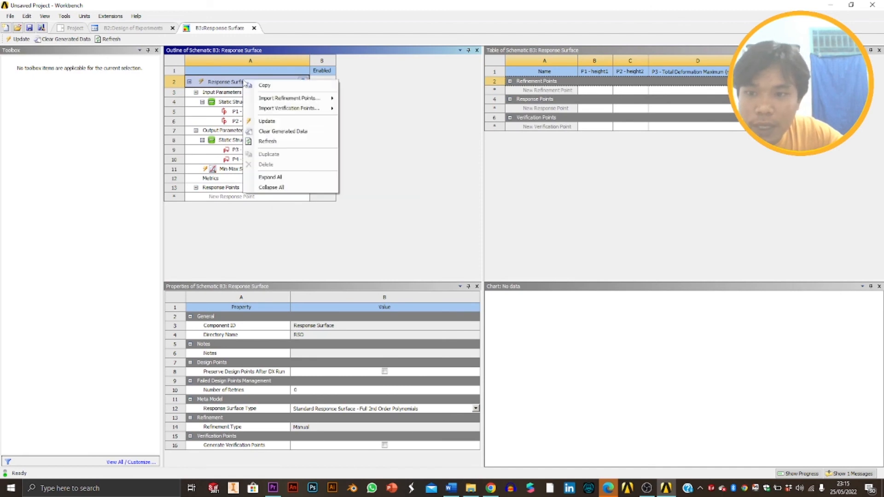
pyautogui.click(411, 254)
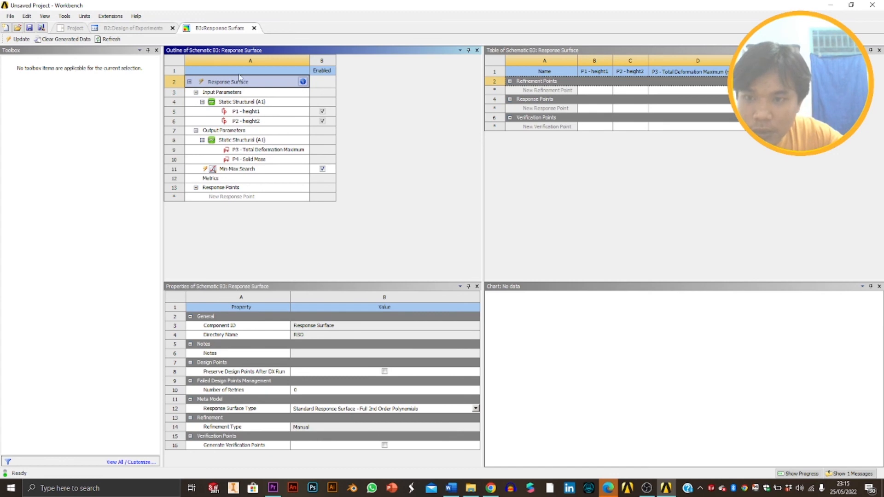
pyautogui.rightClick(243, 87)
pyautogui.click(287, 123)
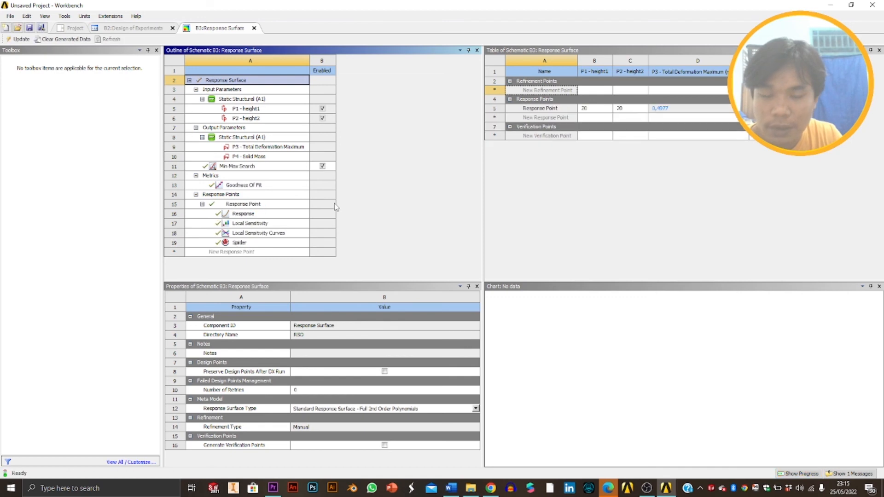
# Display the response point's Response chart in 3D mode and inspect the total deformation surface over height1 and height2
pyautogui.click(244, 217)
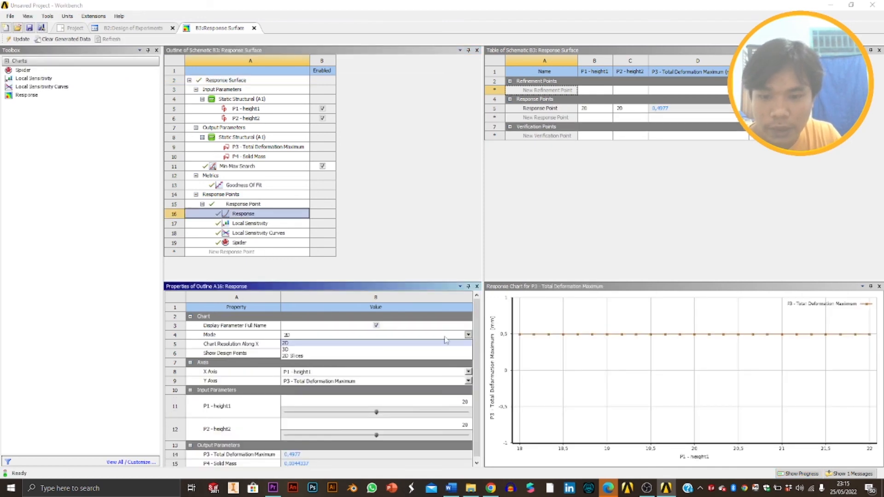
pyautogui.click(469, 334)
pyautogui.click(341, 352)
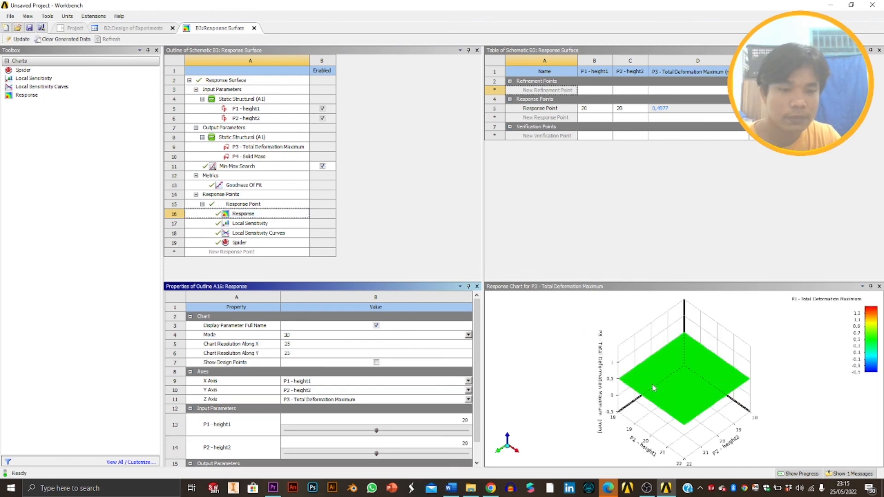
pyautogui.moveTo(653, 388); pyautogui.dragTo(725, 343)
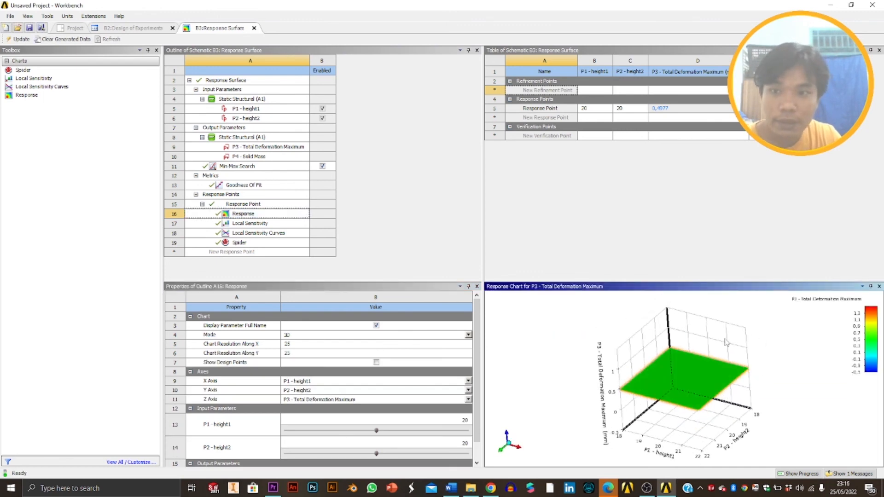
# Open the Optimization component from the project schematic and try to update it
pyautogui.click(73, 28)
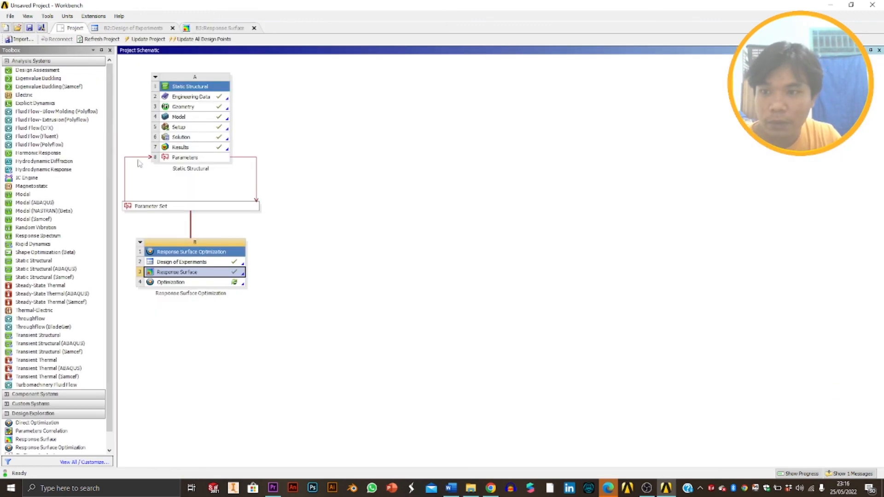
pyautogui.click(166, 283)
pyautogui.rightClick(166, 283)
pyautogui.click(187, 288)
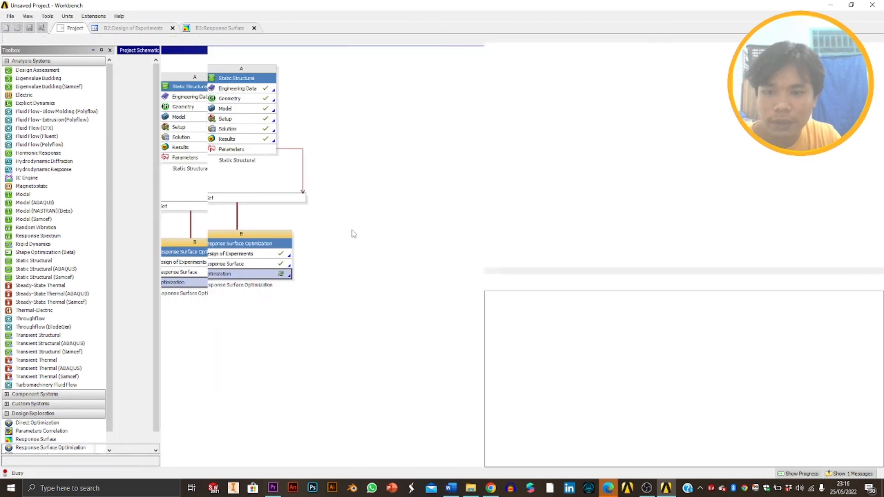
pyautogui.click(231, 83)
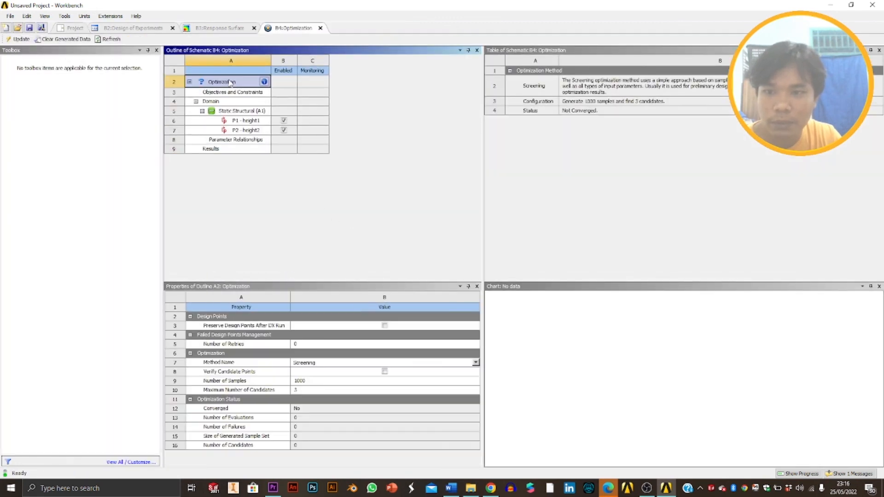
pyautogui.rightClick(231, 84)
pyautogui.click(244, 97)
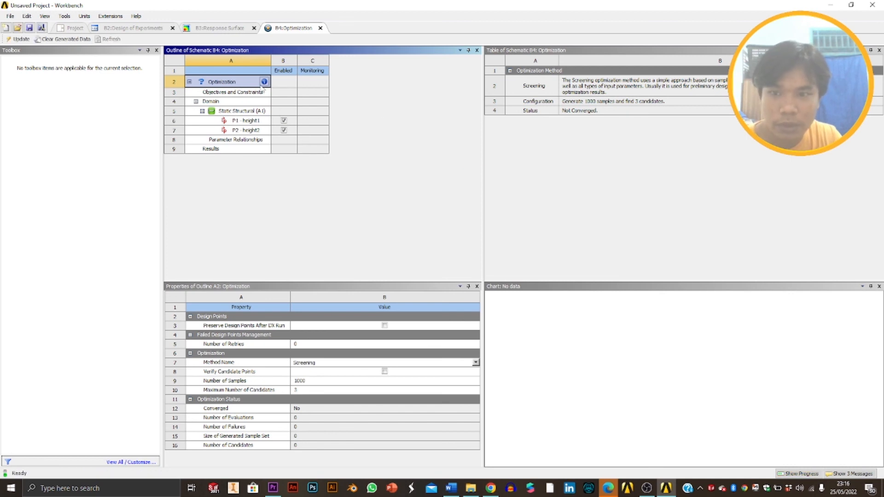
# Check the optimization's Objectives and Constraints table and try to update the optimization again
pyautogui.click(220, 93)
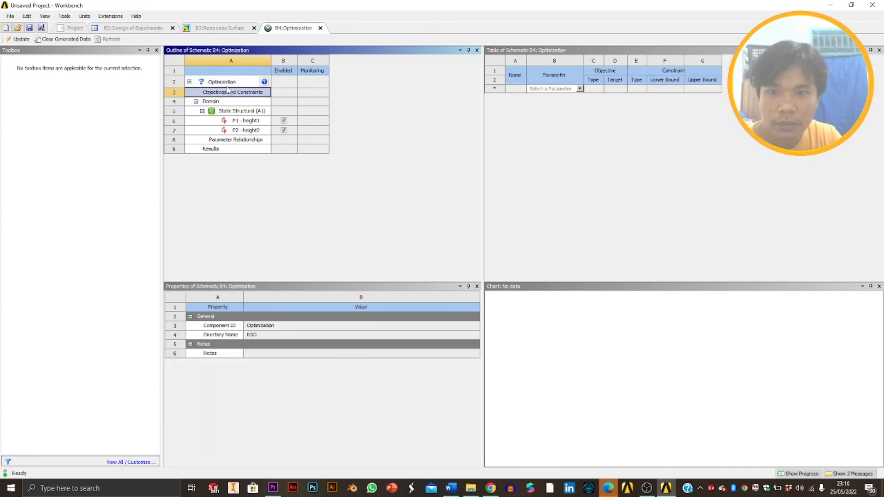
pyautogui.click(228, 86)
pyautogui.click(229, 73)
pyautogui.click(229, 82)
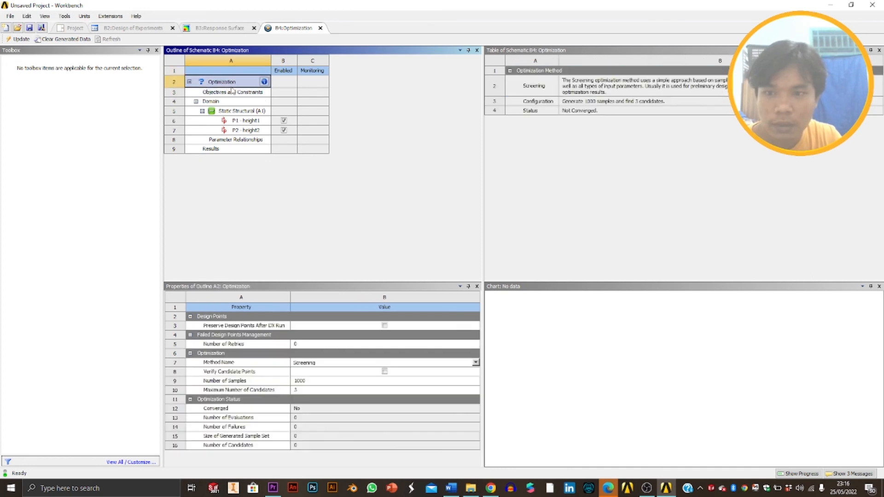
pyautogui.click(232, 94)
pyautogui.click(230, 84)
pyautogui.rightClick(229, 83)
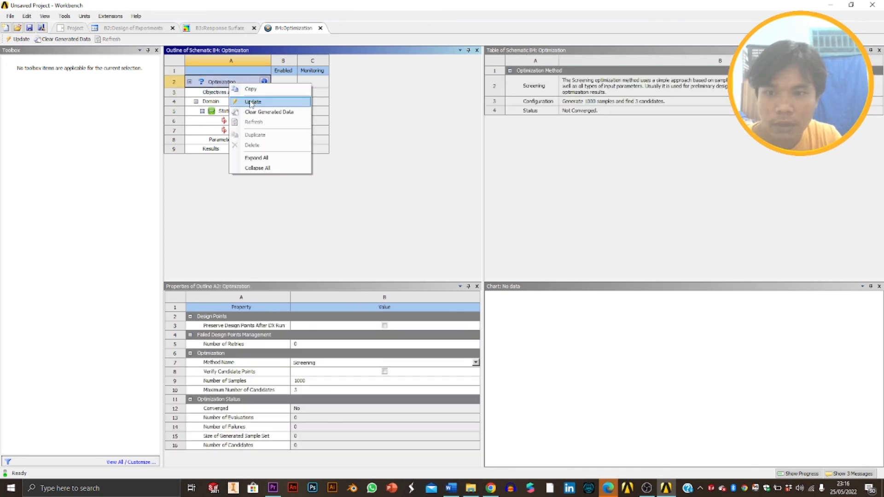
pyautogui.click(249, 101)
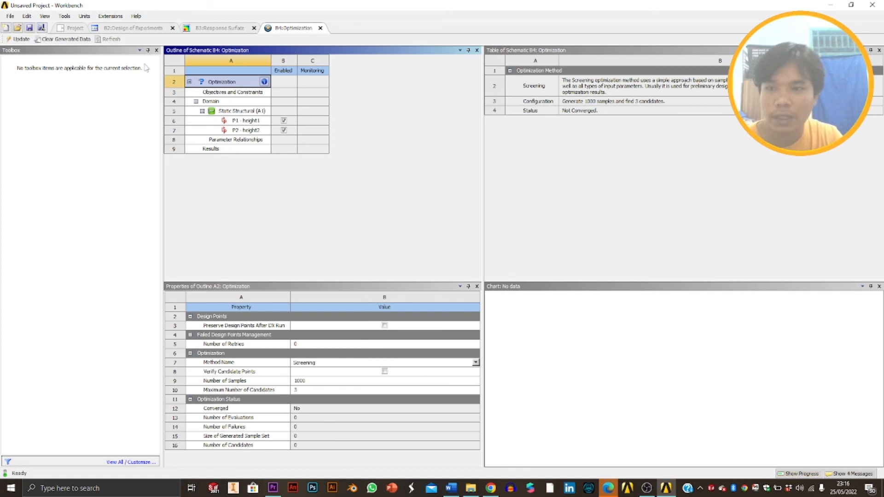
# Review the 3D response chart again and compare it with the Design of Experiments table of design points
pyautogui.click(199, 28)
pyautogui.moveTo(644, 318); pyautogui.dragTo(736, 350)
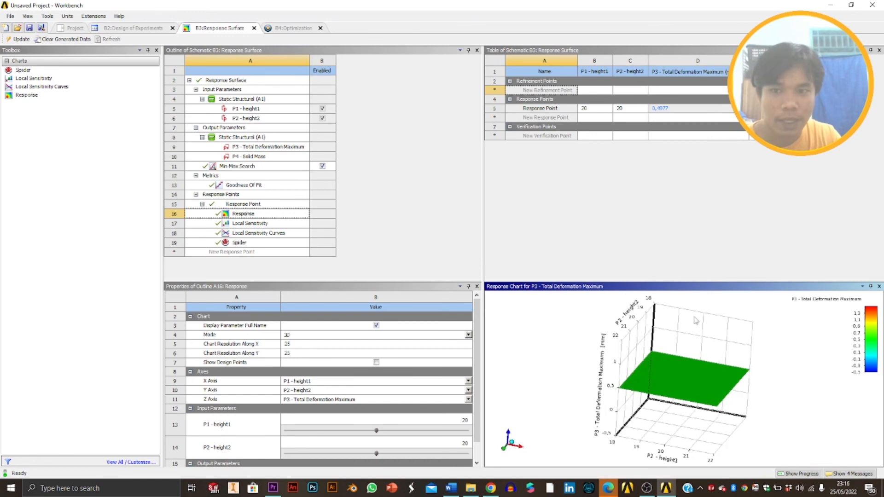
pyautogui.click(290, 28)
pyautogui.click(134, 27)
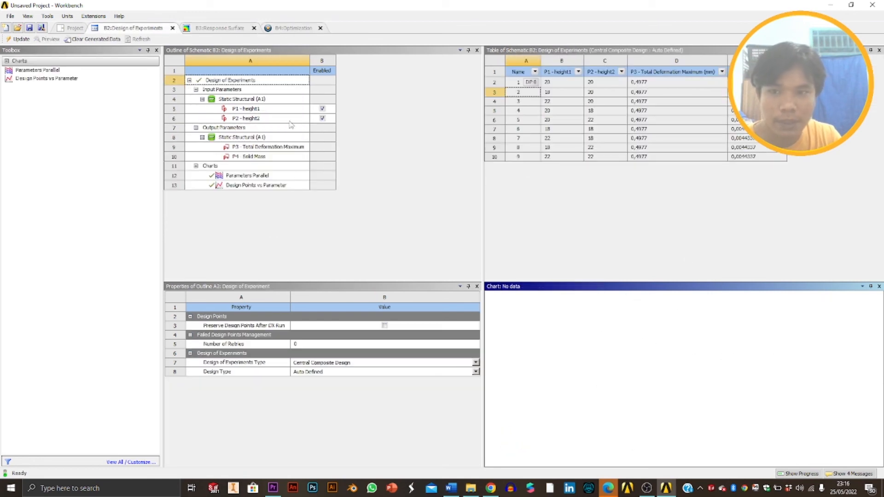
pyautogui.click(218, 28)
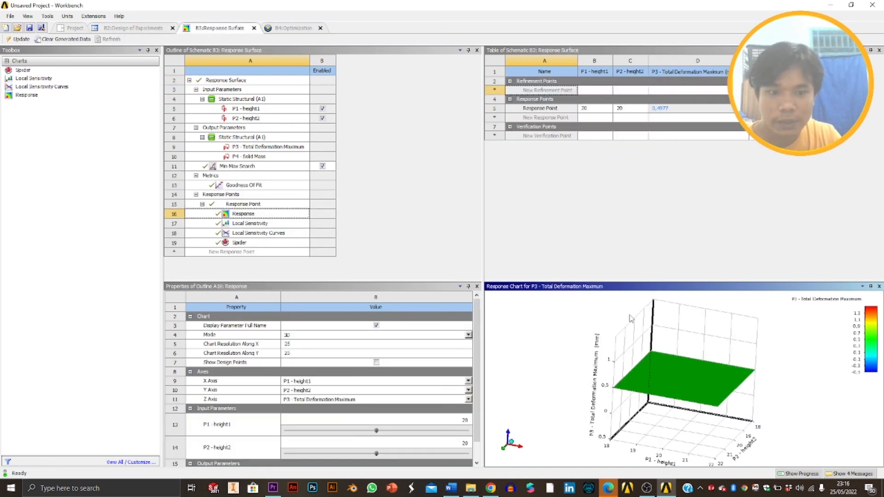